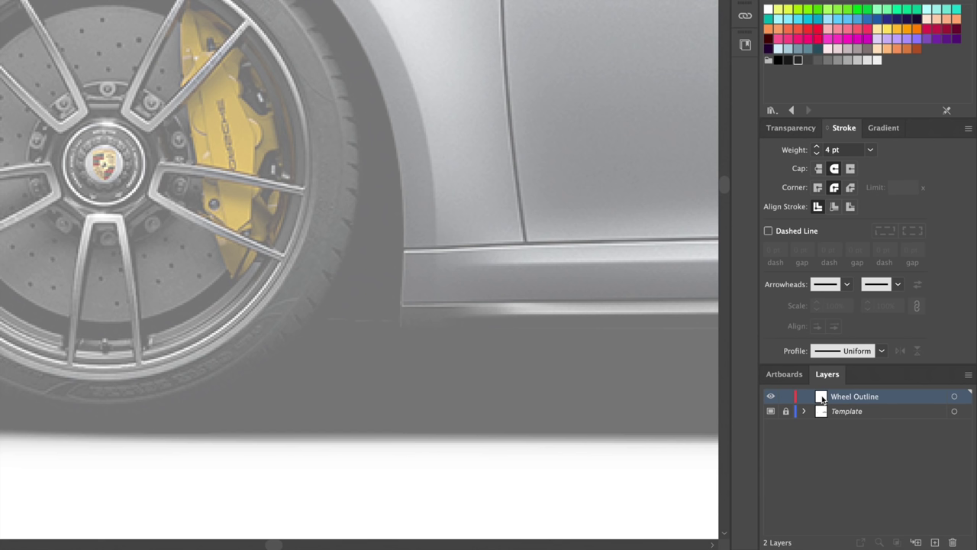
Step: Rename the layer Brake Outline and cut the circle into a squashed half-circle
{"action": "double_click", "coordinate": [822, 398]}
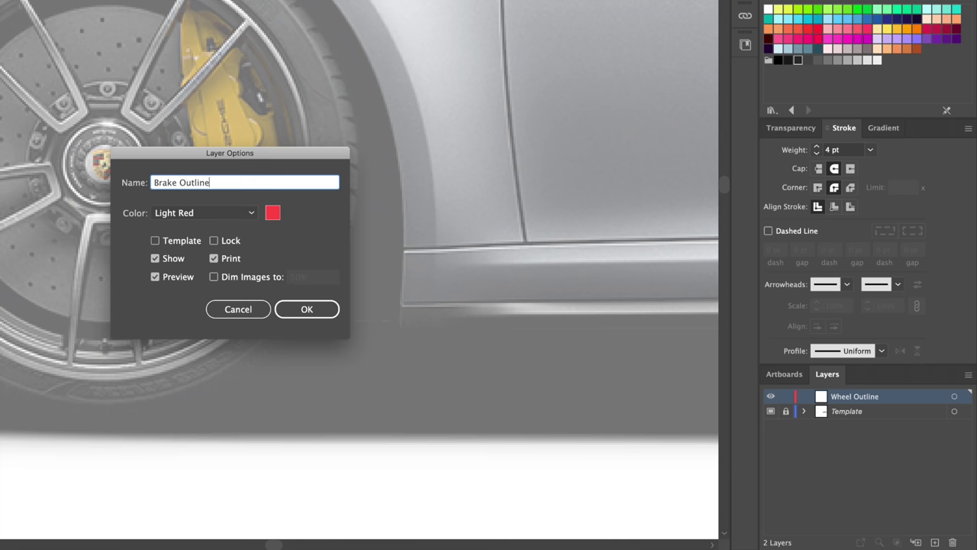
{"action": "key", "text": "Return"}
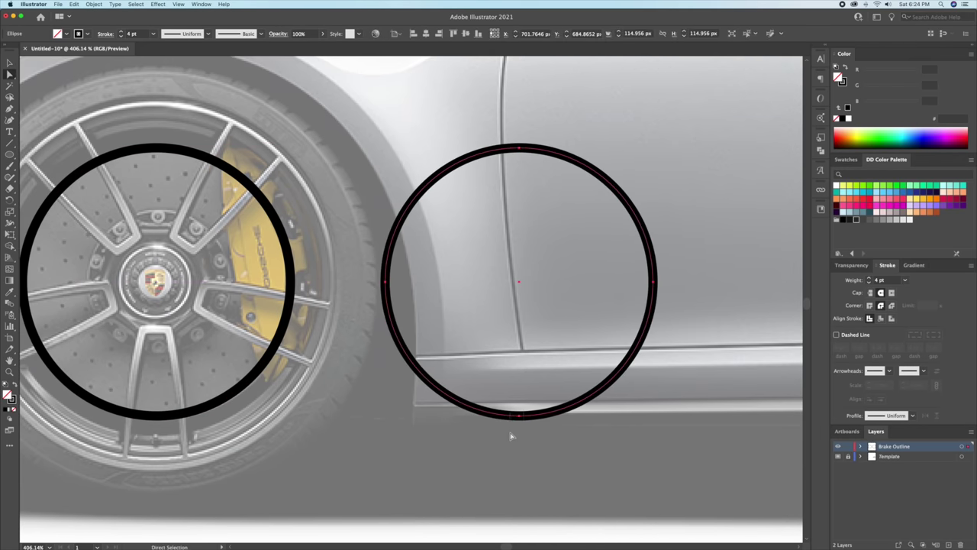
{"action": "left_click", "coordinate": [519, 416]}
{"action": "key", "text": "Delete"}
{"action": "key", "text": "ctrl+j"}
{"action": "key", "text": "v"}
{"action": "left_click_drag", "start_coordinate": [519, 146], "coordinate": [519, 203]}
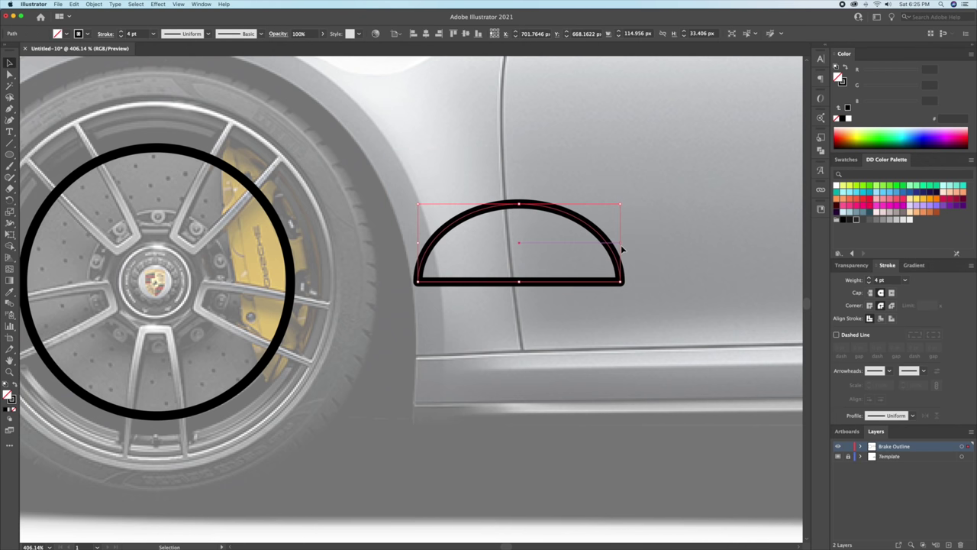
Step: Round the half-circle's bottom corners into a D shape and add an inner copy
{"action": "key", "text": "a"}
{"action": "left_click_drag", "start_coordinate": [610, 273], "coordinate": [593, 258]}
{"action": "left_click", "coordinate": [674, 280]}
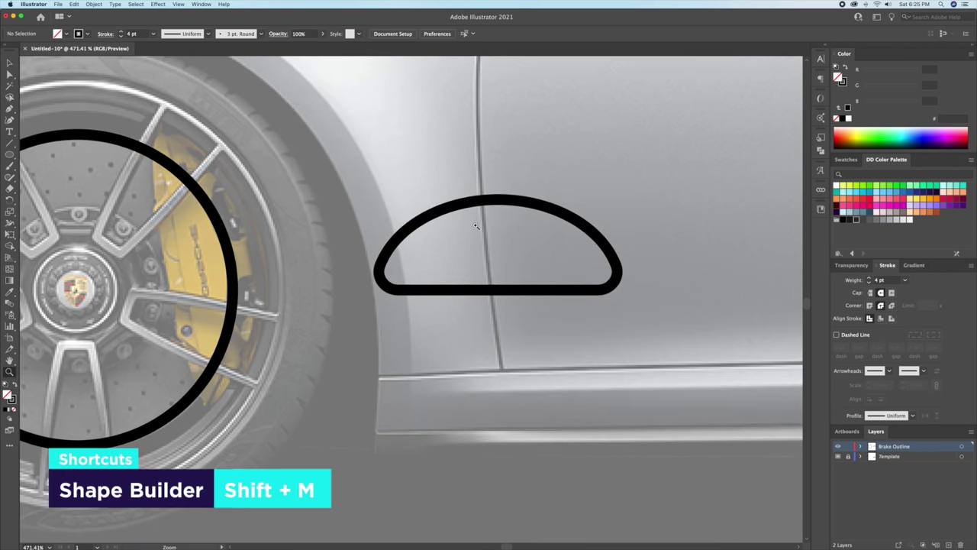
{"action": "left_click", "coordinate": [588, 229]}
{"action": "mouse_move", "coordinate": [588, 244]}
{"action": "left_mouse_down"}
{"action": "mouse_move", "coordinate": [588, 214]}
{"action": "mouse_move", "coordinate": [543, 227]}
{"action": "left_mouse_up"}
{"action": "double_click", "coordinate": [539, 207]}
{"action": "double_click", "coordinate": [580, 175]}
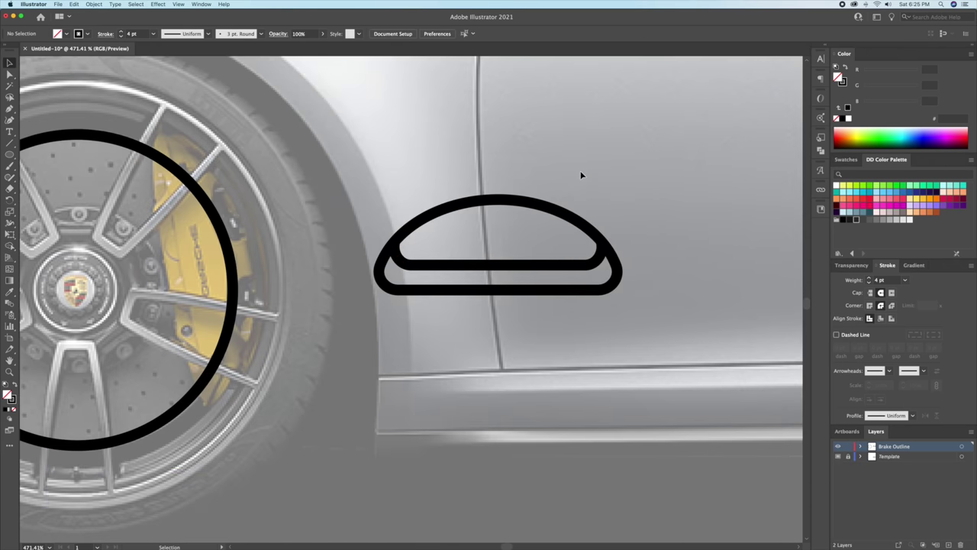
Step: Draw a small solid black dot in the left corner and mirror a copy across the centre
{"action": "key", "text": "shift+x"}
{"action": "key", "text": "z"}
{"action": "left_click", "coordinate": [221, 229]}
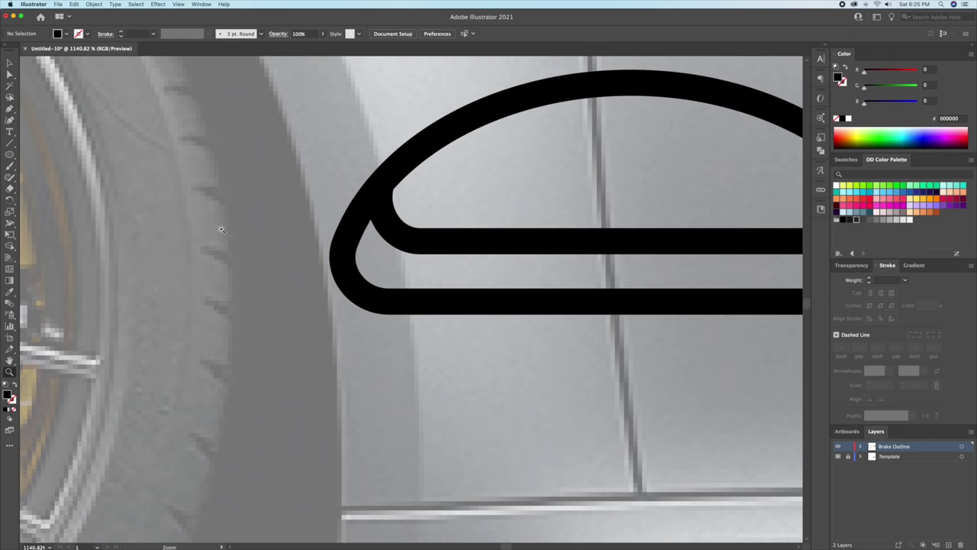
{"action": "left_click_drag", "start_coordinate": [387, 267], "coordinate": [389, 269]}
{"action": "key", "text": "ctrl+minus"}
{"action": "key", "text": "o"}
{"action": "left_click", "coordinate": [462, 229], "text": "alt"}
{"action": "left_click", "coordinate": [251, 257]}
{"action": "key", "text": "ctrl+shift+a"}
Step: Add an outlined arch over the middle of the D shape by removing a ring's lower half
{"action": "left_click_drag", "start_coordinate": [462, 245], "coordinate": [561, 317]}
{"action": "key", "text": "shift+x"}
{"action": "key", "text": "shift+m"}
{"action": "left_click", "coordinate": [492, 277], "text": "alt"}
{"action": "key", "text": "v"}
{"action": "left_click", "coordinate": [622, 239], "text": "shift"}
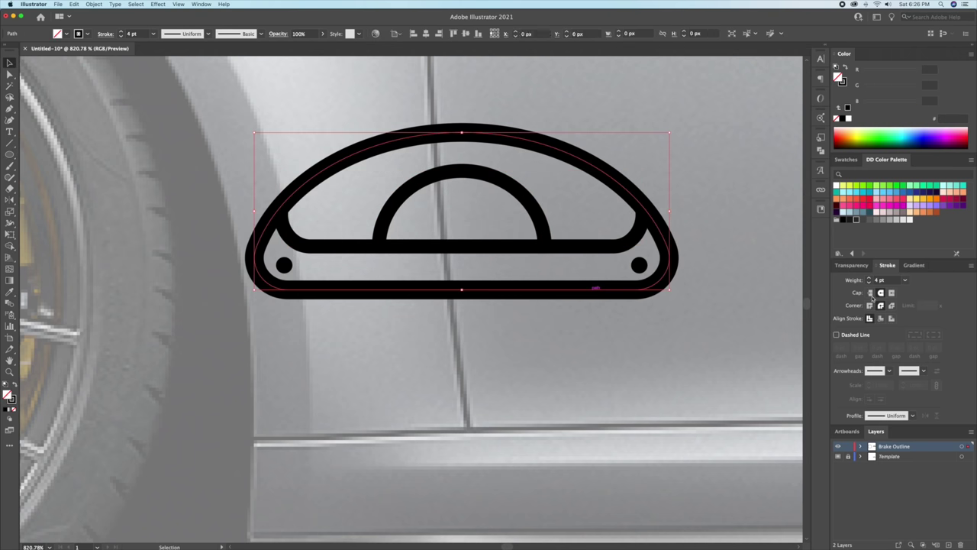
Step: Copy a dot into the upper right corner and mirror it to the left
{"action": "key", "text": "l"}
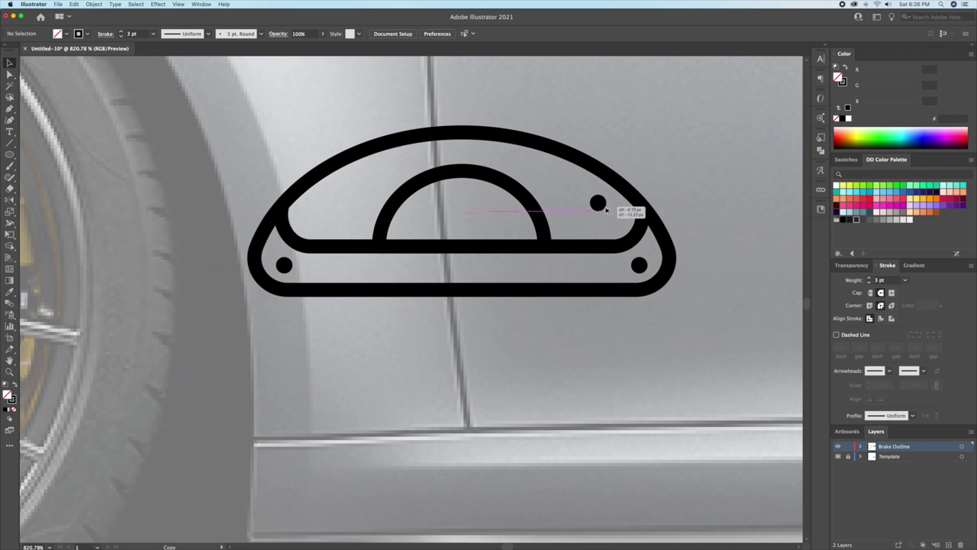
{"action": "left_click_drag", "start_coordinate": [589, 200], "coordinate": [611, 214]}
{"action": "key", "text": "o"}
{"action": "left_click", "coordinate": [463, 171], "text": "alt"}
{"action": "left_click", "coordinate": [301, 281]}
Step: Rotate the whole brake outline about 70° clockwise onto the yellow caliper
{"action": "key", "text": "v"}
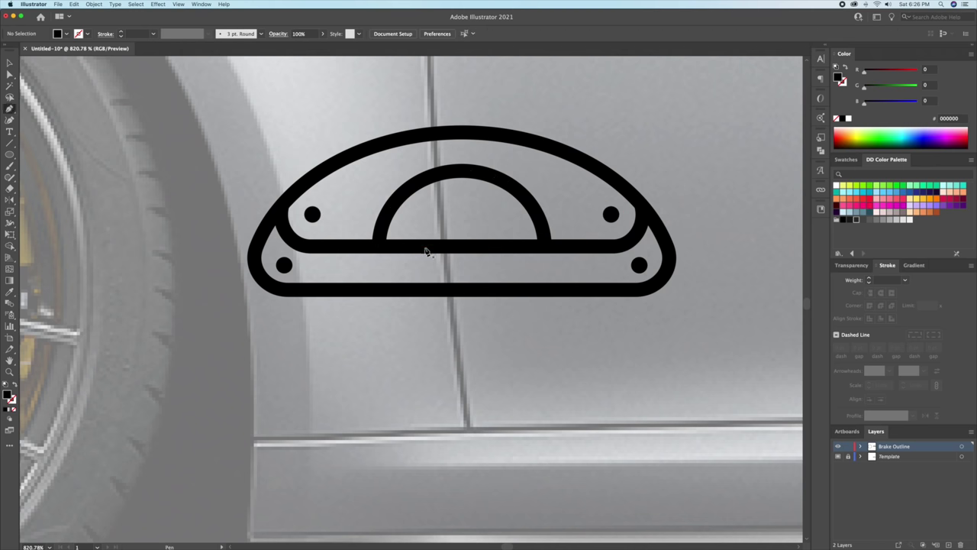
{"action": "key", "text": "ctrl+0"}
{"action": "key", "text": "ctrl+a"}
{"action": "mouse_move", "coordinate": [585, 247]}
{"action": "left_mouse_down"}
{"action": "mouse_move", "coordinate": [554, 323]}
{"action": "mouse_move", "coordinate": [373, 325]}
{"action": "left_mouse_up"}
{"action": "key", "text": "ctrl+plus"}
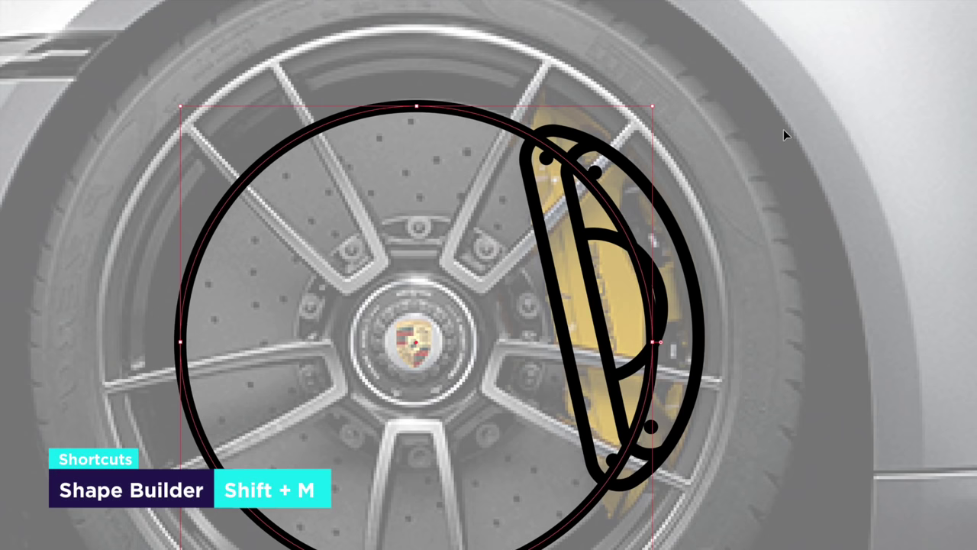
Step: Use Shape Builder to remove the disc circle's section inside the caliper outline
{"action": "left_click", "coordinate": [784, 129]}
{"action": "key", "text": "ctrl+a"}
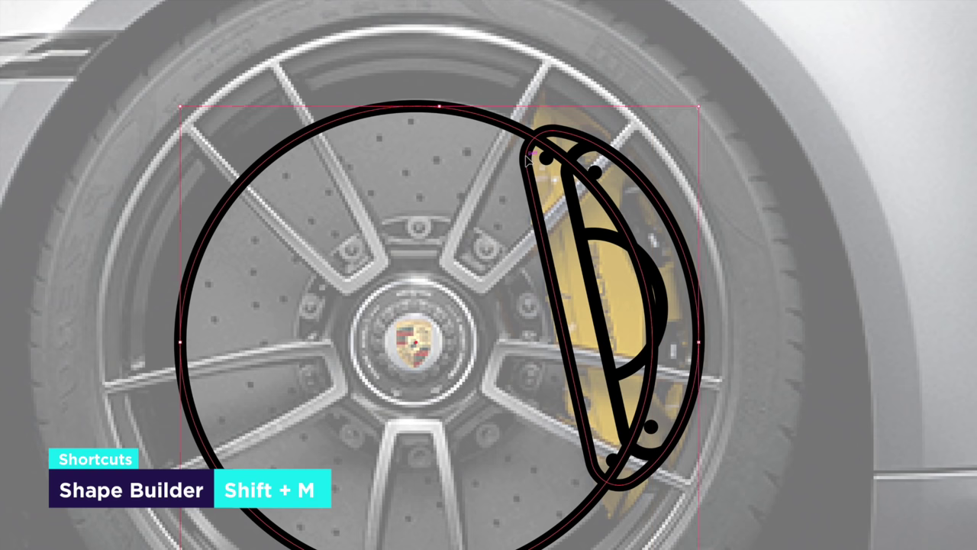
{"action": "left_click", "coordinate": [493, 169]}
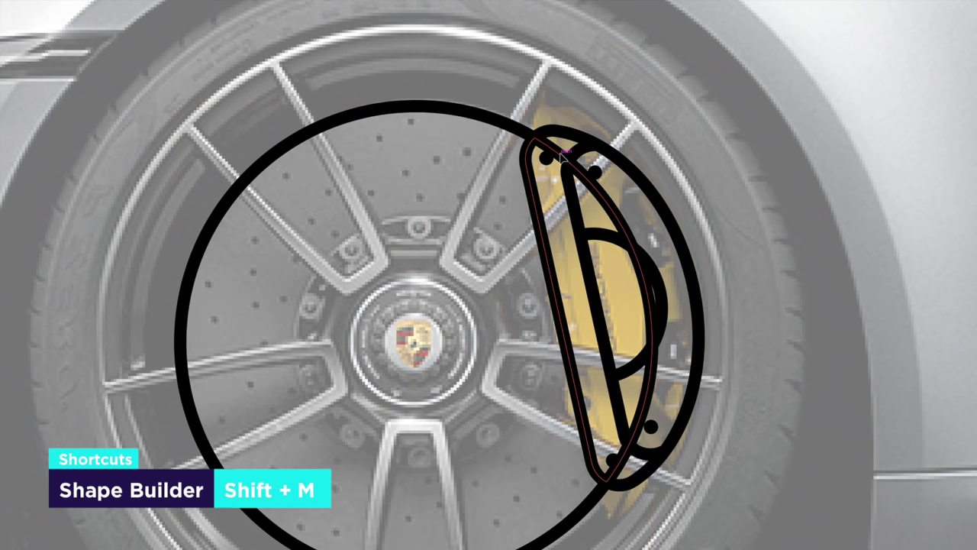
{"action": "key", "text": "ctrl+shift+a"}
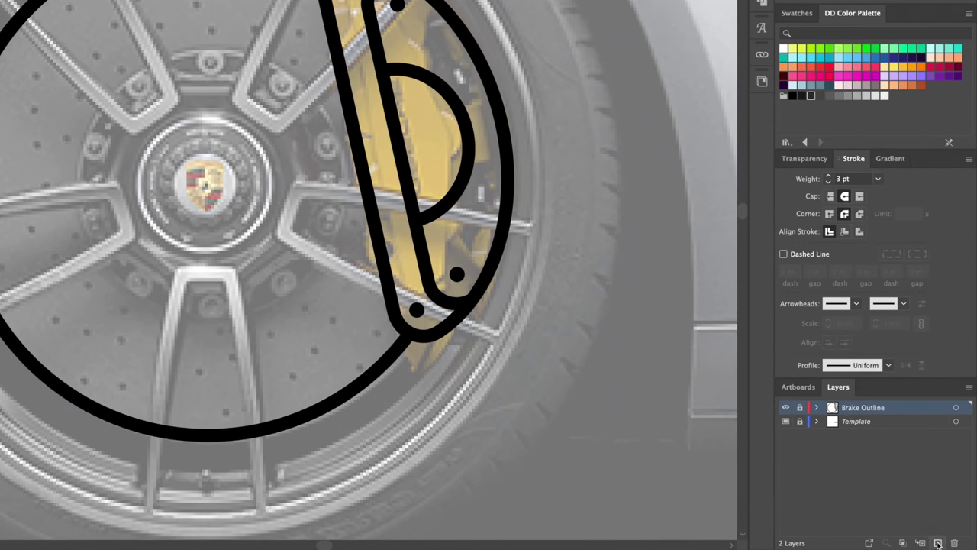
Step: Add a new layer named Wheel Outline
{"action": "left_click", "coordinate": [937, 543]}
{"action": "double_click", "coordinate": [836, 410]}
{"action": "type", "text": "Wheel O"}
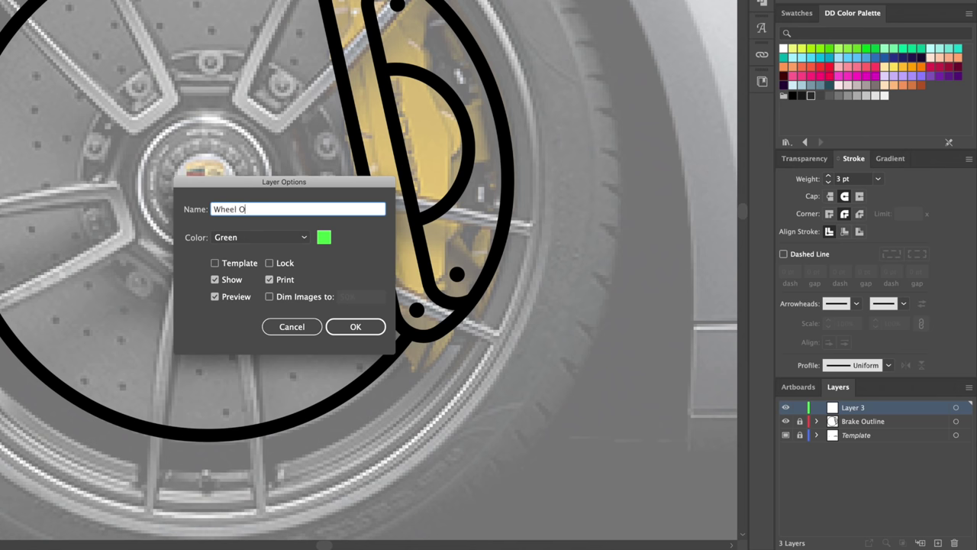
{"action": "type", "text": "ne"}
{"action": "key", "text": "Return"}
Step: Draw circles around the tyre and a smaller concentric copy for the rim
{"action": "left_click_drag", "start_coordinate": [403, 280], "coordinate": [568, 385]}
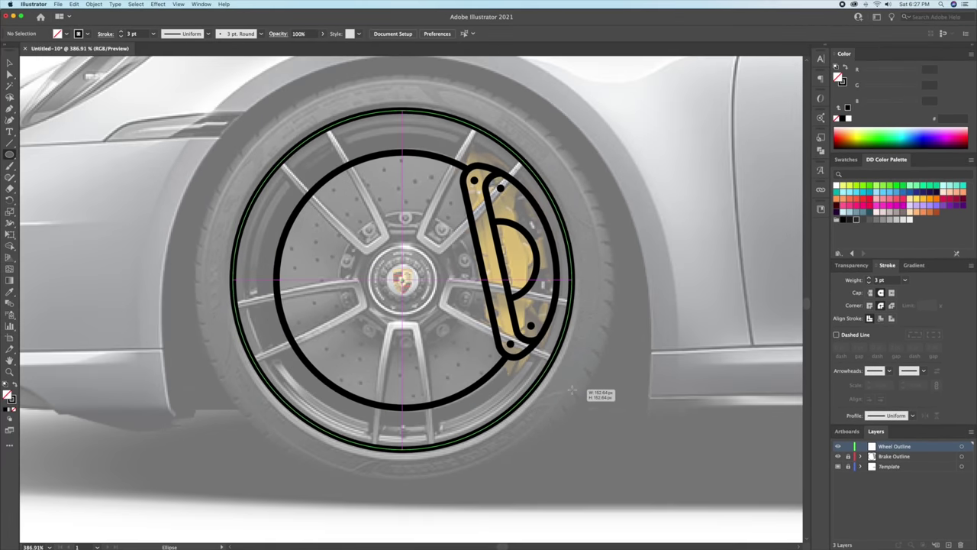
{"action": "left_click_drag", "start_coordinate": [571, 110], "coordinate": [632, 72]}
{"action": "key", "text": "super+shift+a"}
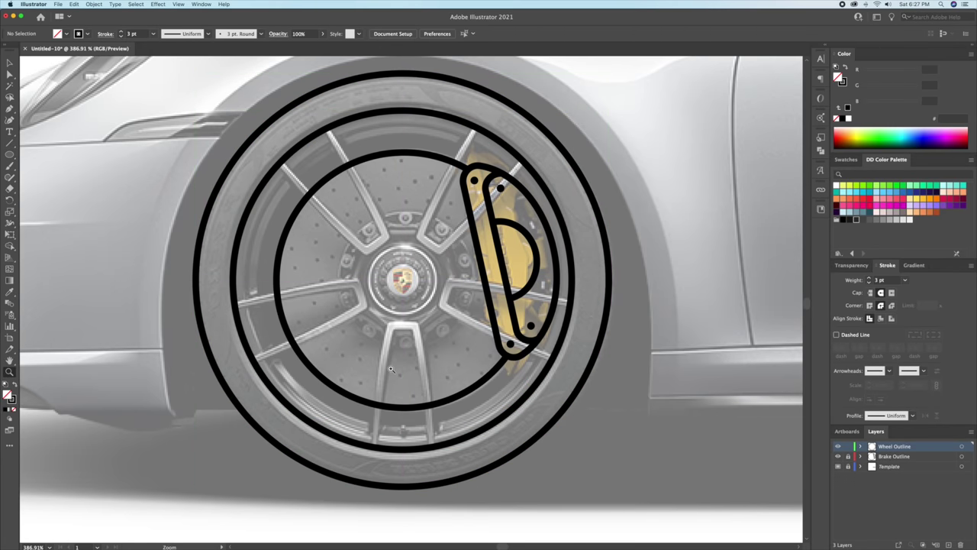
{"action": "scroll", "coordinate": [431, 362], "scroll_direction": "up", "scroll_amount": 3}
{"action": "scroll", "coordinate": [431, 363], "scroll_direction": "right", "scroll_amount": 2}
{"action": "left_click", "coordinate": [548, 450]}
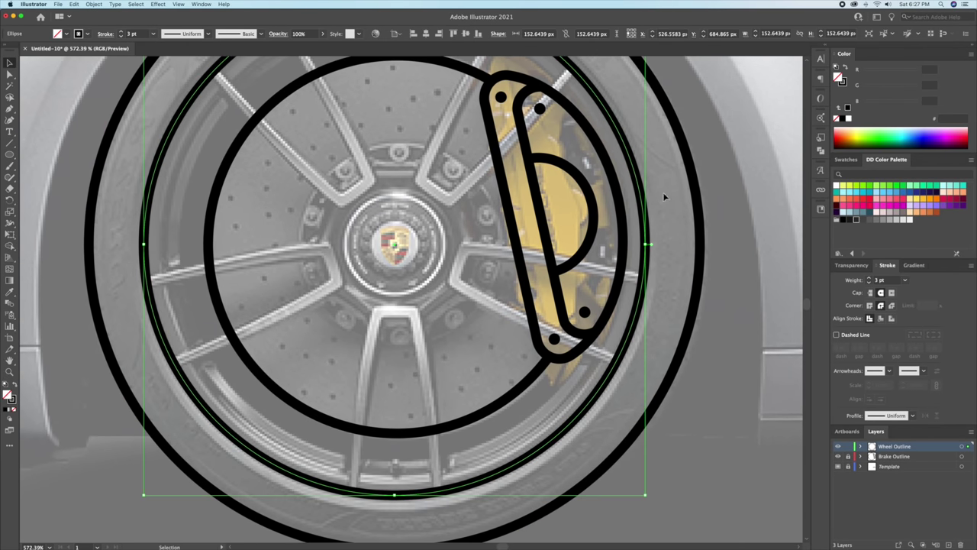
{"action": "left_click_drag", "start_coordinate": [645, 496], "coordinate": [624, 476]}
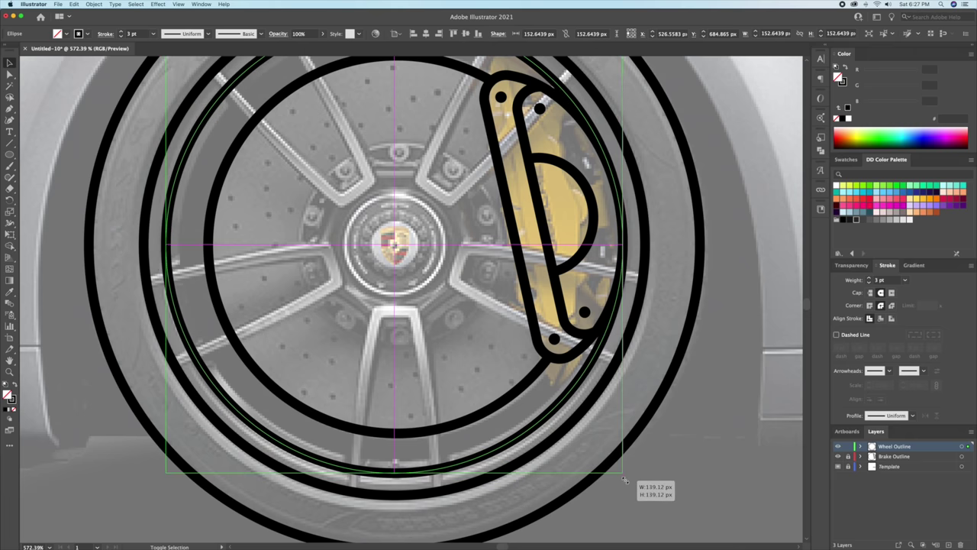
Step: Draw a small circle around the hub logo and a larger one around the hub
{"action": "mouse_move", "coordinate": [350, 202]}
{"action": "left_mouse_down"}
{"action": "mouse_move", "coordinate": [437, 298]}
{"action": "mouse_move", "coordinate": [440, 290]}
{"action": "left_mouse_up"}
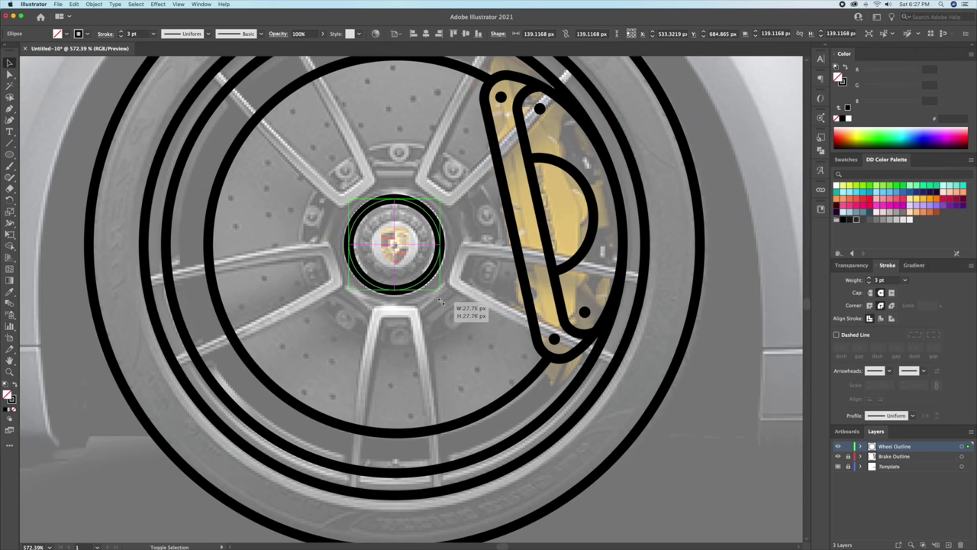
{"action": "left_click_drag", "start_coordinate": [394, 244], "coordinate": [514, 157]}
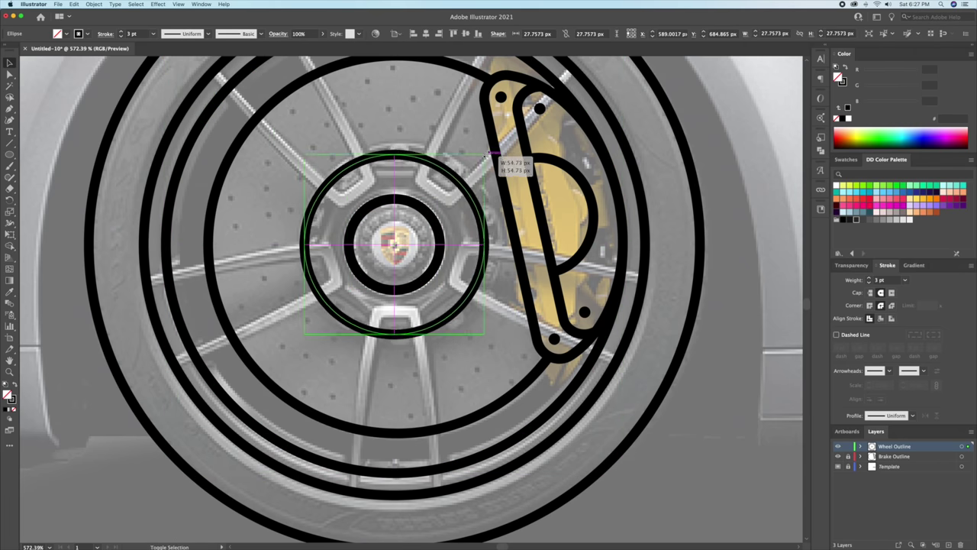
{"action": "scroll", "coordinate": [514, 157], "scroll_direction": "down", "scroll_amount": 1}
{"action": "left_click", "coordinate": [9, 155]}
{"action": "left_click", "coordinate": [58, 154]}
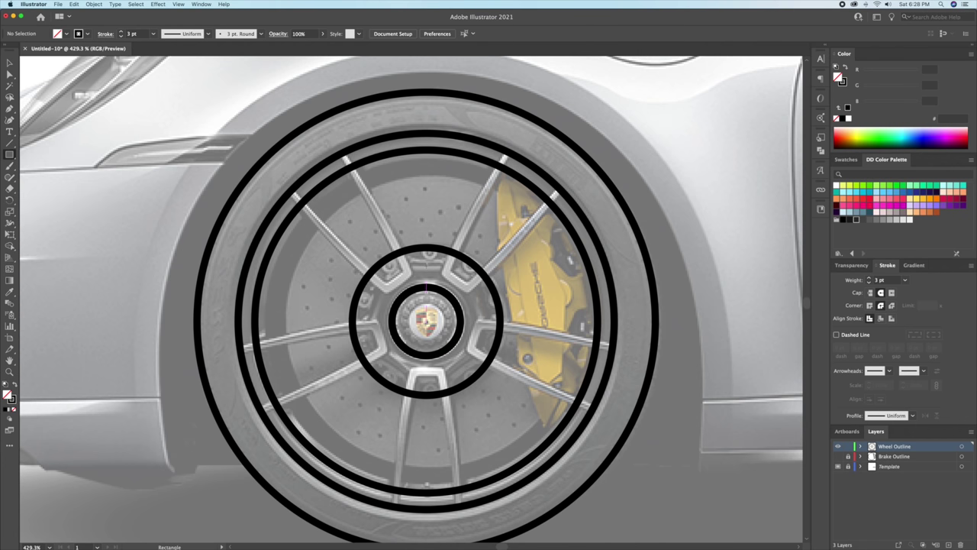
Step: Draw a tall rectangle above the hub and taper it into a black-stroked spoke
{"action": "mouse_move", "coordinate": [404, 277]}
{"action": "left_mouse_down"}
{"action": "mouse_move", "coordinate": [447, 246]}
{"action": "mouse_move", "coordinate": [432, 144]}
{"action": "mouse_move", "coordinate": [416, 149]}
{"action": "left_mouse_up"}
{"action": "key", "text": "a"}
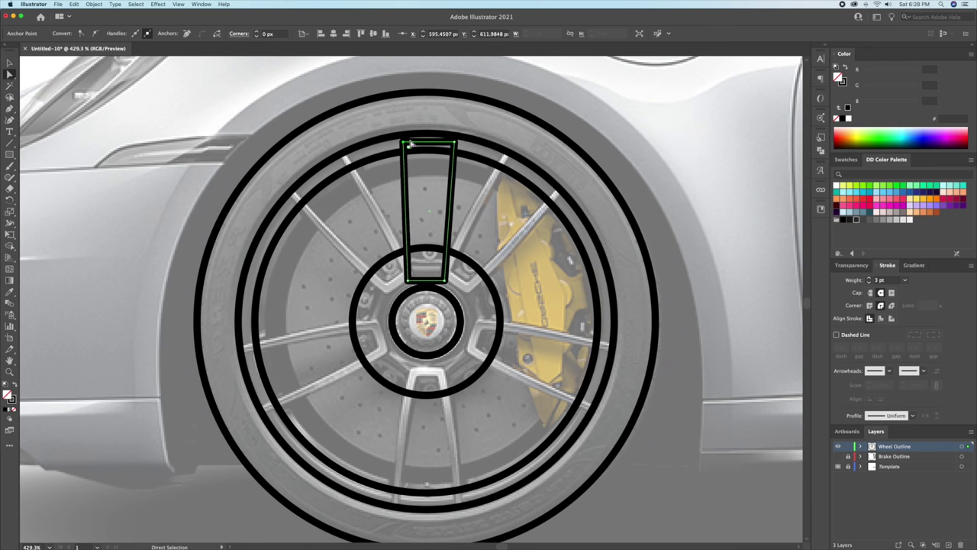
{"action": "key", "text": "shift+x"}
{"action": "scroll", "coordinate": [422, 275], "scroll_direction": "up", "scroll_amount": 2}
{"action": "left_click_drag", "start_coordinate": [456, 242], "coordinate": [458, 229]}
Step: Add mid anchors to the spoke's top and bottom edges and delete its right half
{"action": "key", "text": "a"}
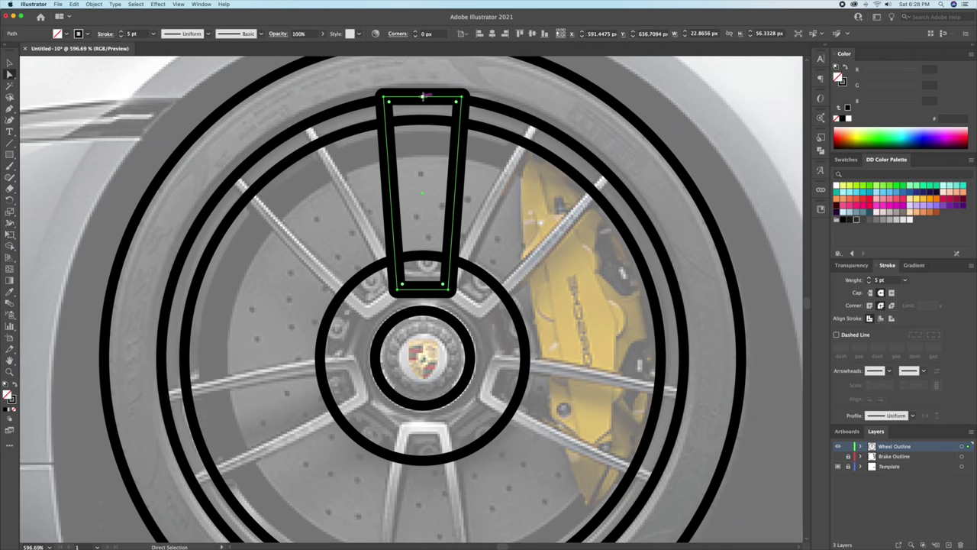
{"action": "scroll", "coordinate": [464, 150], "scroll_direction": "up", "scroll_amount": 2}
{"action": "key", "text": "p"}
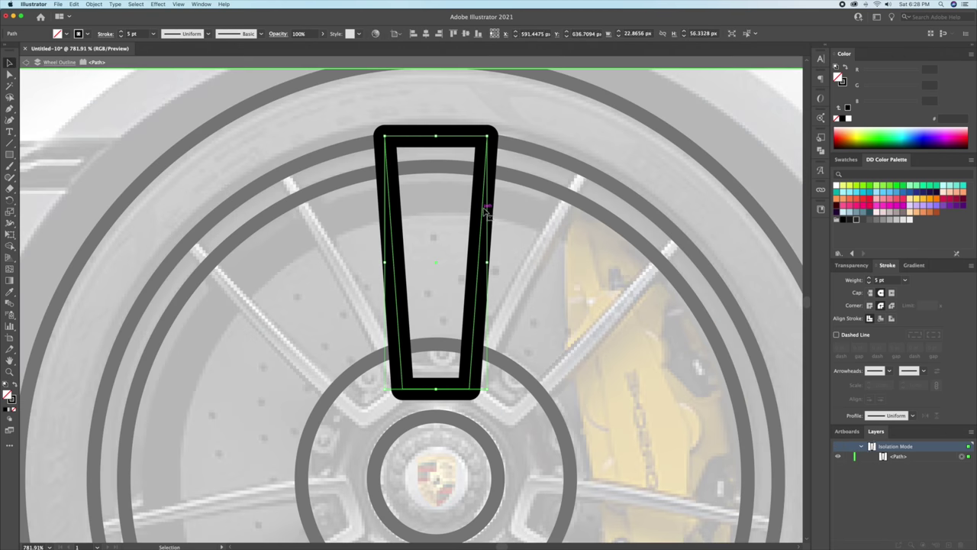
{"action": "double_click", "coordinate": [440, 139]}
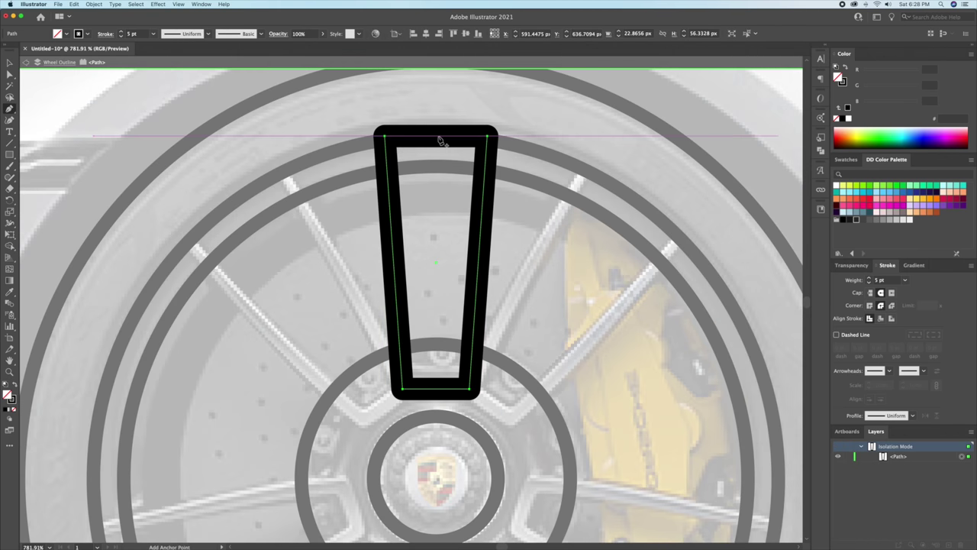
{"action": "left_click", "coordinate": [436, 136]}
{"action": "left_click", "coordinate": [439, 391]}
{"action": "key", "text": "a"}
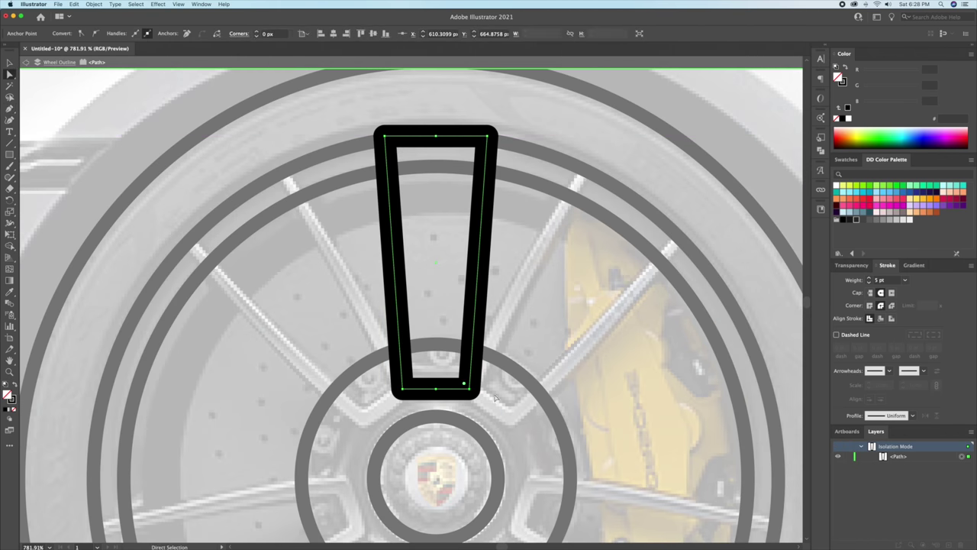
{"action": "key", "text": "Delete"}
{"action": "key", "text": "Delete"}
{"action": "key", "text": "v"}
Step: Taper the top of the half-spoke stroke and bow it into a gentle curve
{"action": "key", "text": "shift+w"}
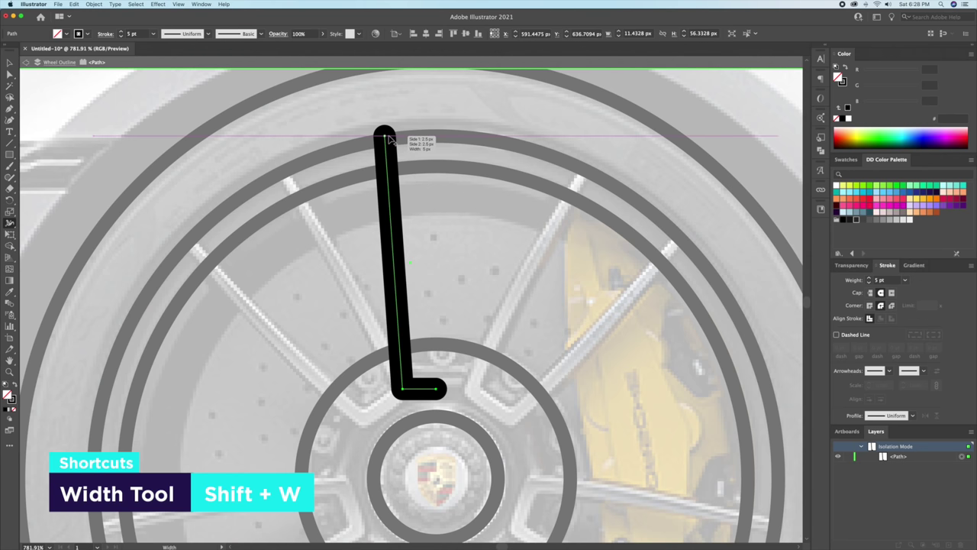
{"action": "left_click_drag", "start_coordinate": [394, 139], "coordinate": [387, 145]}
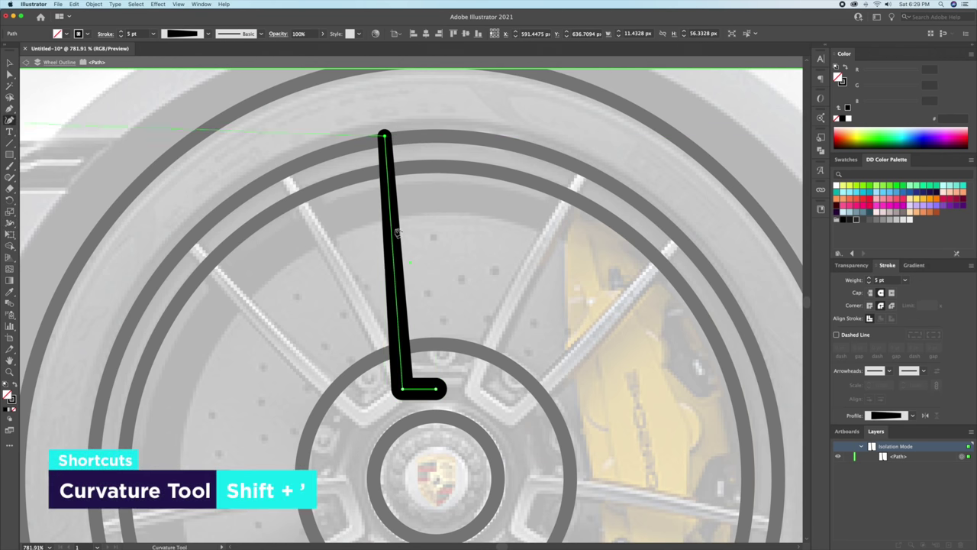
{"action": "left_click_drag", "start_coordinate": [397, 260], "coordinate": [386, 259]}
{"action": "key", "text": "v"}
{"action": "left_click", "coordinate": [419, 368]}
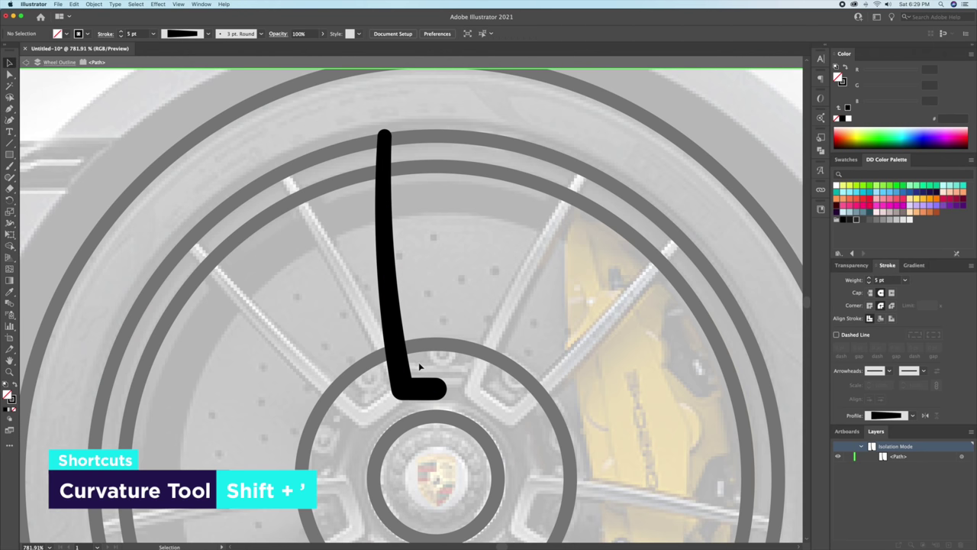
Step: Mirror a copy of the curved half-spoke across its inner end to form a U
{"action": "key", "text": "v"}
{"action": "left_click", "coordinate": [400, 396]}
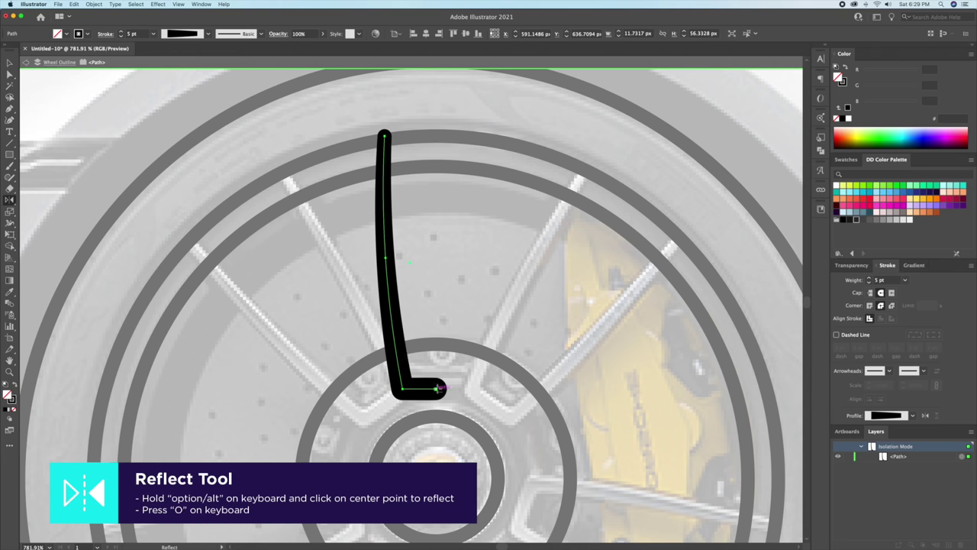
{"action": "left_click", "coordinate": [438, 389], "text": "alt"}
{"action": "left_click", "coordinate": [253, 261]}
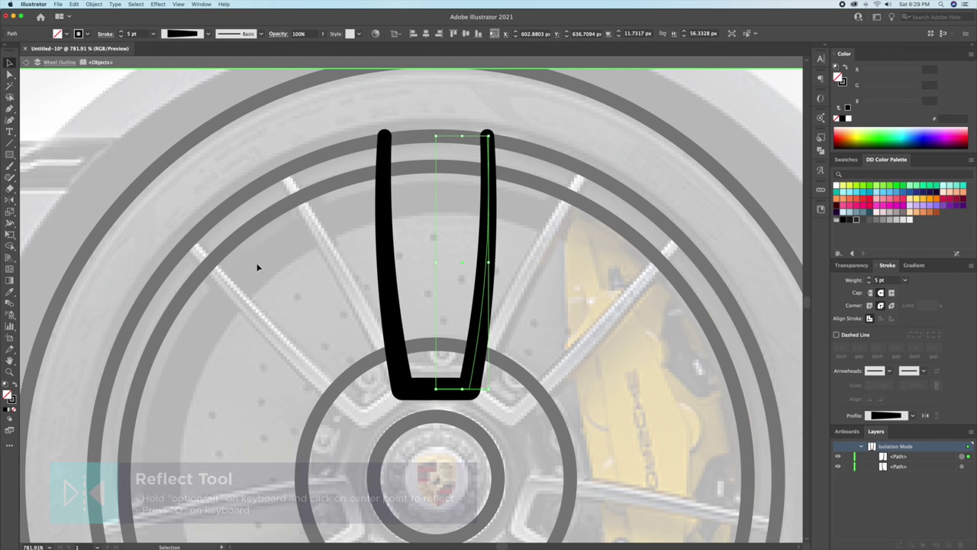
{"action": "left_click", "coordinate": [366, 295]}
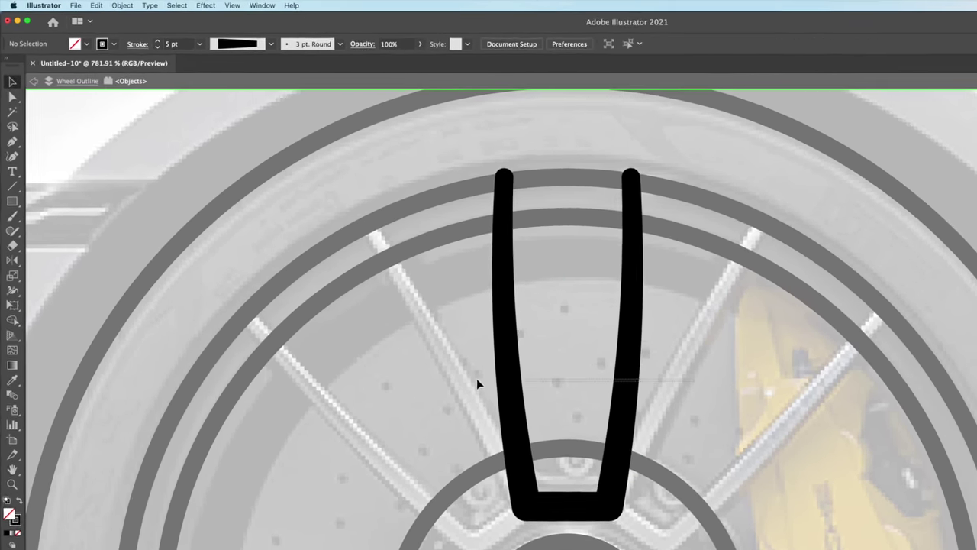
Step: Outline the U spoke's stroke, unite it, and give it a 3 pt black stroke, no fill
{"action": "left_click", "coordinate": [502, 397]}
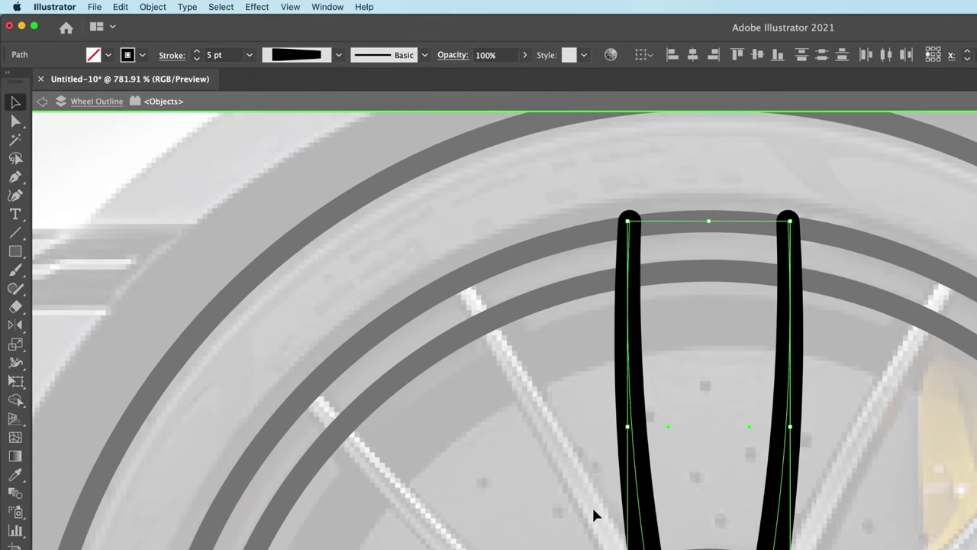
{"action": "left_click", "coordinate": [156, 8]}
{"action": "mouse_move", "coordinate": [156, 284]}
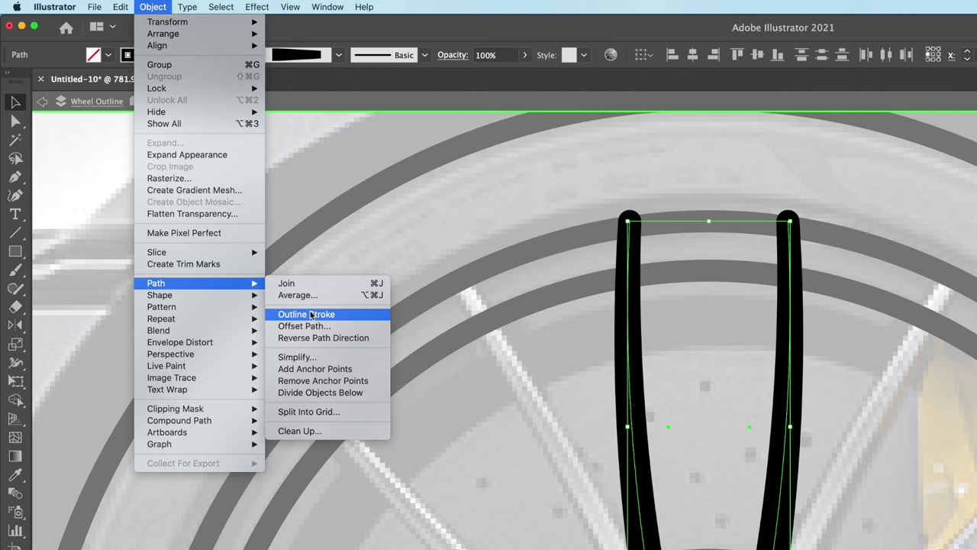
{"action": "left_click", "coordinate": [311, 314]}
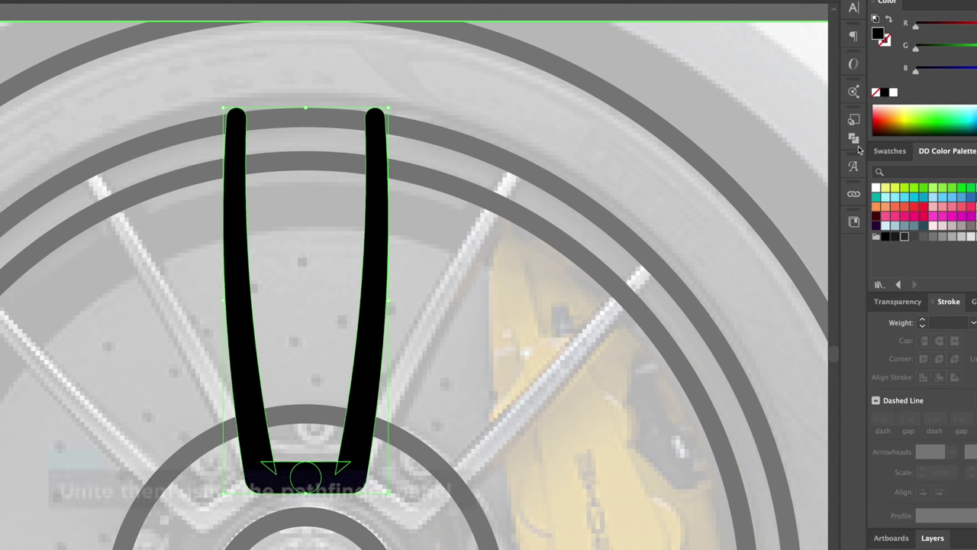
{"action": "left_click", "coordinate": [853, 139]}
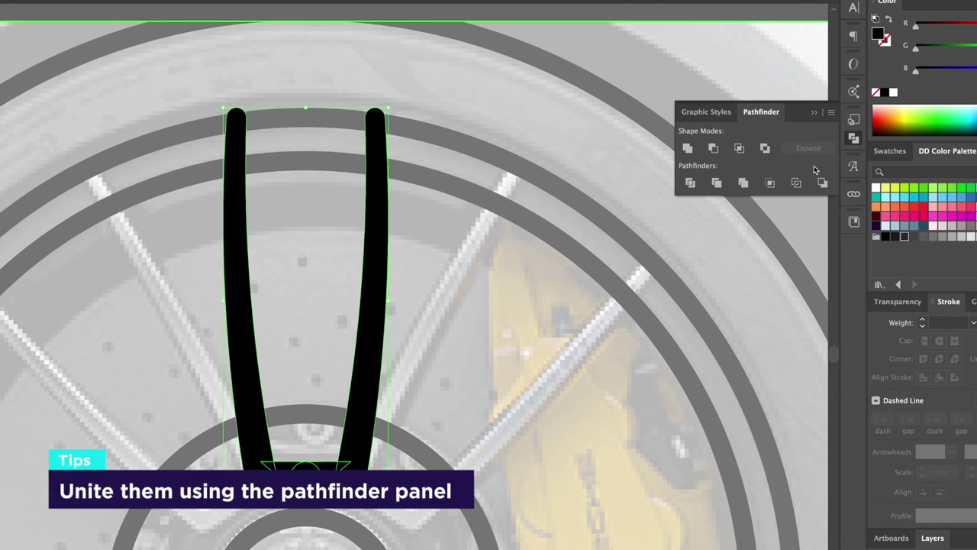
{"action": "left_click", "coordinate": [687, 148]}
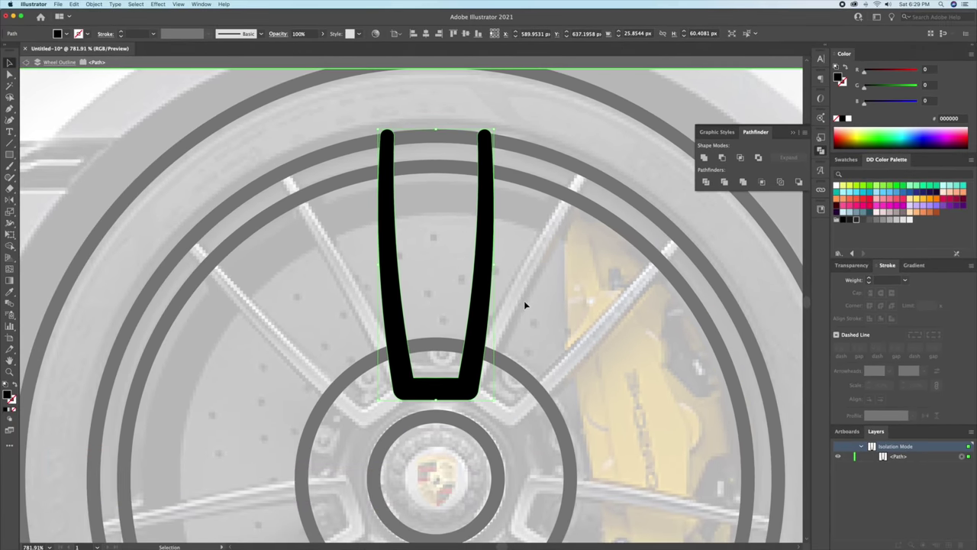
{"action": "key", "text": "shift+x"}
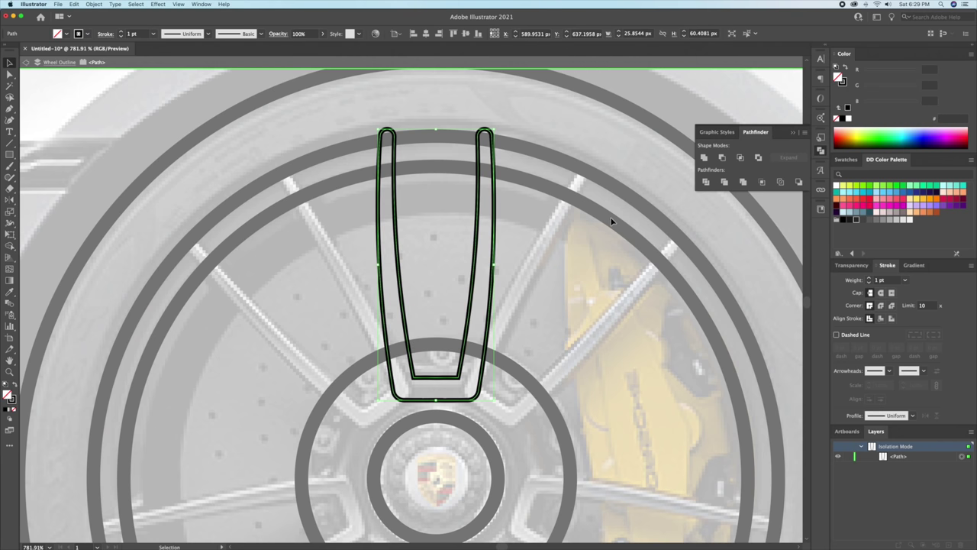
{"action": "left_click", "coordinate": [869, 278]}
{"action": "left_click", "coordinate": [869, 278]}
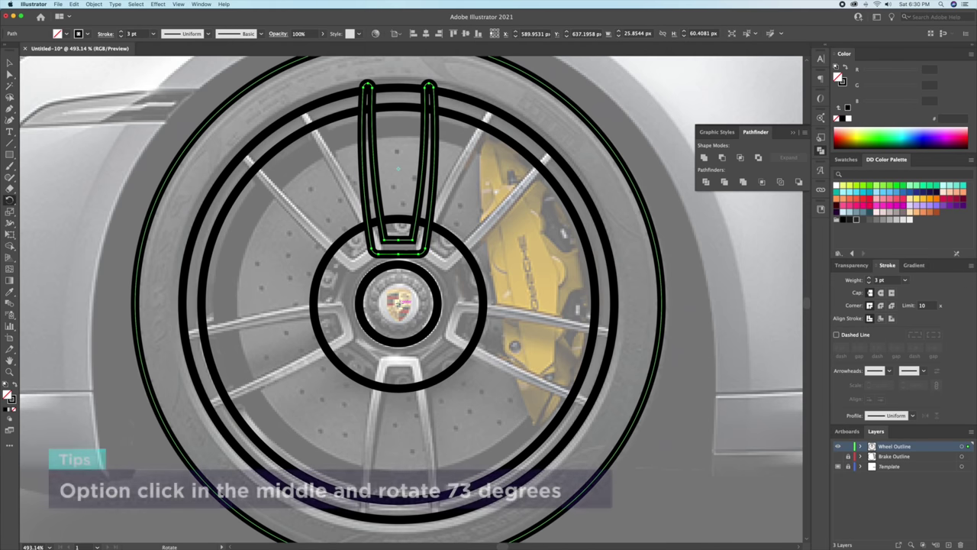
Step: Copy the spoke around the hub centre at 73° to make five spokes, then select everything
{"action": "left_click", "coordinate": [401, 304], "text": "alt"}
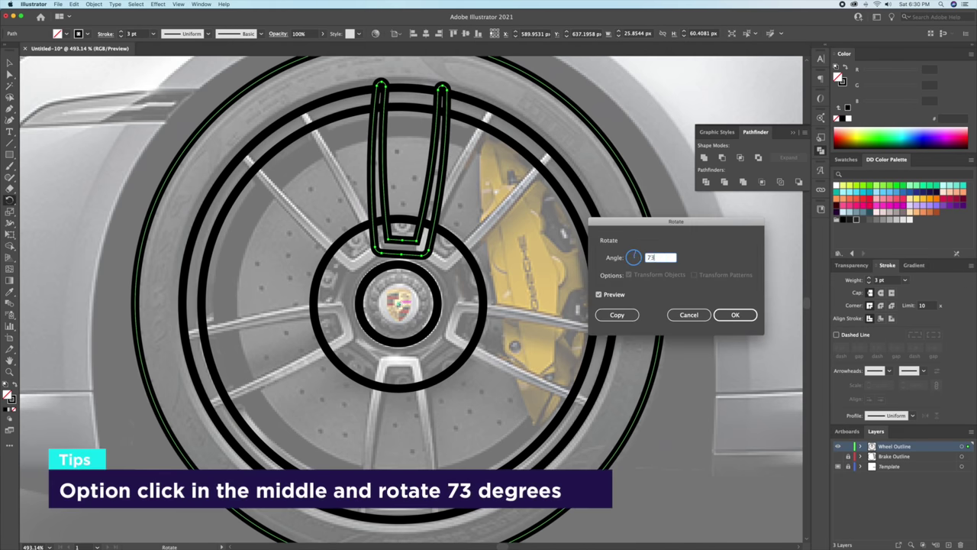
{"action": "left_click", "coordinate": [617, 315]}
{"action": "key", "text": "super+d"}
{"action": "key", "text": "super+d"}
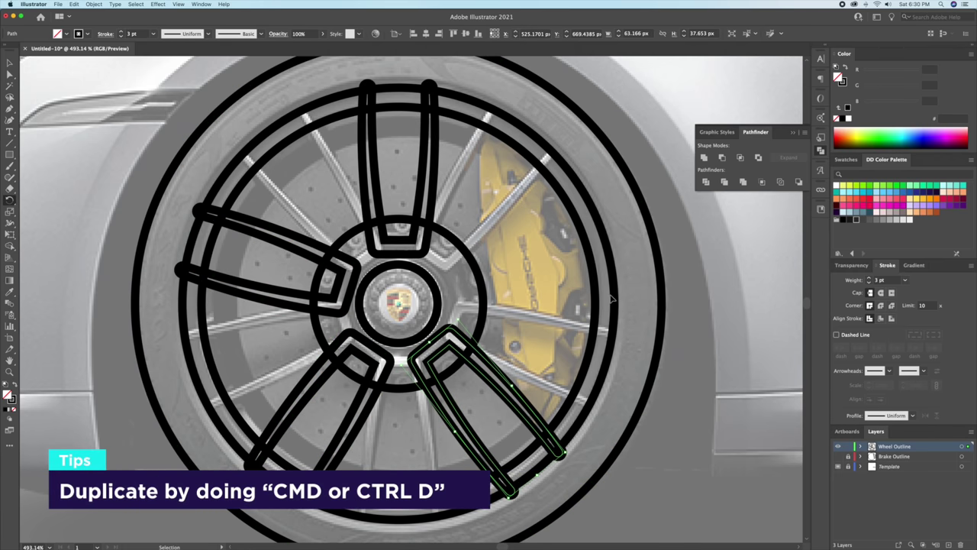
{"action": "key", "text": "super+d"}
{"action": "key", "text": "v"}
{"action": "left_click", "coordinate": [521, 318]}
{"action": "key", "text": "super+a"}
{"action": "key", "text": "shift+m"}
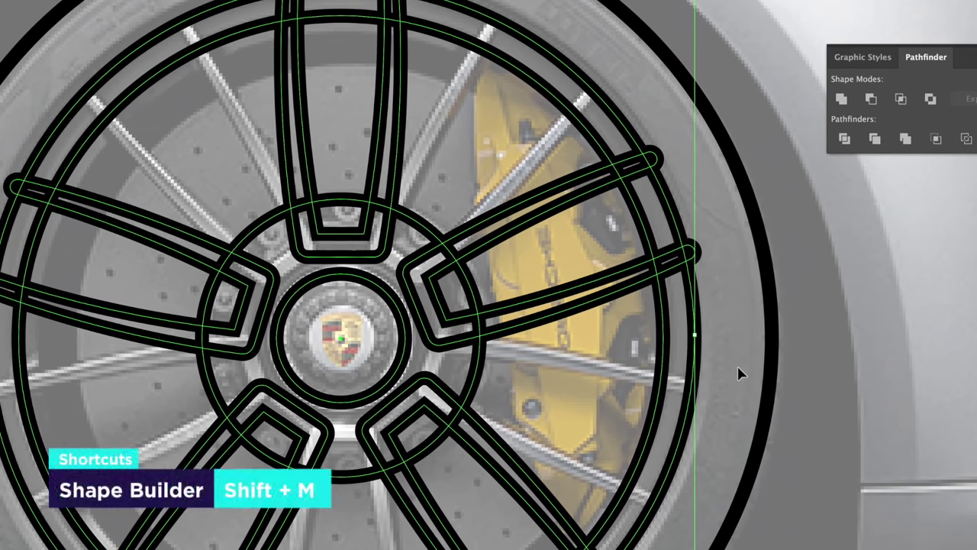
{"action": "key", "text": "shift+m"}
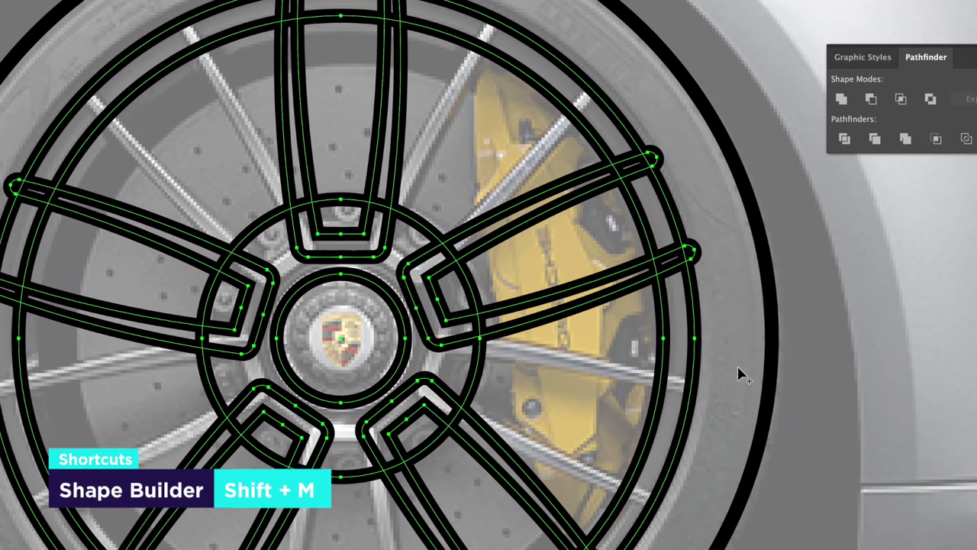
Step: Merge each of the five spokes with the rim and hub rings using Shape Builder
{"action": "left_click", "coordinate": [655, 164]}
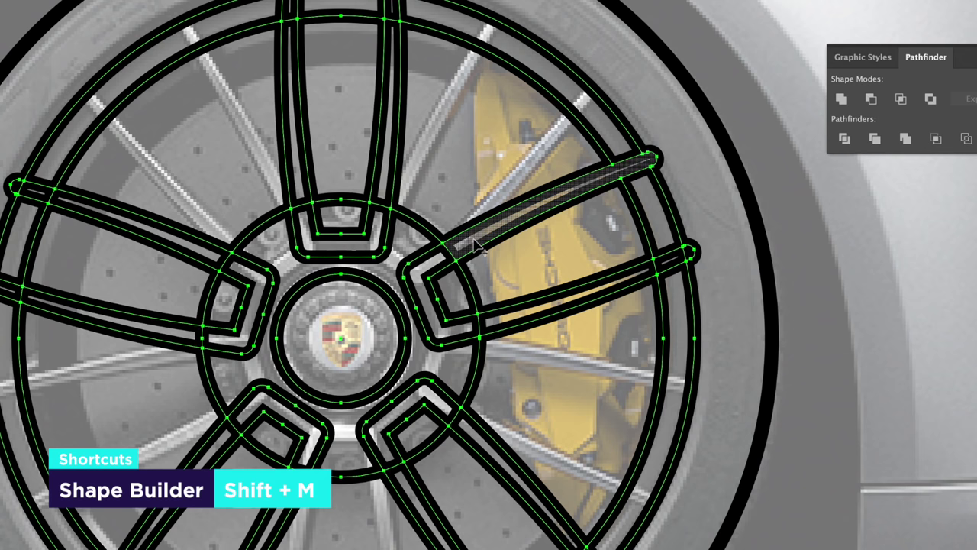
{"action": "left_click", "coordinate": [627, 285]}
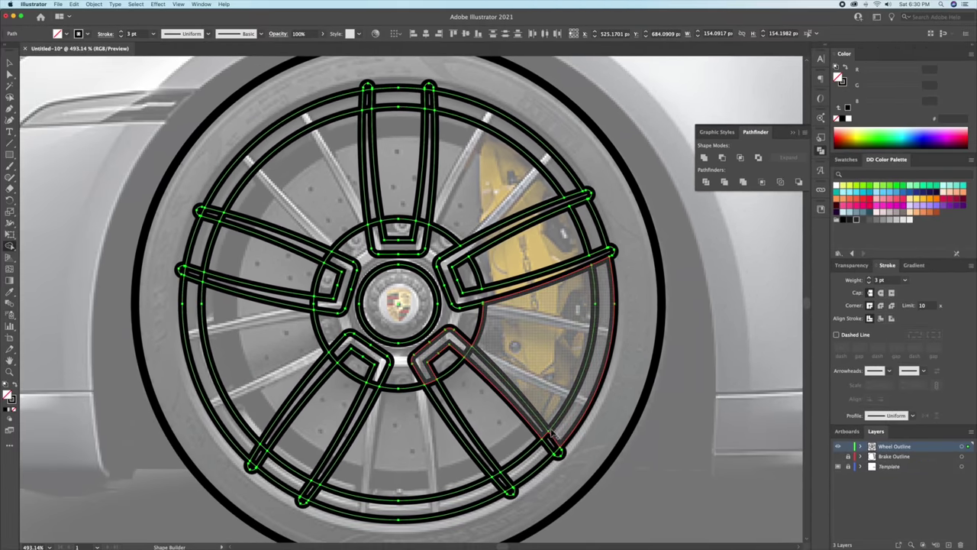
{"action": "left_click", "coordinate": [551, 433]}
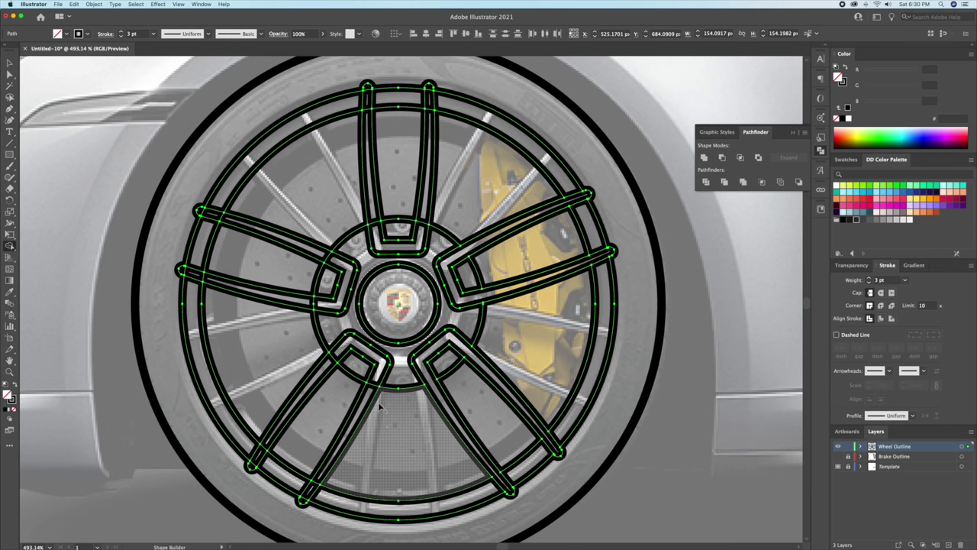
{"action": "left_click", "coordinate": [254, 468]}
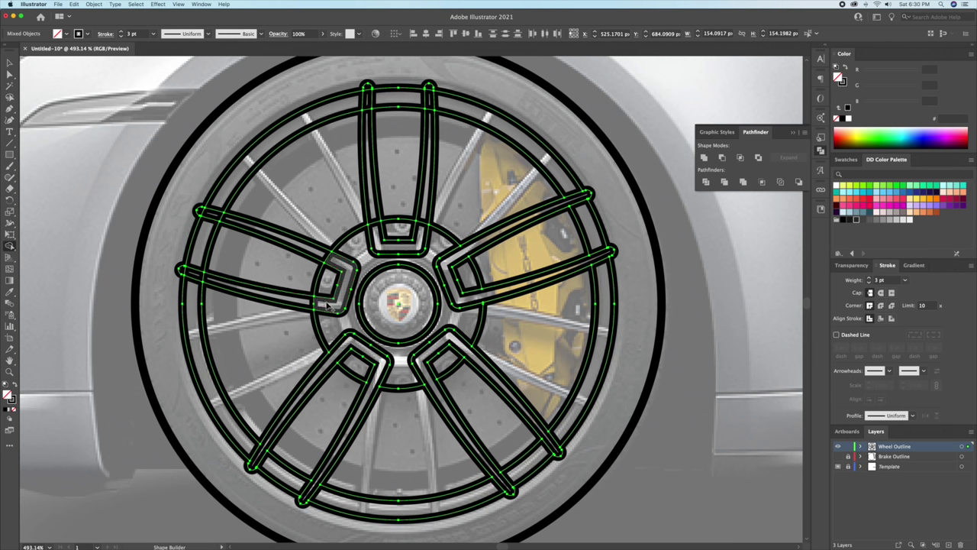
{"action": "left_click", "coordinate": [191, 277]}
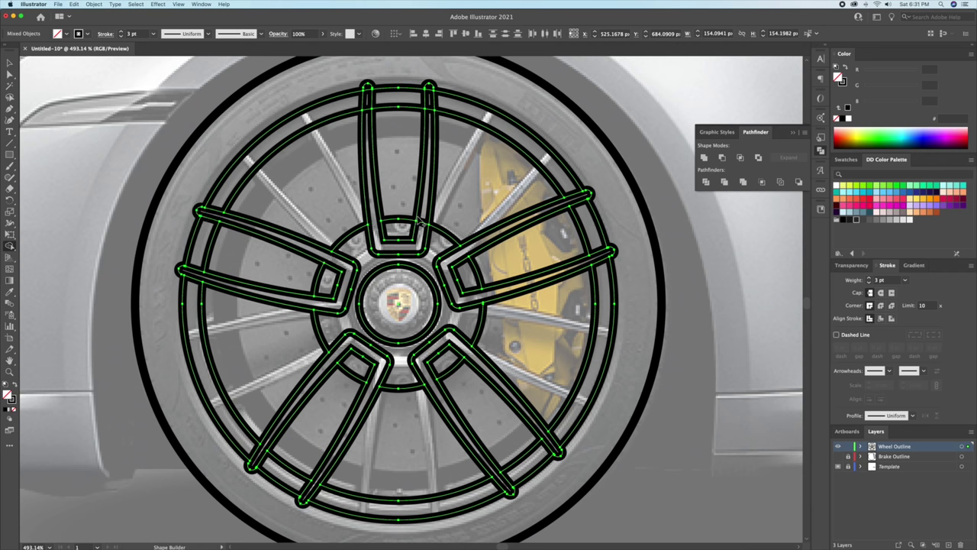
Step: Rotate all the wheel paths about 30° counter-clockwise to match the reference photo
{"action": "key", "text": "v"}
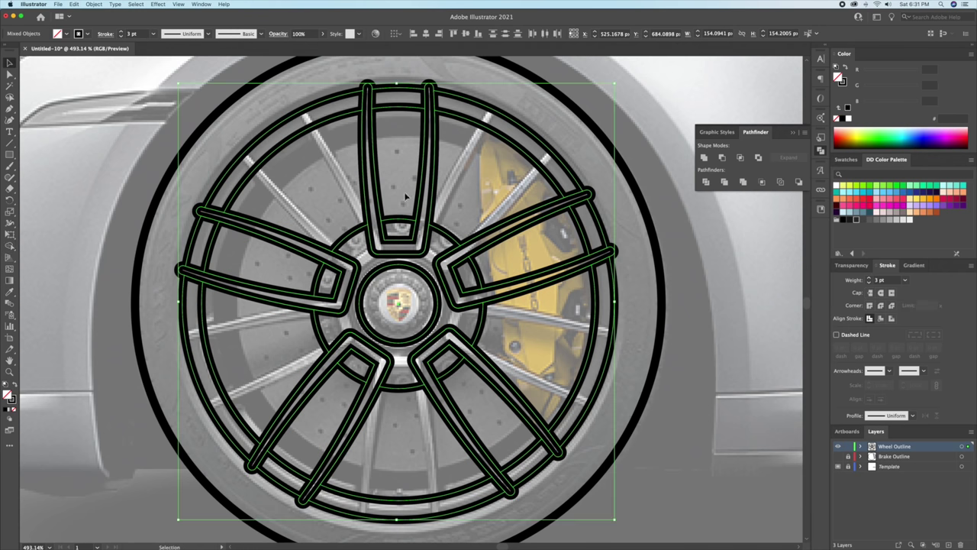
{"action": "key", "text": "ctrl+shift+a"}
{"action": "left_click", "coordinate": [836, 467]}
{"action": "scroll", "coordinate": [492, 370], "scroll_direction": "down", "scroll_amount": 2}
{"action": "key", "text": "ctrl+a"}
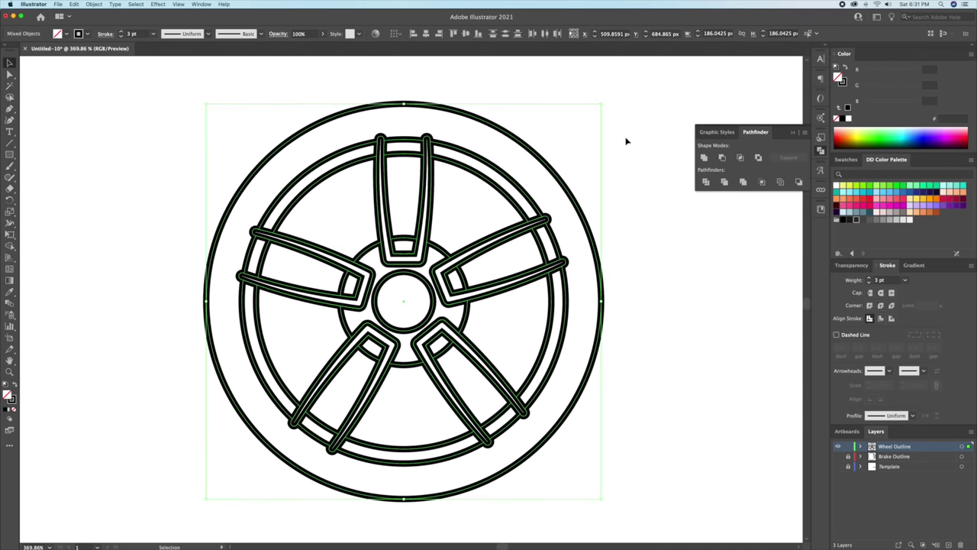
{"action": "key", "text": "ctrl+shift+w"}
{"action": "left_click_drag", "start_coordinate": [563, 125], "coordinate": [434, 114]}
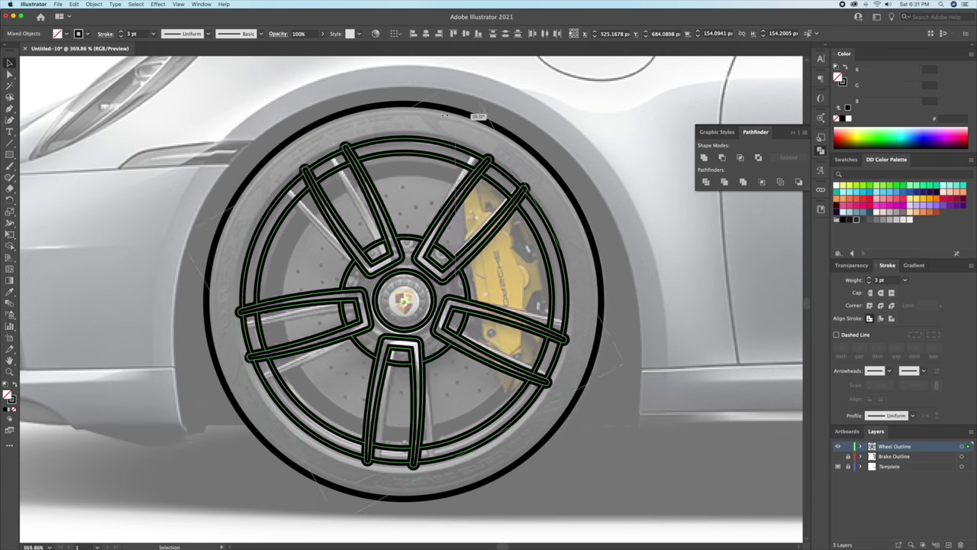
Step: Draw a triangle beside the wheel and reshape it into a narrow right triangle
{"action": "left_click", "coordinate": [10, 200]}
{"action": "left_click", "coordinate": [46, 190]}
{"action": "left_click_drag", "start_coordinate": [482, 274], "coordinate": [423, 405]}
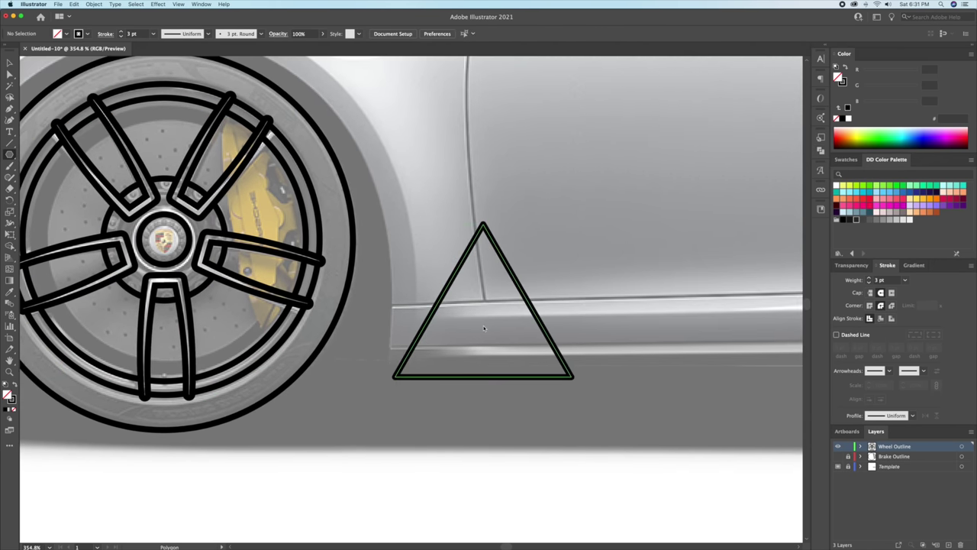
{"action": "key", "text": "a"}
{"action": "left_click_drag", "start_coordinate": [571, 225], "coordinate": [482, 224]}
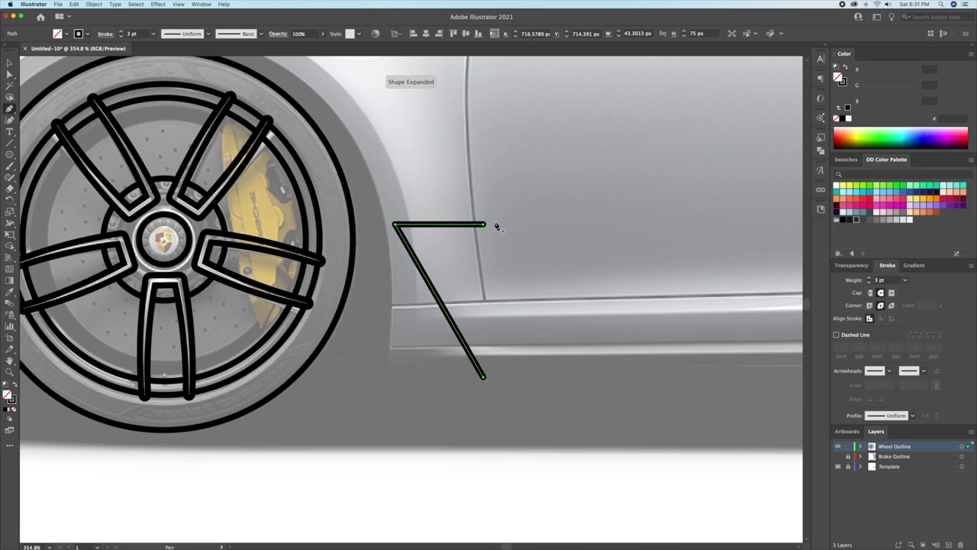
{"action": "left_click_drag", "start_coordinate": [404, 280], "coordinate": [441, 378]}
Step: Curve the triangle's diagonal edge, fill it black, and mirror a copy into a shield
{"action": "left_click", "coordinate": [10, 120]}
{"action": "left_click_drag", "start_coordinate": [440, 295], "coordinate": [421, 295]}
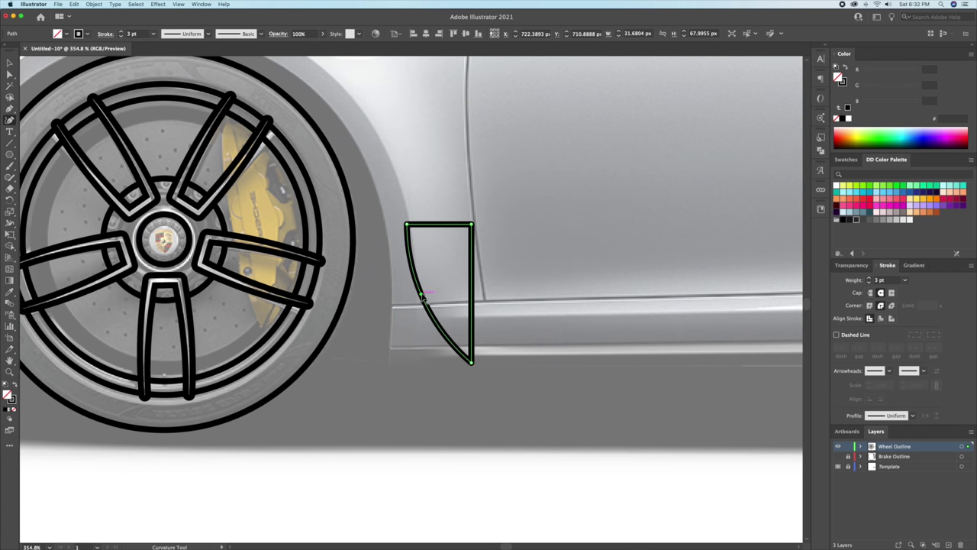
{"action": "key", "text": "shift+x"}
{"action": "left_click", "coordinate": [471, 293], "text": "alt"}
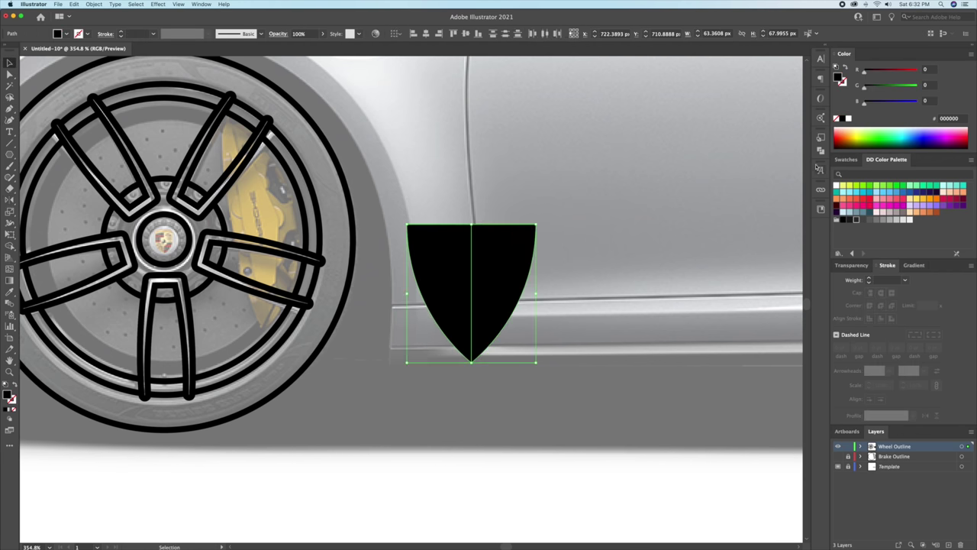
{"action": "key", "text": "ctrl+shift+F9"}
Step: Scale the shield down and move it onto the centre of the hub
{"action": "key", "text": "v"}
{"action": "key", "text": "ctrl+minus"}
{"action": "mouse_move", "coordinate": [471, 290]}
{"action": "left_mouse_down"}
{"action": "mouse_move", "coordinate": [374, 273]}
{"action": "mouse_move", "coordinate": [425, 267]}
{"action": "left_mouse_up"}
{"action": "key", "text": "ctrl+plus"}
{"action": "key", "text": "ctrl+plus"}
{"action": "key", "text": "ctrl+plus"}
{"action": "key", "text": "ctrl+minus"}
{"action": "key", "text": "ctrl+minus"}
{"action": "key", "text": "ctrl+minus"}
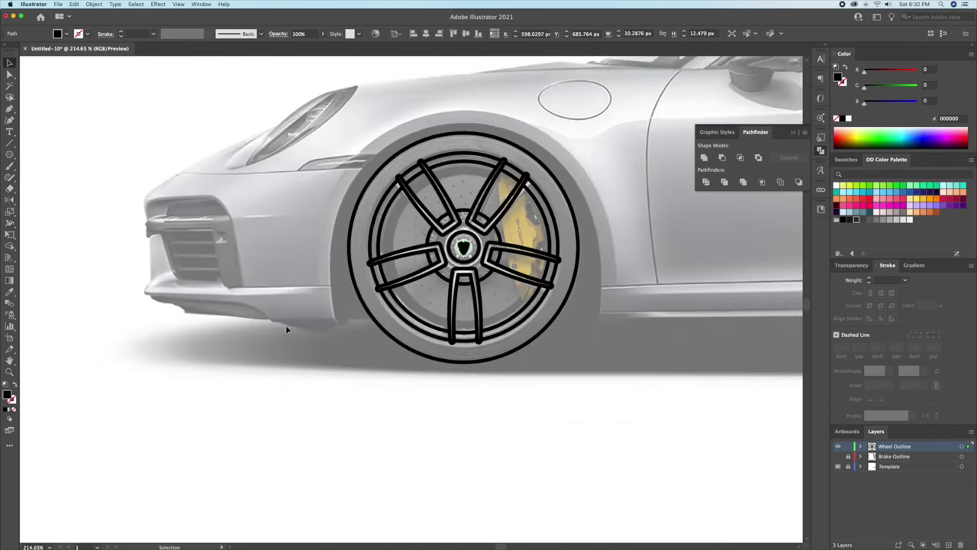
{"action": "key", "text": "ctrl+plus"}
{"action": "key", "text": "ctrl+plus"}
{"action": "key", "text": "ctrl+plus"}
Step: Draw a small bolt-dot circle above the hub and duplicate it
{"action": "key", "text": "l"}
{"action": "left_click_drag", "start_coordinate": [418, 199], "coordinate": [455, 240]}
{"action": "key", "text": "v"}
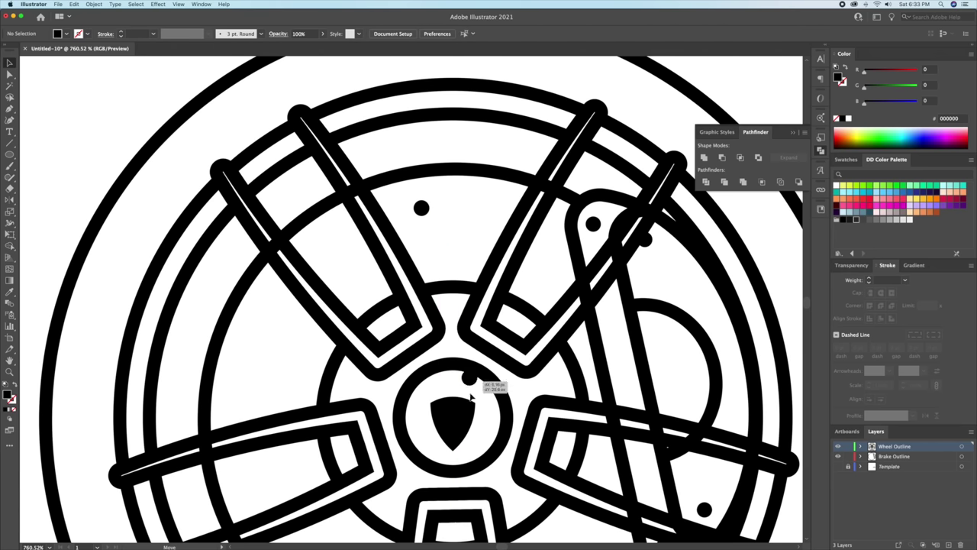
Step: Add a mirrored copy of the small hole circles and move them to the Brake Outline layer
{"action": "left_click_drag", "start_coordinate": [455, 239], "coordinate": [465, 259]}
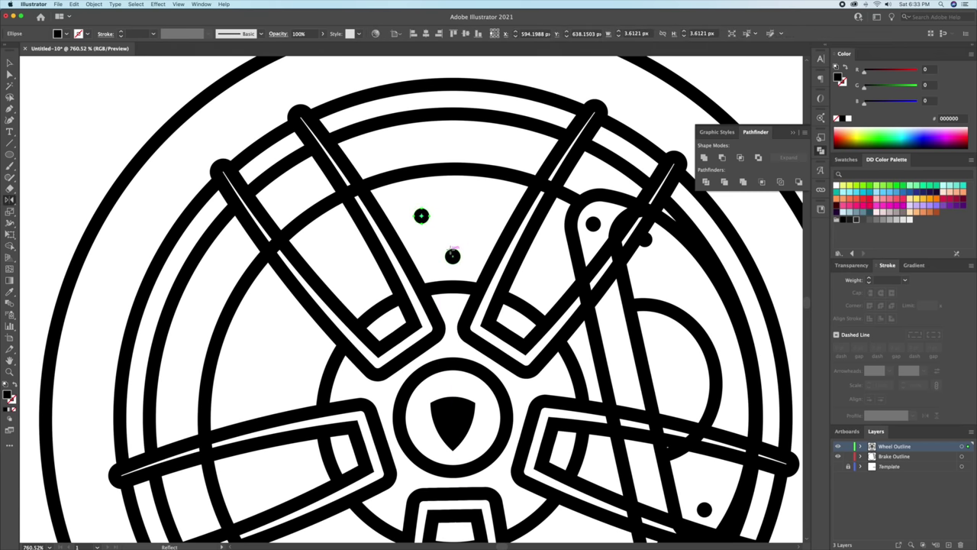
{"action": "left_click_drag", "start_coordinate": [421, 216], "coordinate": [484, 216]}
{"action": "left_click", "coordinate": [452, 256], "text": "shift"}
{"action": "left_click", "coordinate": [421, 216], "text": "shift"}
{"action": "left_click_drag", "start_coordinate": [968, 446], "coordinate": [968, 456]}
{"action": "scroll", "coordinate": [445, 290], "scroll_direction": "down", "scroll_amount": 2}
{"action": "scroll", "coordinate": [445, 290], "scroll_direction": "down", "scroll_amount": 1}
Step: Rotate copies of the holes around the hub centre, repeating them around the disc
{"action": "key", "text": "r"}
{"action": "left_click", "coordinate": [445, 290], "text": "alt"}
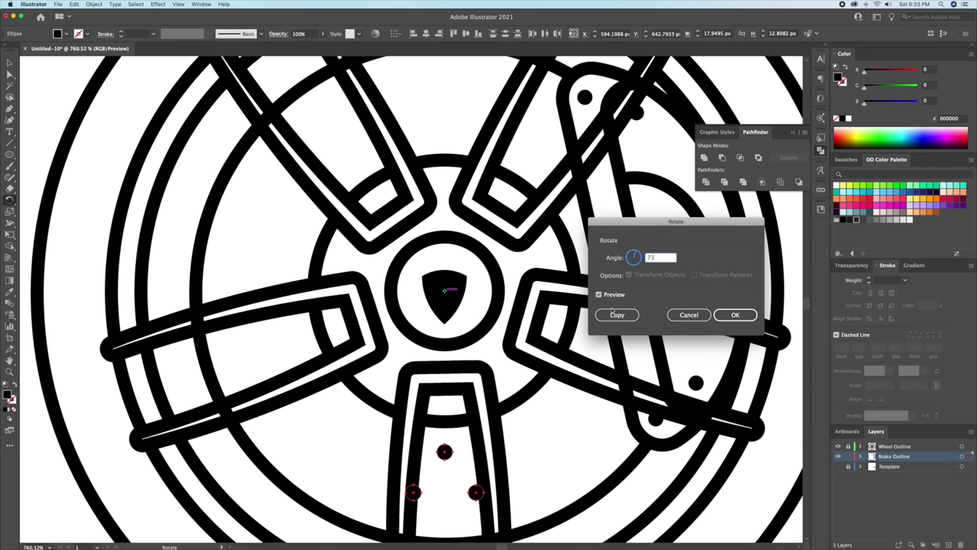
{"action": "left_click", "coordinate": [617, 315]}
{"action": "key", "text": "ctrl+d"}
{"action": "key", "text": "ctrl+d"}
{"action": "key", "text": "ctrl+d"}
{"action": "scroll", "coordinate": [458, 290], "scroll_direction": "up", "scroll_amount": 3}
Step: Reposition one hole up and left, then make another set of rotated copies
{"action": "mouse_move", "coordinate": [448, 257]}
{"action": "left_mouse_down"}
{"action": "mouse_move", "coordinate": [374, 286]}
{"action": "mouse_move", "coordinate": [300, 216]}
{"action": "left_mouse_up"}
{"action": "scroll", "coordinate": [441, 264], "scroll_direction": "down", "scroll_amount": 3}
{"action": "left_click", "coordinate": [437, 271], "text": "alt"}
{"action": "left_click", "coordinate": [617, 315]}
Step: Check the hole group, hide the reference photo, and zoom in on the tyre top
{"action": "key", "text": "v"}
{"action": "scroll", "coordinate": [454, 137], "scroll_direction": "up", "scroll_amount": 3}
{"action": "double_click", "coordinate": [544, 213]}
{"action": "key", "text": "Escape"}
{"action": "key", "text": "ctrl+0"}
{"action": "left_click", "coordinate": [837, 466]}
{"action": "left_click", "coordinate": [478, 234]}
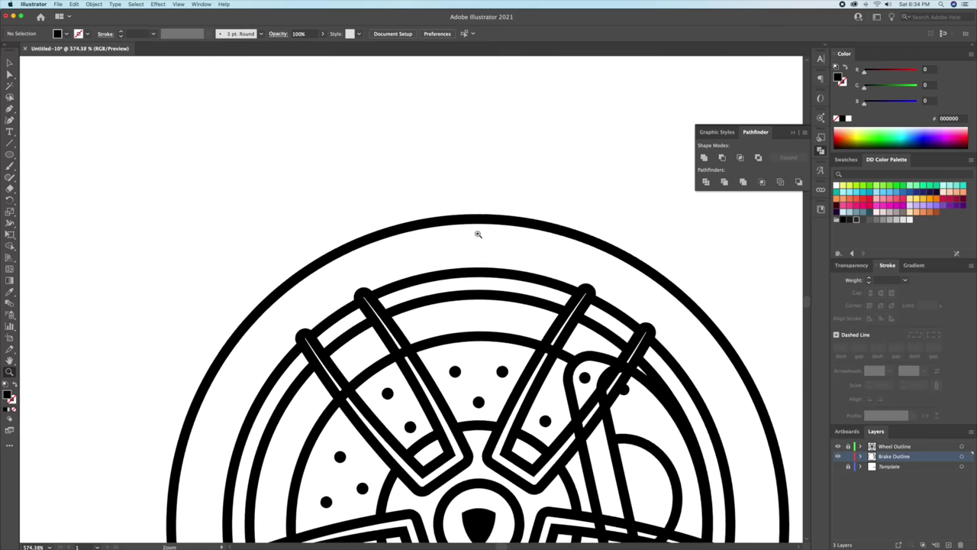
Step: Shape the top tread tick with a thick black stroke and a pointed taper
{"action": "key", "text": "a"}
{"action": "left_click", "coordinate": [479, 219]}
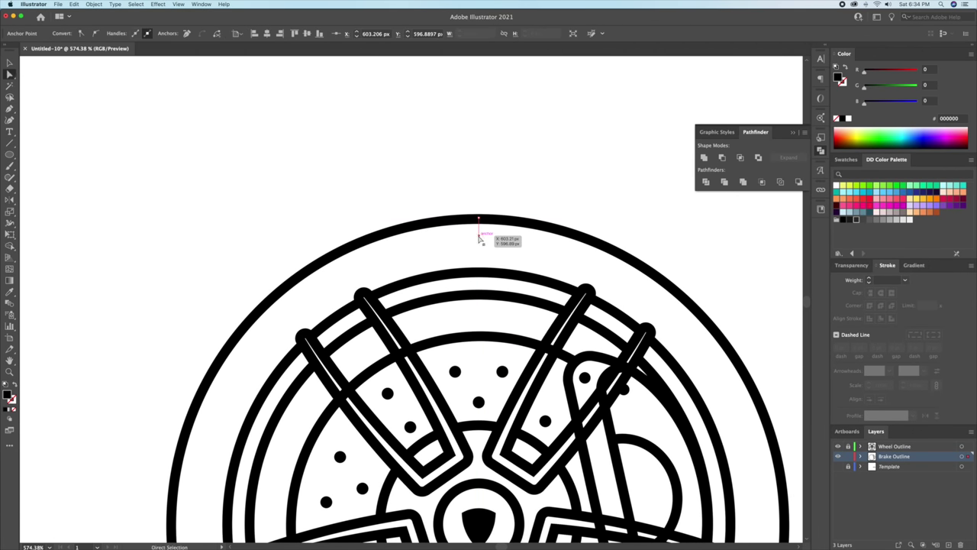
{"action": "left_click", "coordinate": [480, 310]}
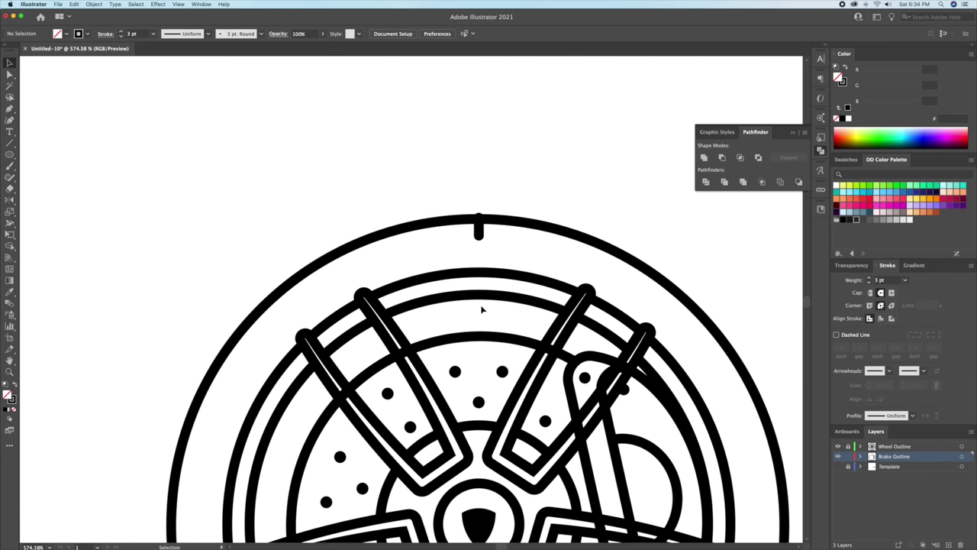
{"action": "scroll", "coordinate": [499, 214], "scroll_direction": "up", "scroll_amount": 2}
{"action": "key", "text": "v"}
{"action": "key", "text": "a"}
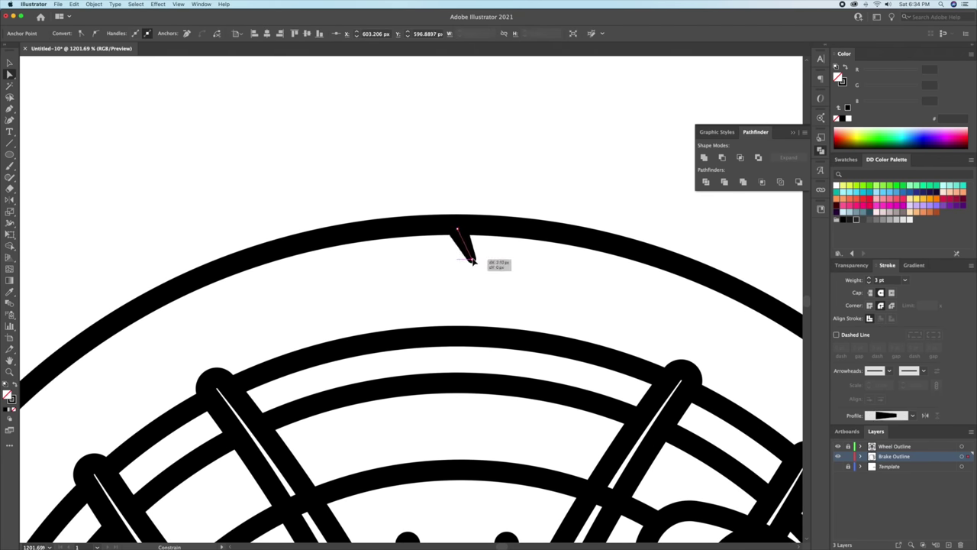
{"action": "left_click_drag", "start_coordinate": [472, 261], "coordinate": [473, 261]}
{"action": "scroll", "coordinate": [471, 261], "scroll_direction": "down", "scroll_amount": 5}
{"action": "key", "text": "v"}
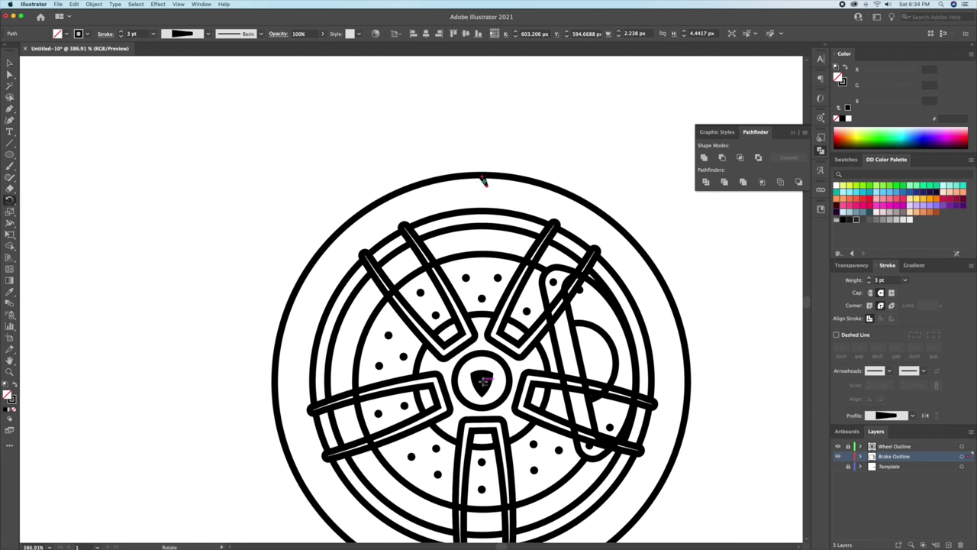
Step: Rotate a copy of the tread tick 73° around the tyre, then zoom out and select all
{"action": "left_click", "coordinate": [482, 381], "text": "alt"}
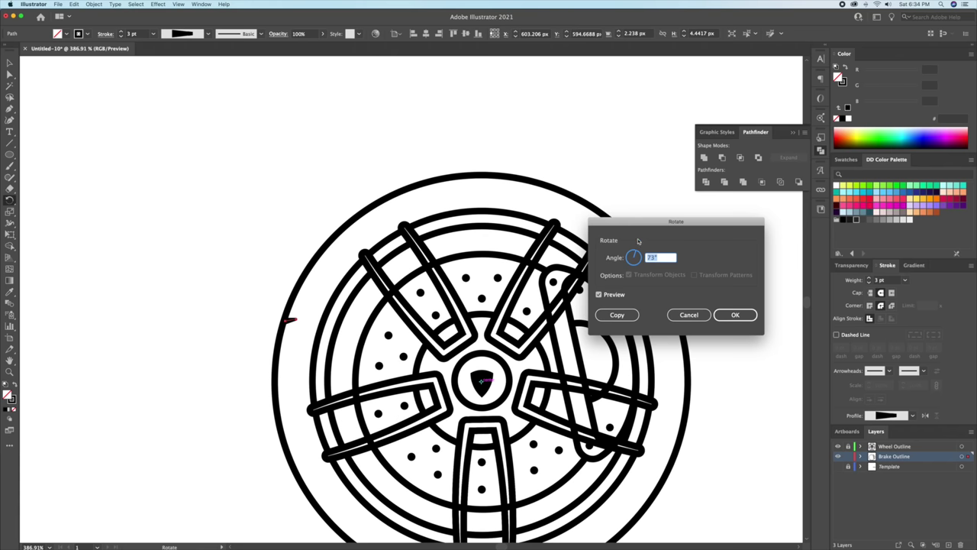
{"action": "left_click", "coordinate": [613, 312]}
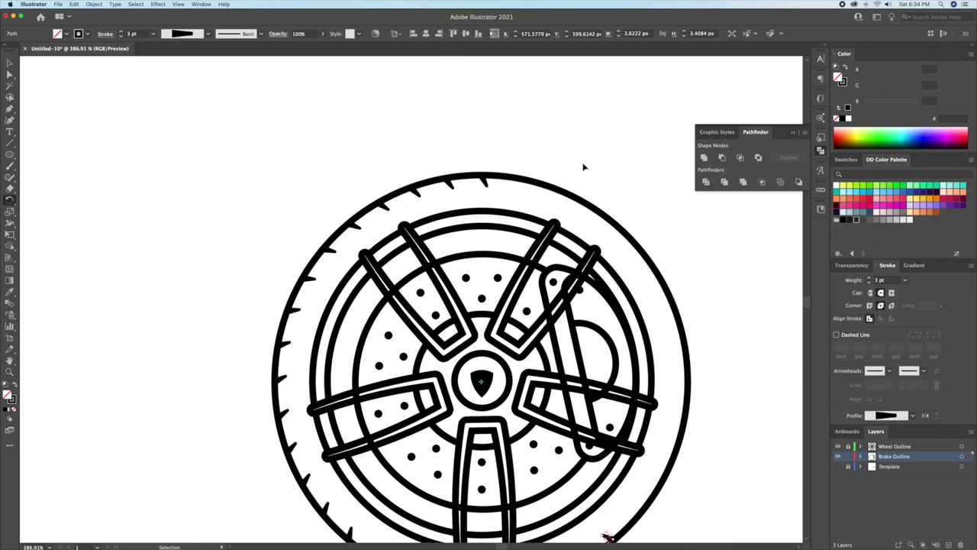
{"action": "key", "text": "v"}
{"action": "key", "text": "ctrl+0"}
{"action": "key", "text": "ctrl+a"}
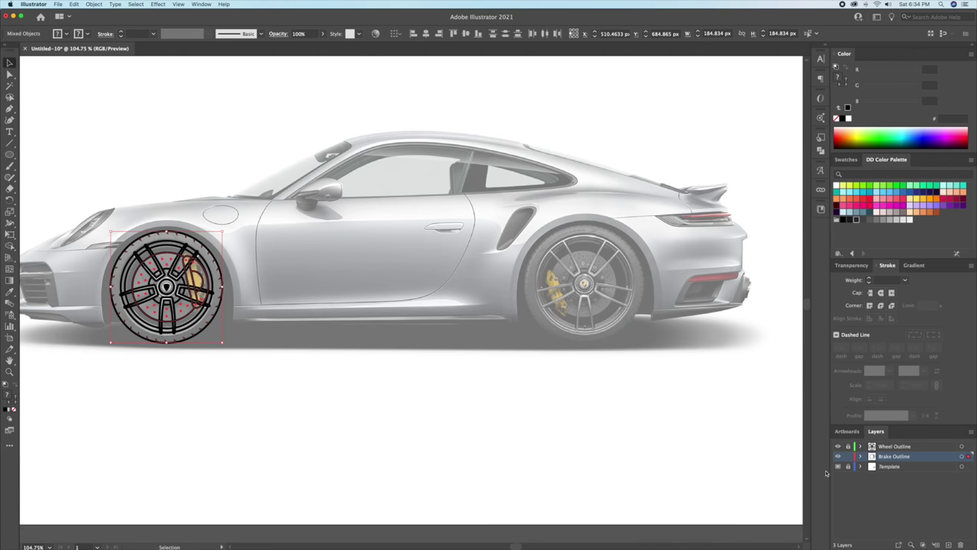
Step: Copy the front wheel onto the rear wheel, scaling and nudging it to fit
{"action": "left_click", "coordinate": [425, 302]}
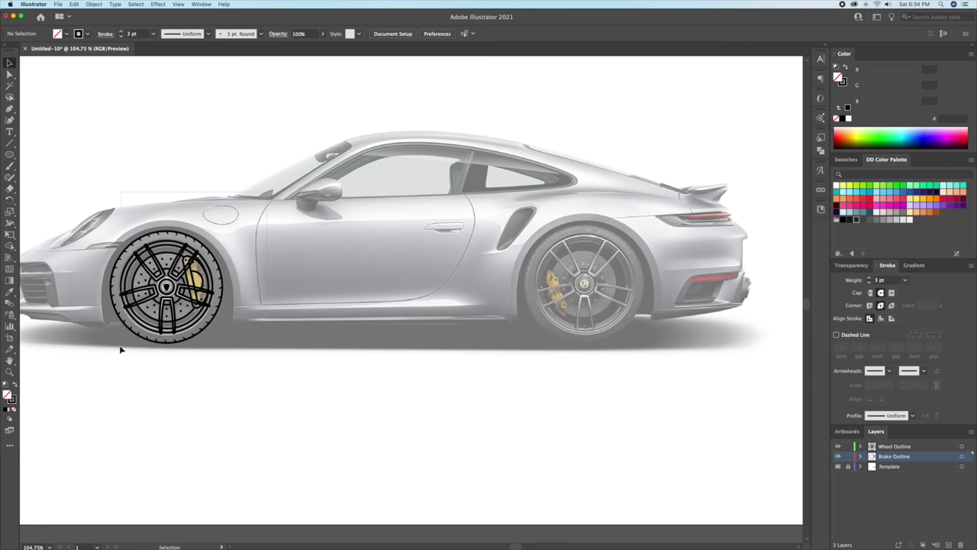
{"action": "left_click_drag", "start_coordinate": [204, 332], "coordinate": [628, 330]}
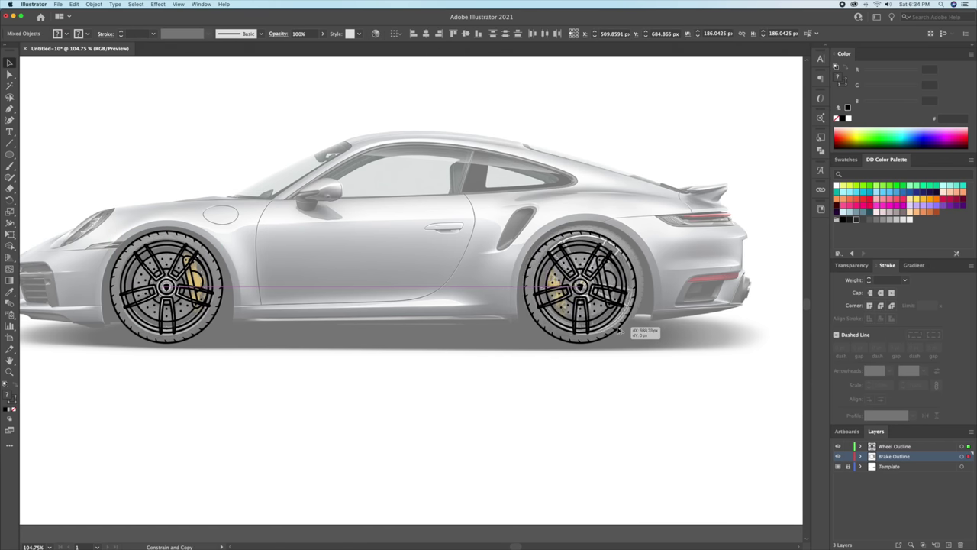
{"action": "left_click_drag", "start_coordinate": [629, 330], "coordinate": [618, 332]}
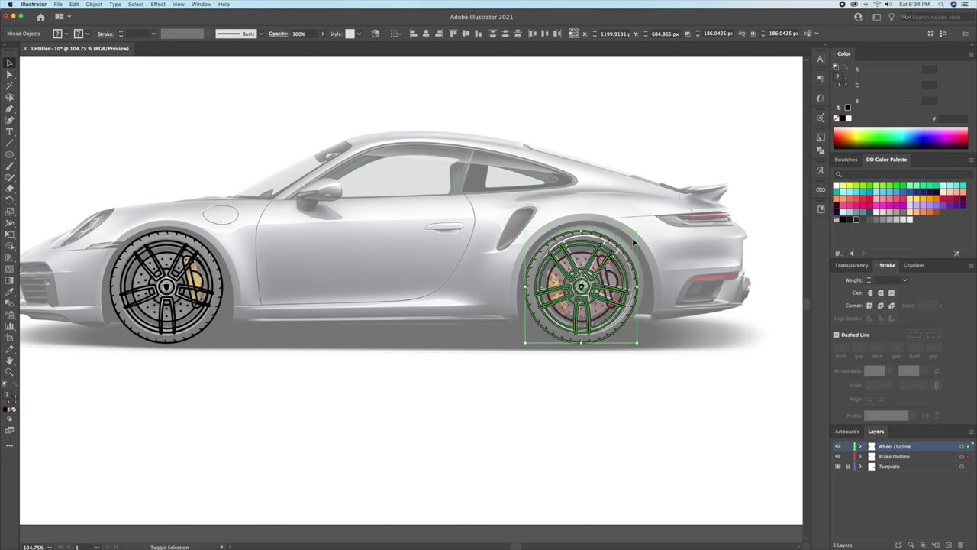
{"action": "left_click_drag", "start_coordinate": [638, 230], "coordinate": [648, 226]}
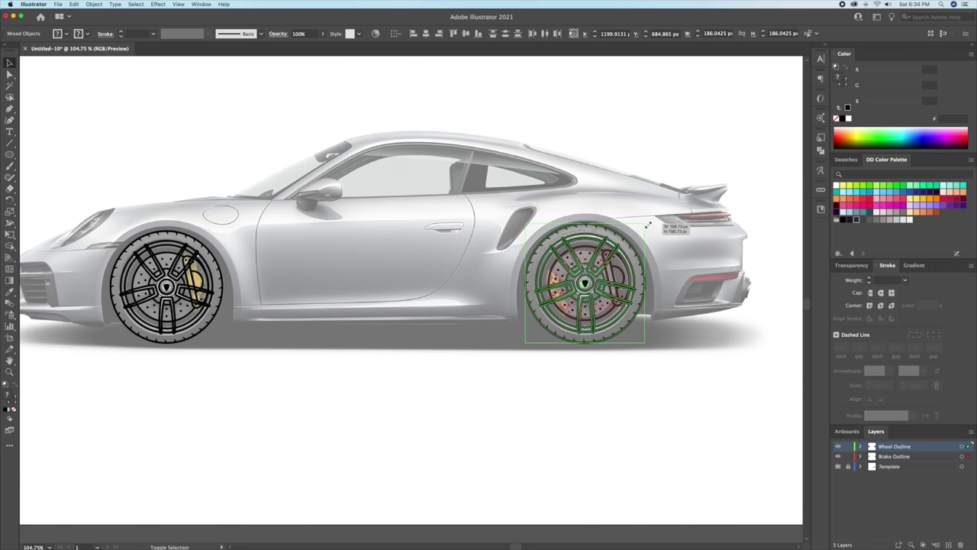
{"action": "key", "text": "Right"}
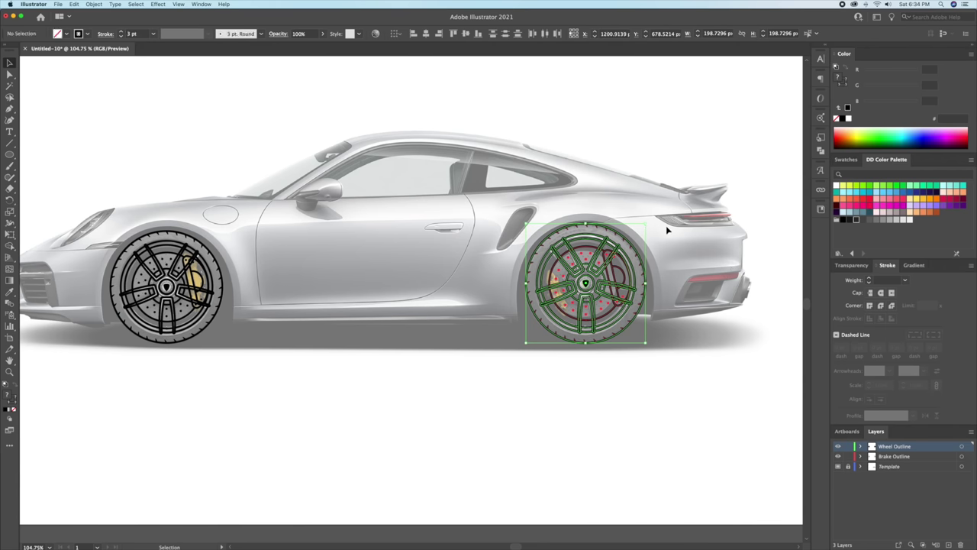
Step: Add a new layer named Car Outline
{"action": "left_click", "coordinate": [666, 225]}
{"action": "left_click", "coordinate": [947, 545]}
{"action": "double_click", "coordinate": [871, 448]}
{"action": "type", "text": "Car Outline"}
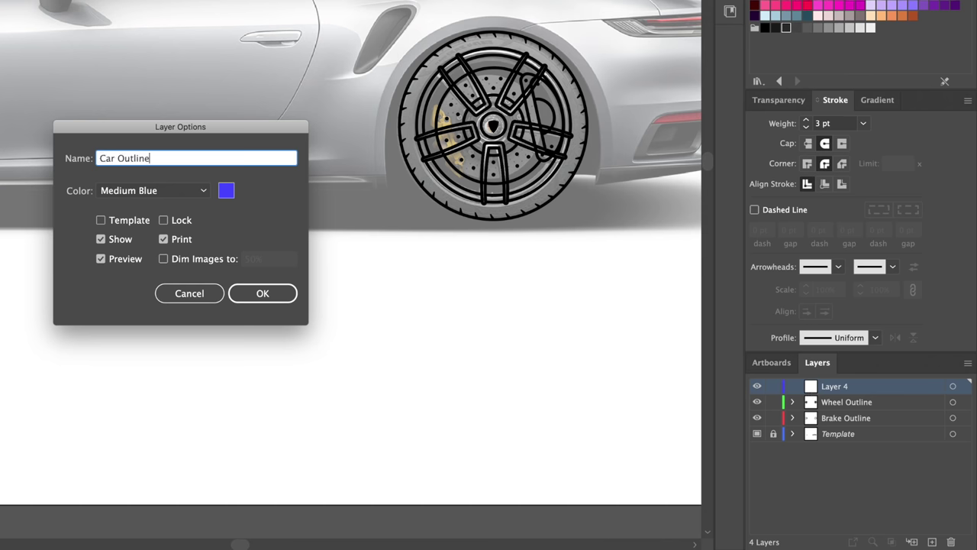
{"action": "key", "text": "Return"}
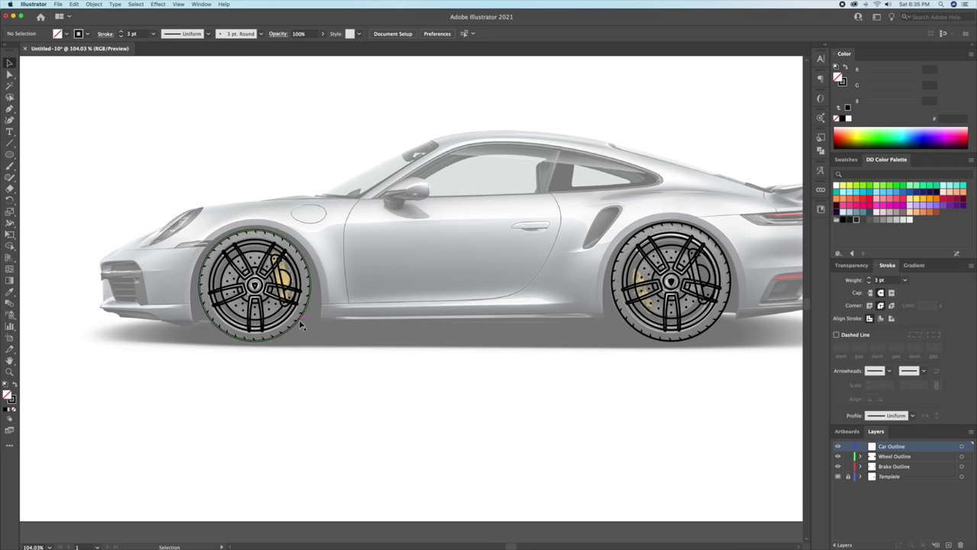
Step: Move the front wheel's outer circle into Car Outline and lock Wheel Outline and Brake Outline
{"action": "left_click", "coordinate": [301, 326]}
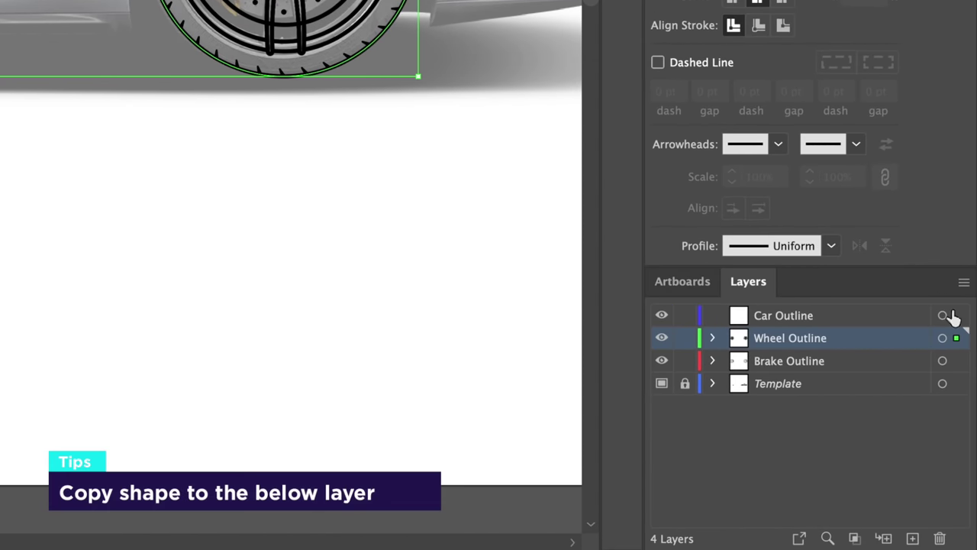
{"action": "left_click_drag", "start_coordinate": [960, 321], "coordinate": [957, 316]}
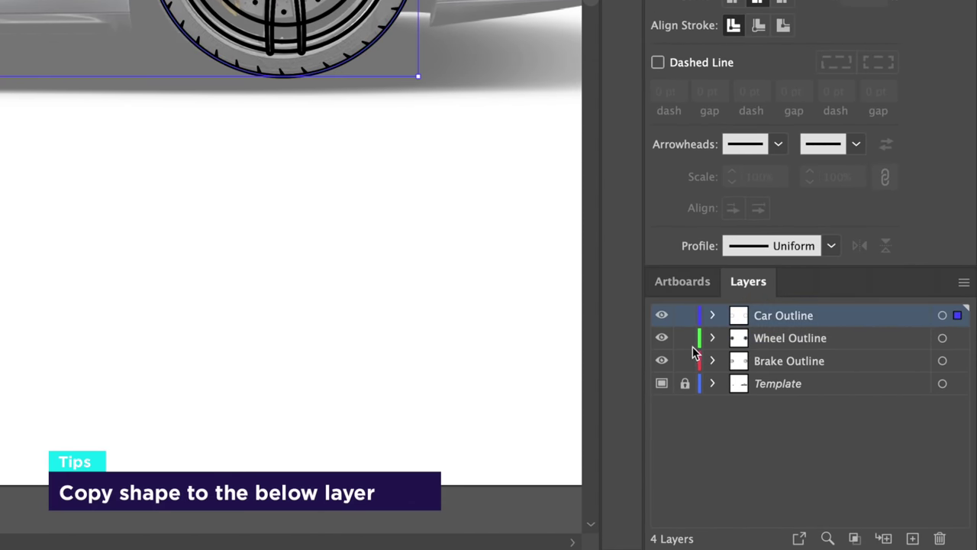
{"action": "left_click_drag", "start_coordinate": [687, 338], "coordinate": [686, 365]}
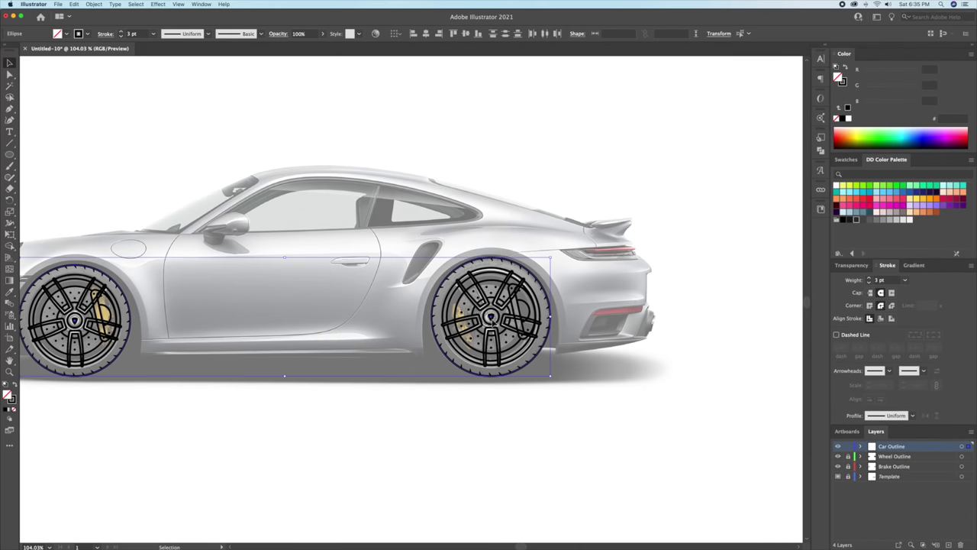
Step: Stretch the rear wheel's outer circle wider and downward to match the wheel arch
{"action": "mouse_move", "coordinate": [459, 245]}
{"action": "left_mouse_down"}
{"action": "mouse_move", "coordinate": [508, 273]}
{"action": "mouse_move", "coordinate": [507, 263]}
{"action": "left_mouse_up"}
{"action": "left_click", "coordinate": [509, 268]}
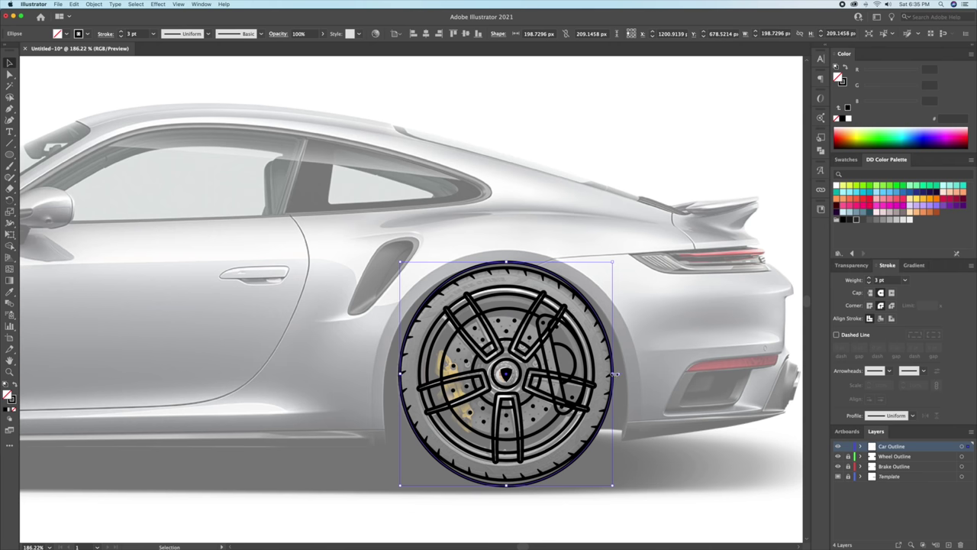
{"action": "left_click_drag", "start_coordinate": [615, 374], "coordinate": [624, 374]}
{"action": "scroll", "coordinate": [608, 399], "scroll_direction": "down", "scroll_amount": 5}
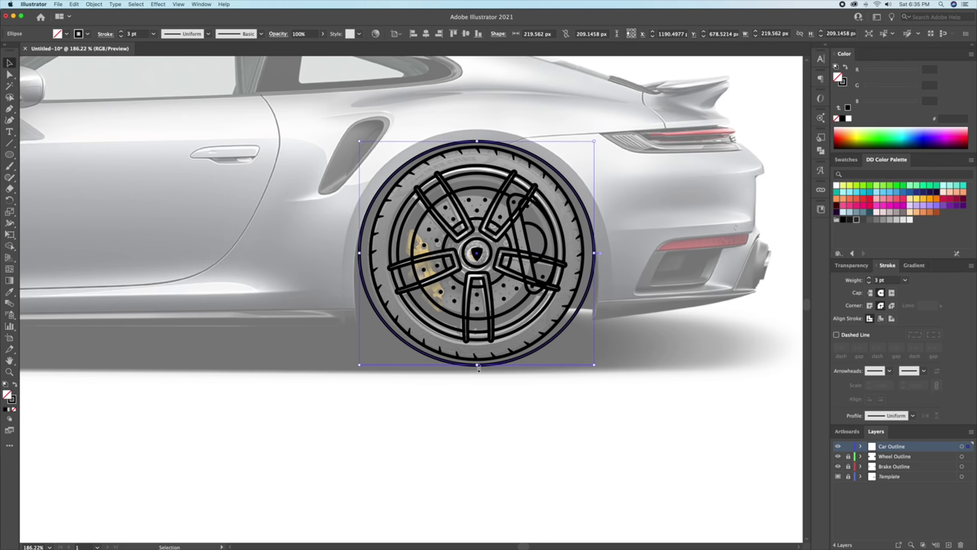
{"action": "left_click_drag", "start_coordinate": [477, 367], "coordinate": [478, 428]}
{"action": "left_click_drag", "start_coordinate": [594, 286], "coordinate": [603, 285]}
{"action": "left_click", "coordinate": [625, 338]}
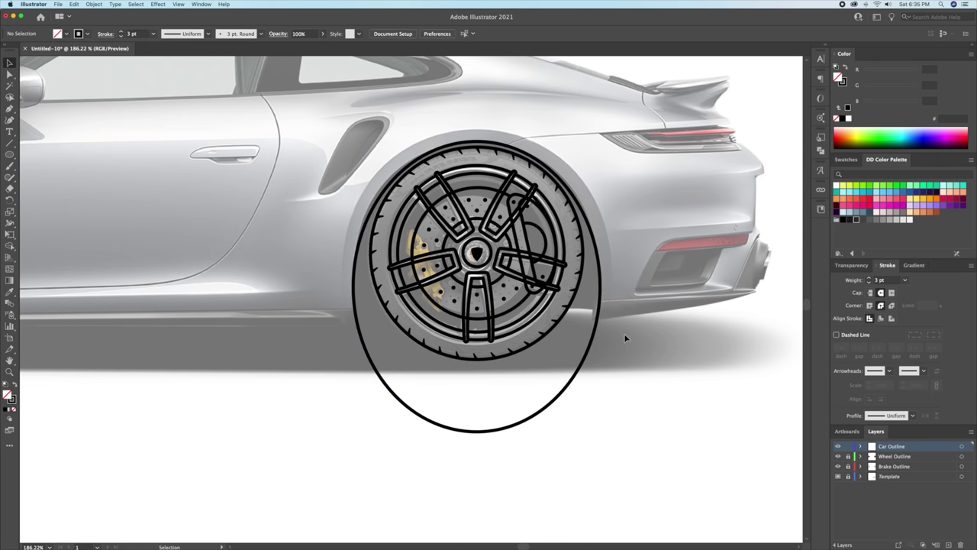
{"action": "scroll", "coordinate": [382, 161], "scroll_direction": "up", "scroll_amount": 3}
Step: Select the rear ellipse's top anchor, then select and zoom in on the front wheel's outer circle
{"action": "key", "text": "a"}
{"action": "left_click_drag", "start_coordinate": [430, 128], "coordinate": [687, 132]}
{"action": "key", "text": "v"}
{"action": "scroll", "coordinate": [659, 130], "scroll_direction": "down", "scroll_amount": 5}
{"action": "scroll", "coordinate": [457, 229], "scroll_direction": "left", "scroll_amount": 3}
{"action": "scroll", "coordinate": [329, 122], "scroll_direction": "up", "scroll_amount": 4}
{"action": "left_click", "coordinate": [334, 139]}
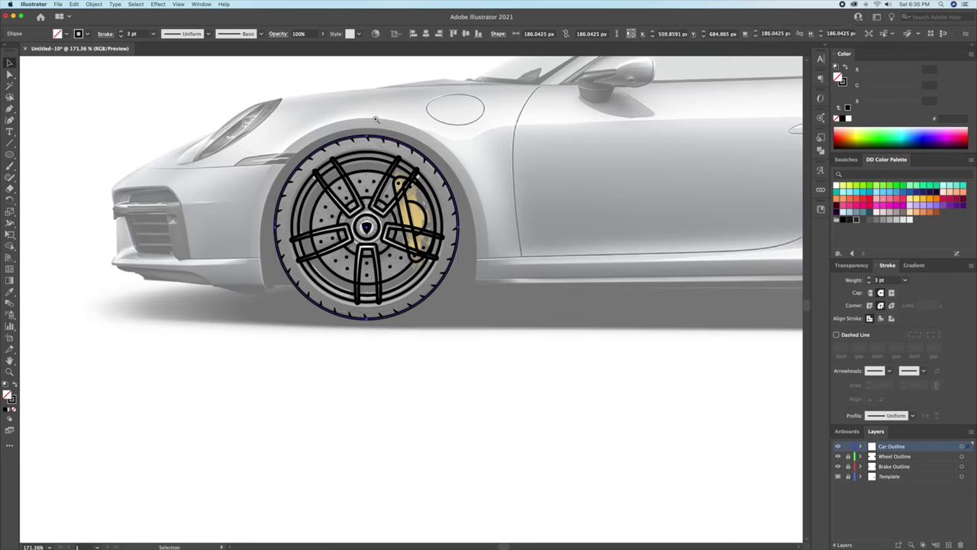
{"action": "key", "text": "z"}
{"action": "left_click_drag", "start_coordinate": [282, 167], "coordinate": [450, 367]}
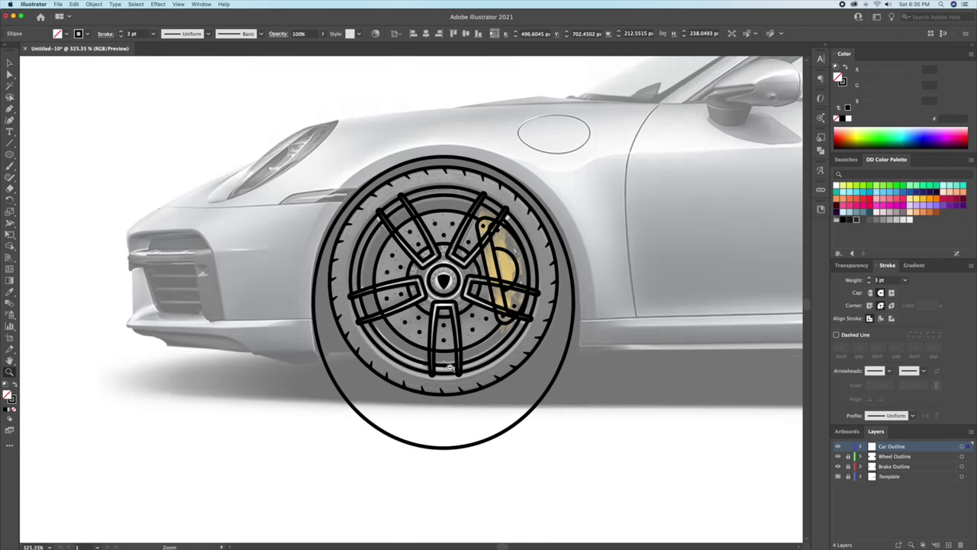
{"action": "scroll", "coordinate": [451, 367], "scroll_direction": "down", "scroll_amount": 3}
{"action": "scroll", "coordinate": [427, 267], "scroll_direction": "up", "scroll_amount": 2}
Step: Add anchors on the front ellipse and delete its bottom anchor to open the arch
{"action": "key", "text": "a"}
{"action": "left_click", "coordinate": [421, 133]}
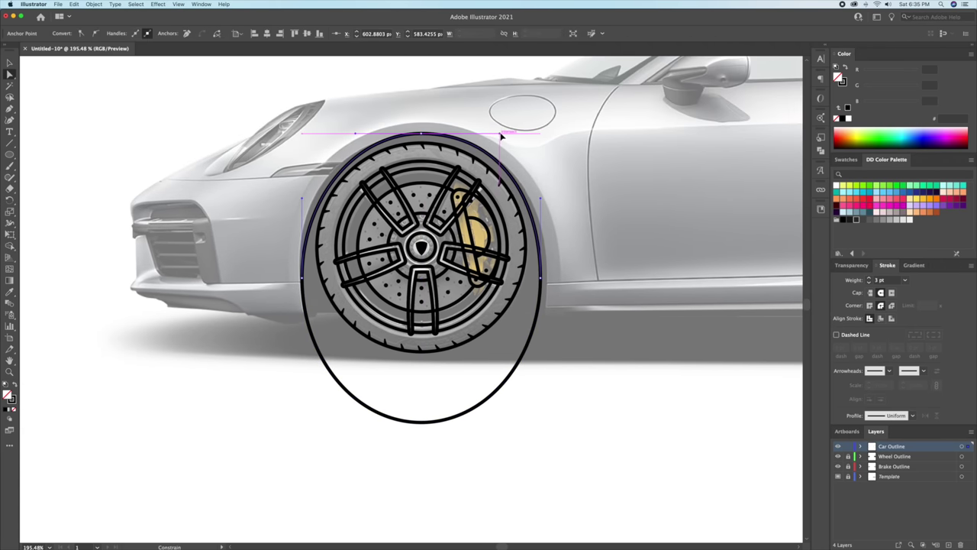
{"action": "key", "text": "v"}
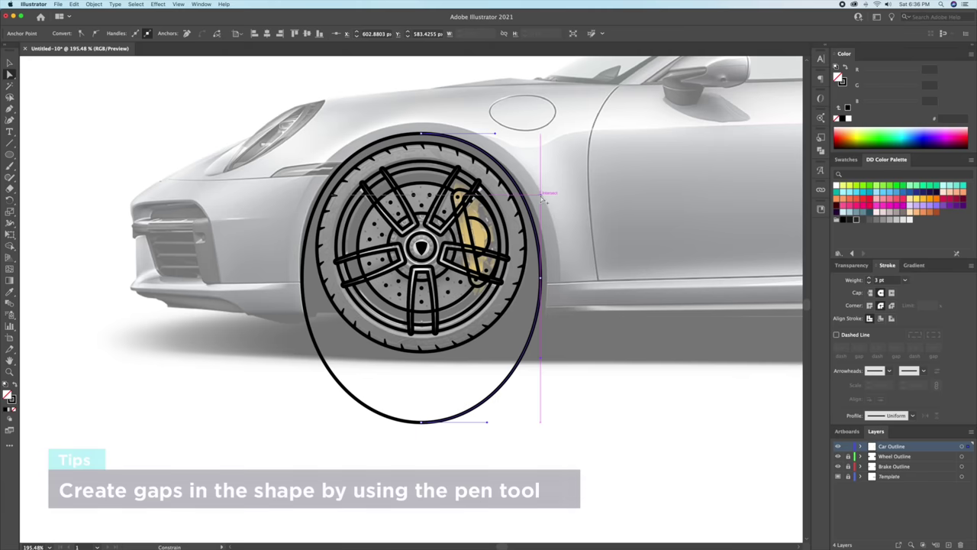
{"action": "key", "text": "p"}
{"action": "scroll", "coordinate": [351, 306], "scroll_direction": "up", "scroll_amount": 5}
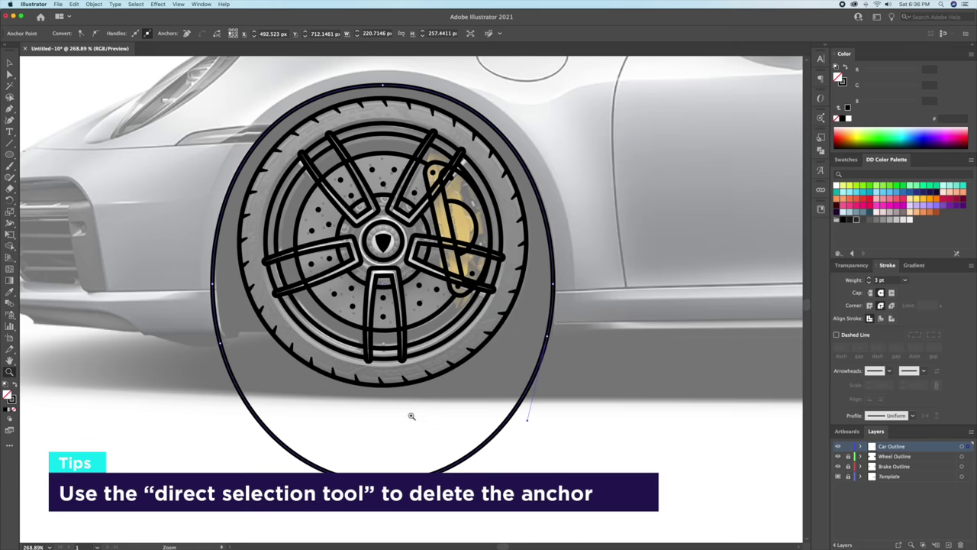
{"action": "key", "text": "p"}
{"action": "scroll", "coordinate": [564, 267], "scroll_direction": "up", "scroll_amount": 5}
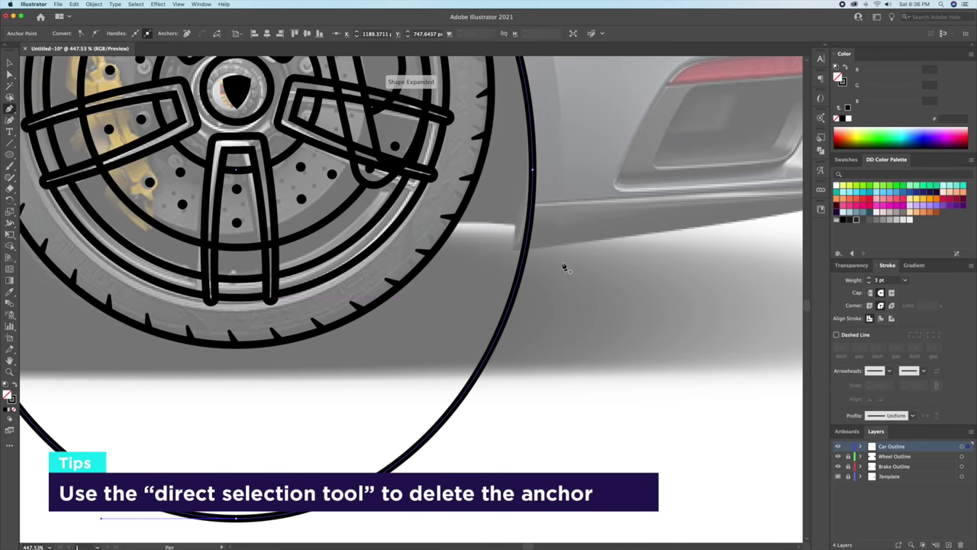
{"action": "key", "text": "Delete"}
{"action": "scroll", "coordinate": [585, 381], "scroll_direction": "down", "scroll_amount": 3}
{"action": "scroll", "coordinate": [409, 360], "scroll_direction": "down", "scroll_amount": 8}
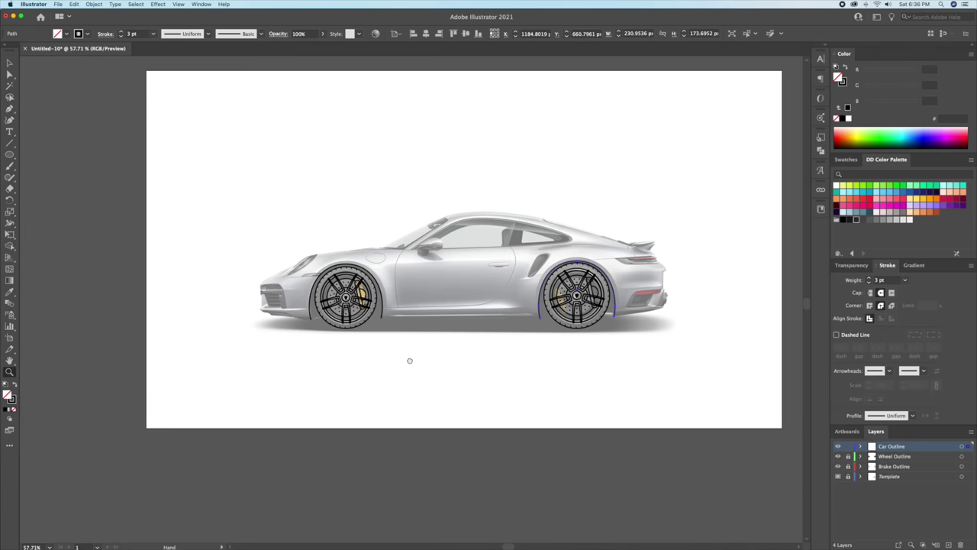
Step: Toggle the car template off and on to check outlines, then zoom in on the front bumper
{"action": "left_click", "coordinate": [837, 475]}
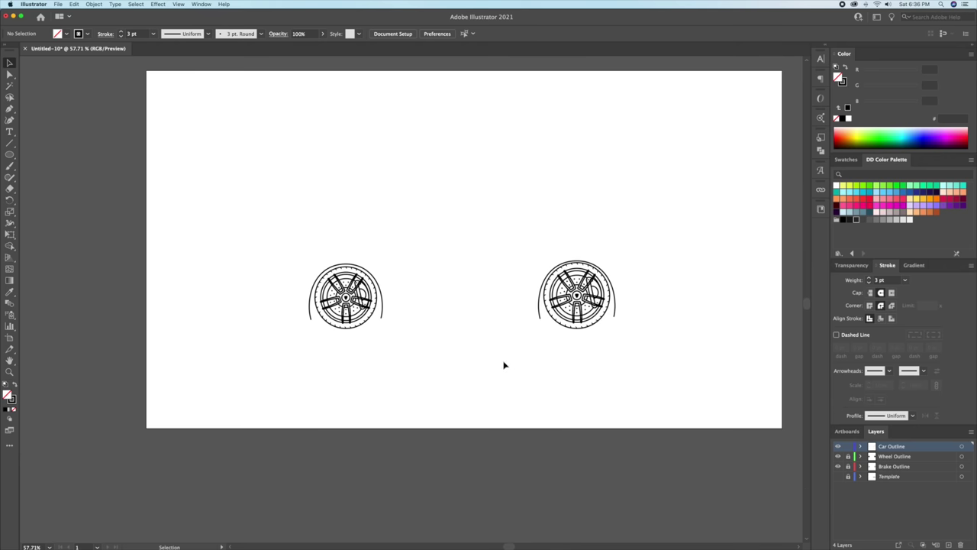
{"action": "left_click", "coordinate": [838, 476]}
{"action": "key", "text": "z"}
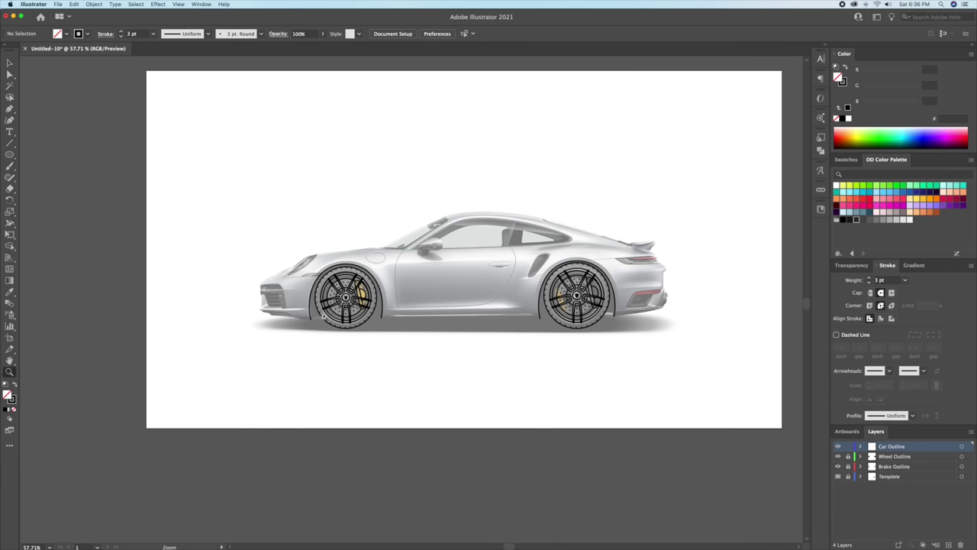
{"action": "left_click_drag", "start_coordinate": [301, 307], "coordinate": [429, 304]}
{"action": "left_click_drag", "start_coordinate": [288, 333], "coordinate": [359, 332]}
Step: Extend the front arch path into a bumper outline along its underside, front and top, with rounded corners
{"action": "key", "text": "p"}
{"action": "left_click", "coordinate": [544, 354]}
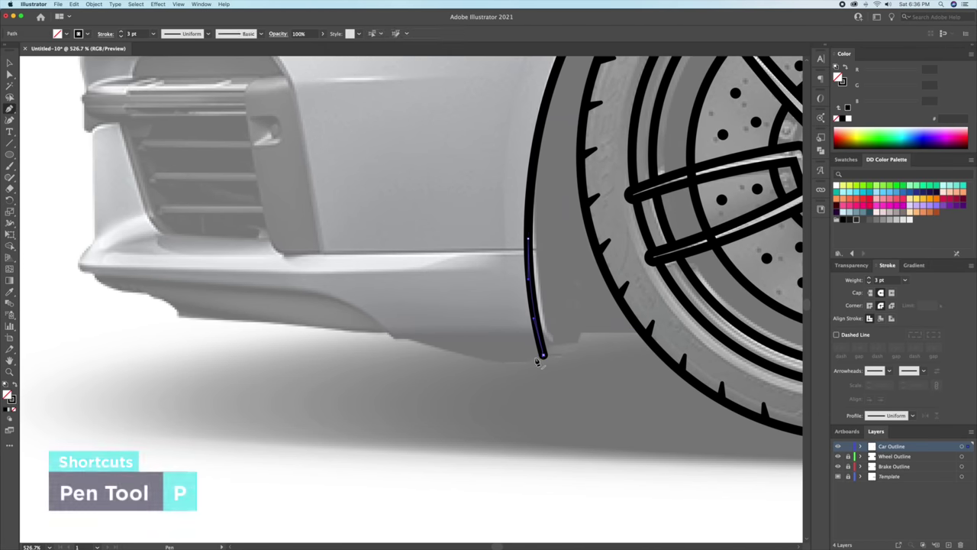
{"action": "left_click", "coordinate": [496, 354]}
{"action": "key", "text": "ctrl+z"}
{"action": "left_click", "coordinate": [305, 283]}
{"action": "left_click", "coordinate": [83, 283]}
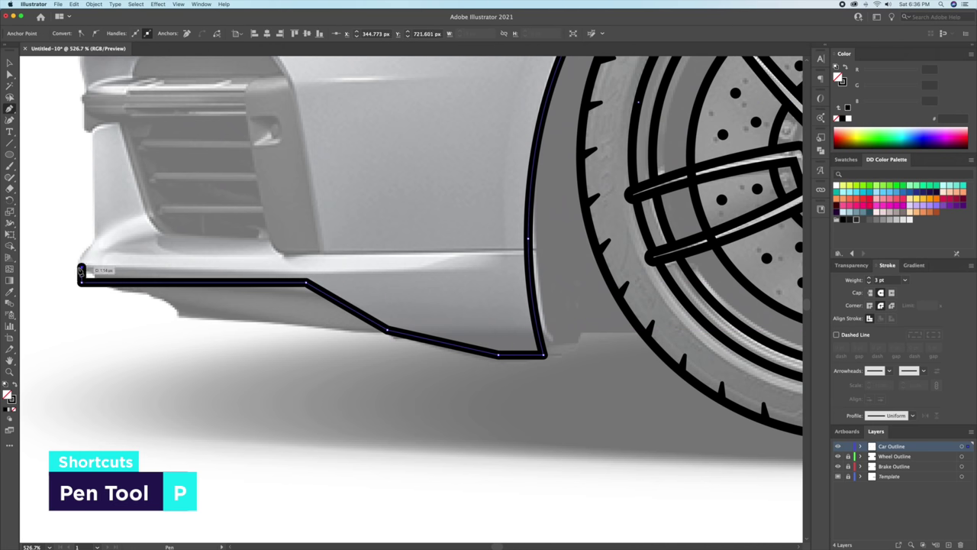
{"action": "left_click", "coordinate": [80, 269]}
{"action": "left_click", "coordinate": [408, 267]}
{"action": "key", "text": "a"}
{"action": "left_click_drag", "start_coordinate": [304, 290], "coordinate": [239, 397]}
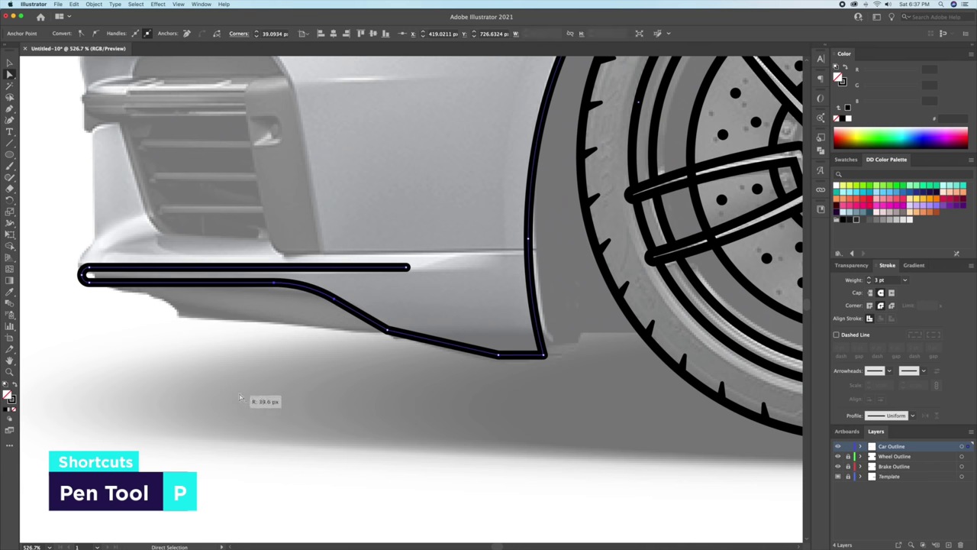
Step: Draw the front splitter path under the bumper with stepped points and a curved front stroke
{"action": "key", "text": "p"}
{"action": "scroll", "coordinate": [246, 310], "scroll_direction": "up", "scroll_amount": 3}
{"action": "left_click", "coordinate": [251, 293]}
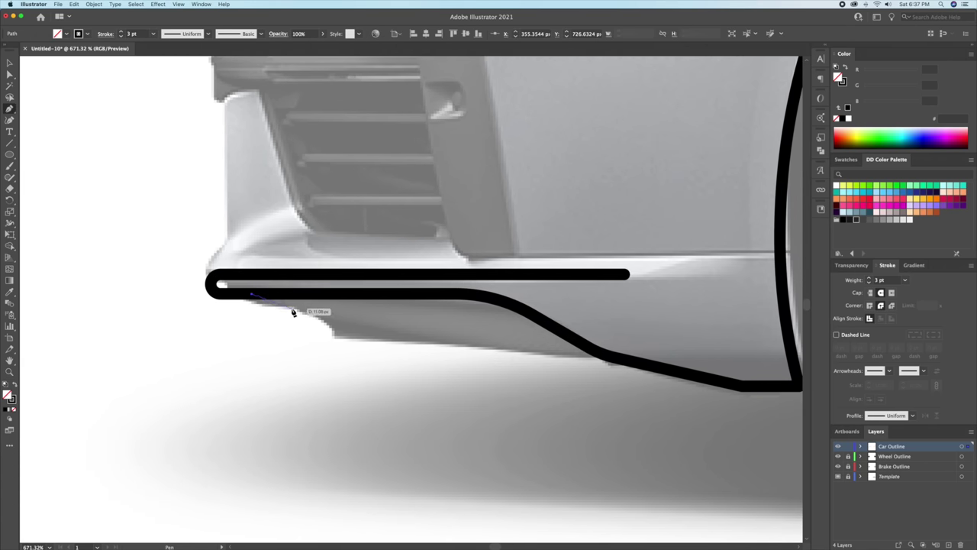
{"action": "left_click", "coordinate": [269, 307]}
{"action": "left_click", "coordinate": [316, 307]}
{"action": "left_click", "coordinate": [321, 313]}
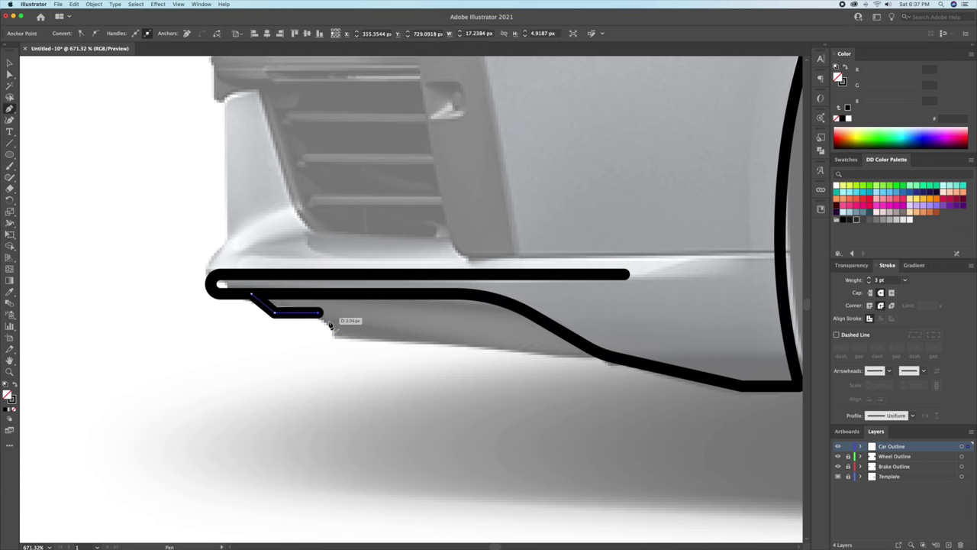
{"action": "left_click", "coordinate": [468, 345]}
{"action": "scroll", "coordinate": [258, 308], "scroll_direction": "up", "scroll_amount": 2}
{"action": "left_click_drag", "start_coordinate": [259, 307], "coordinate": [359, 294]}
{"action": "key", "text": "v"}
Step: Trace the bumper outline around the grille and round its sharp corners
{"action": "key", "text": "p"}
{"action": "left_click", "coordinate": [203, 339]}
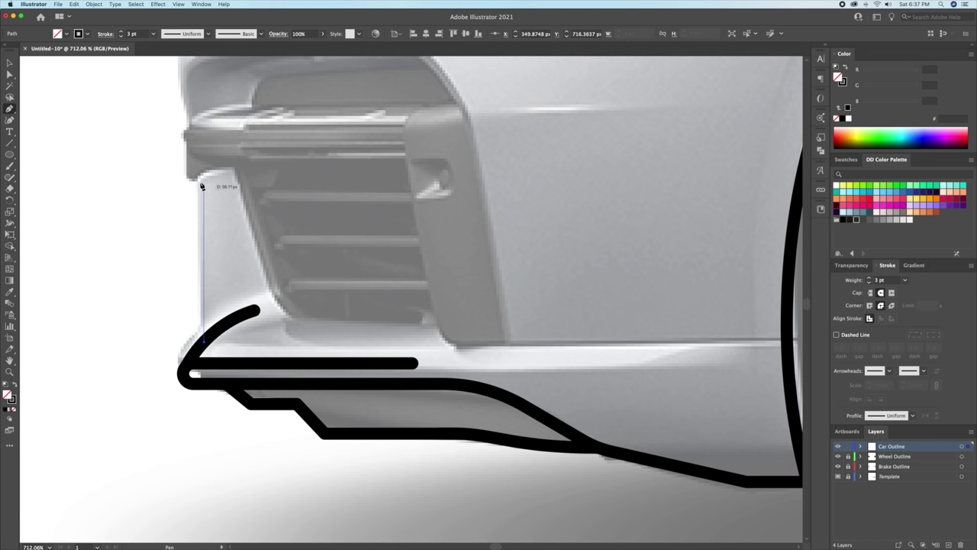
{"action": "left_click", "coordinate": [203, 175]}
{"action": "left_click", "coordinate": [290, 321]}
{"action": "left_click", "coordinate": [438, 324]}
{"action": "left_click", "coordinate": [456, 344]}
{"action": "scroll", "coordinate": [458, 320], "scroll_direction": "right", "scroll_amount": 5}
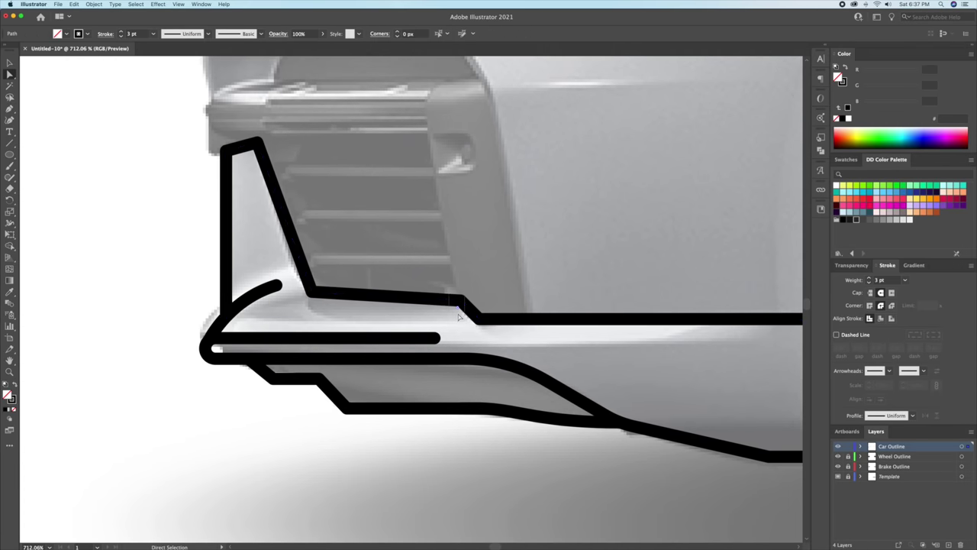
{"action": "left_click", "coordinate": [459, 316]}
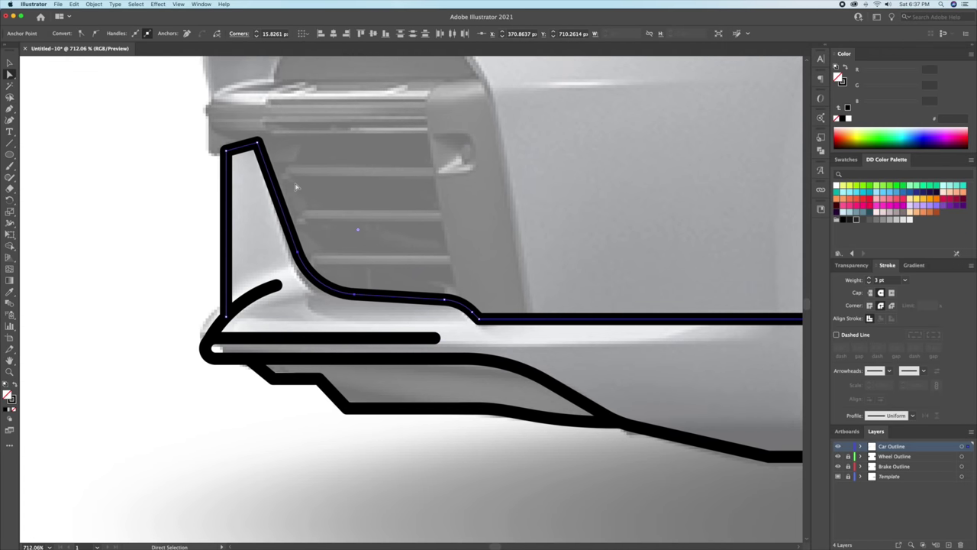
{"action": "left_click_drag", "start_coordinate": [253, 157], "coordinate": [248, 168]}
Step: Outline the grille opening's right edge and top, bending the hood curve to follow the body
{"action": "key", "text": "p"}
{"action": "left_click", "coordinate": [496, 387]}
{"action": "left_click", "coordinate": [468, 197]}
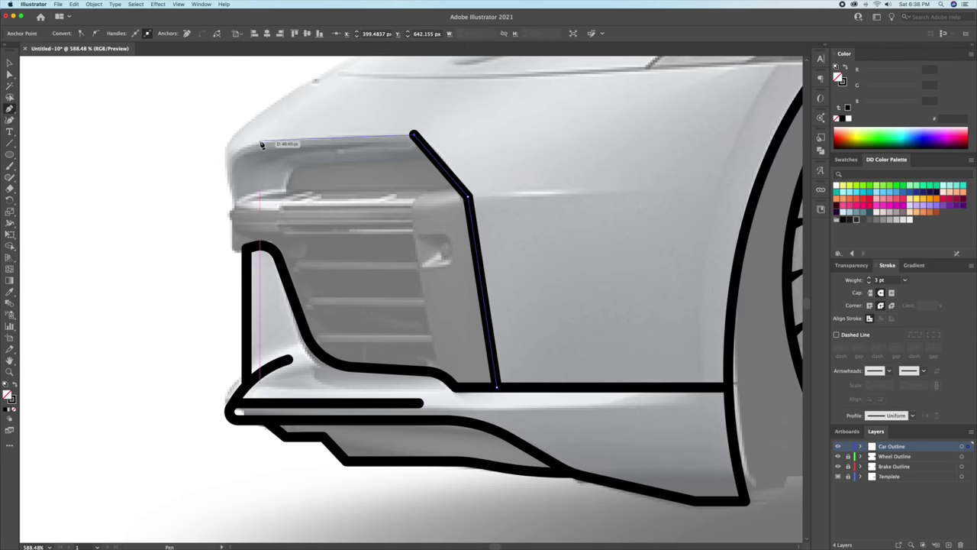
{"action": "left_click", "coordinate": [258, 139]}
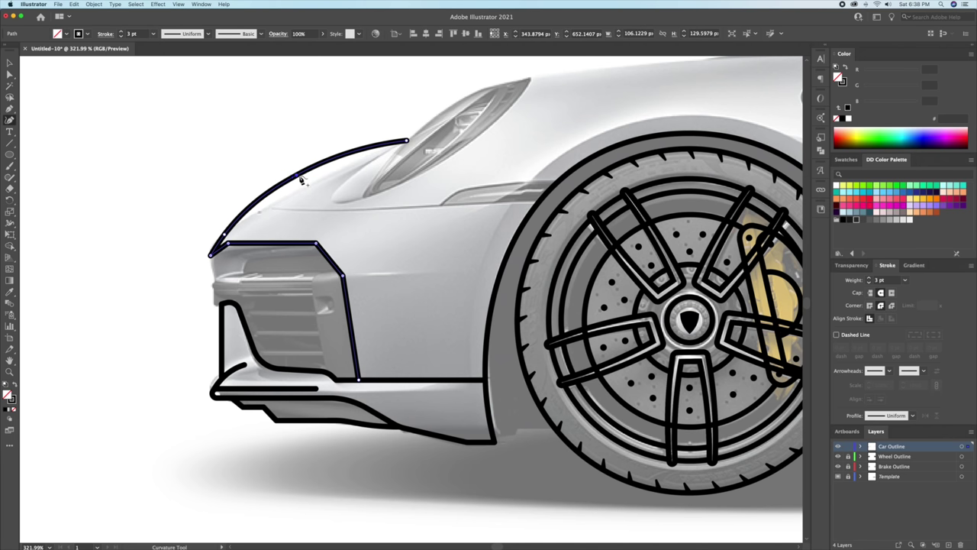
{"action": "left_click_drag", "start_coordinate": [302, 179], "coordinate": [308, 187]}
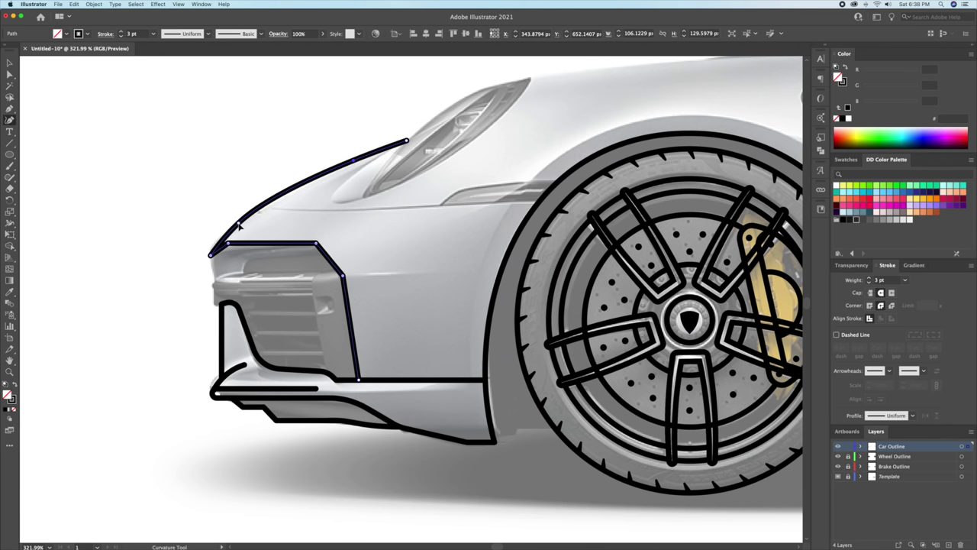
{"action": "scroll", "coordinate": [175, 267], "scroll_direction": "up", "scroll_amount": 3}
{"action": "key", "text": "v"}
Step: Round the inner grille piece's corners and draw three horizontal grille slats
{"action": "left_click_drag", "start_coordinate": [318, 310], "coordinate": [353, 271]}
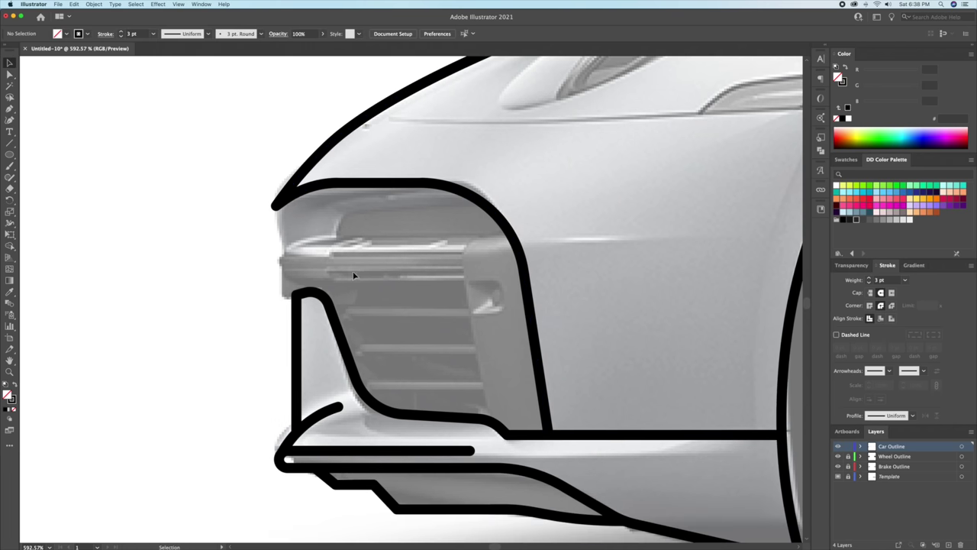
{"action": "key", "text": "a"}
{"action": "left_click", "coordinate": [460, 238]}
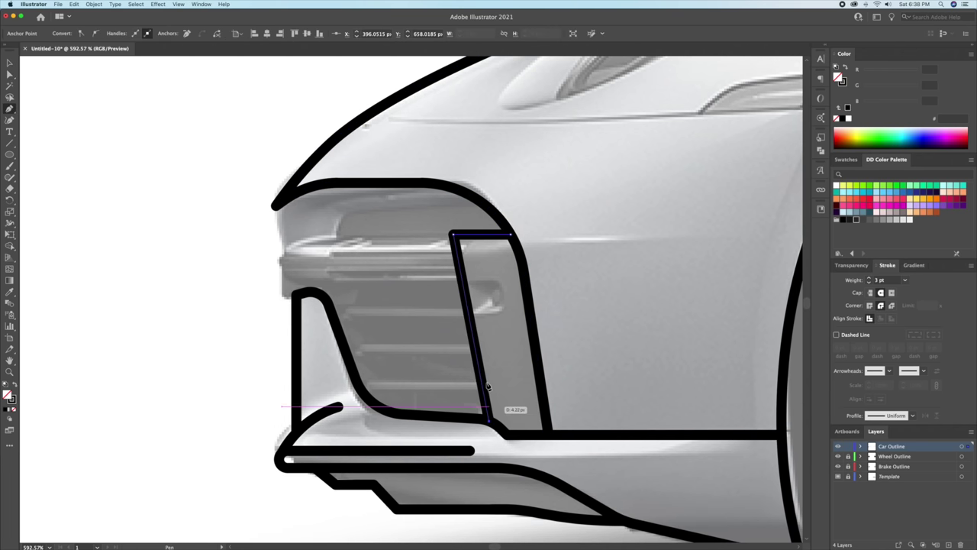
{"action": "key", "text": "v"}
{"action": "left_click", "coordinate": [565, 265]}
{"action": "left_click", "coordinate": [468, 310]}
{"action": "left_click", "coordinate": [356, 310]}
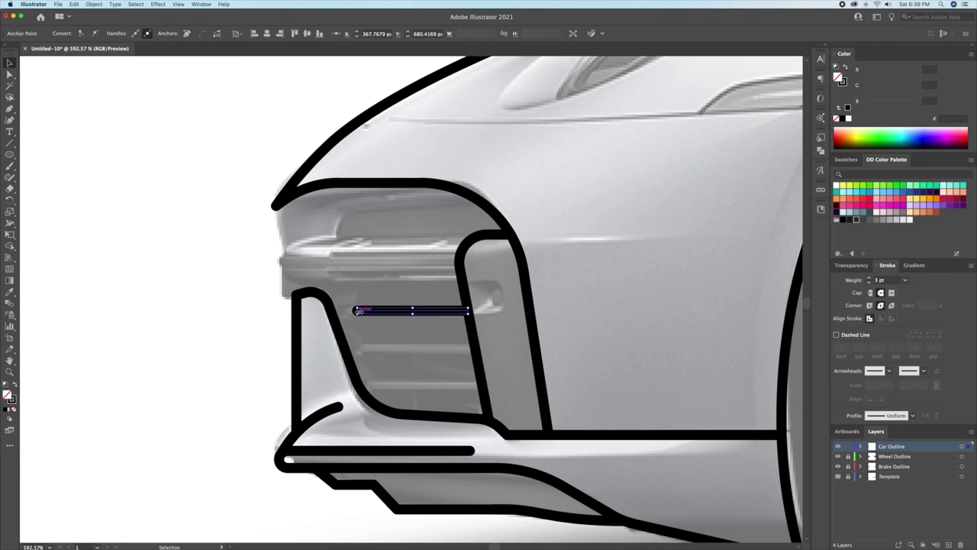
{"action": "left_click", "coordinate": [475, 349]}
{"action": "left_click", "coordinate": [374, 349]}
{"action": "left_click", "coordinate": [388, 386]}
Step: Outline the rectangular light strip above the grille and adjust its size
{"action": "key", "text": "ctrl+shift+a"}
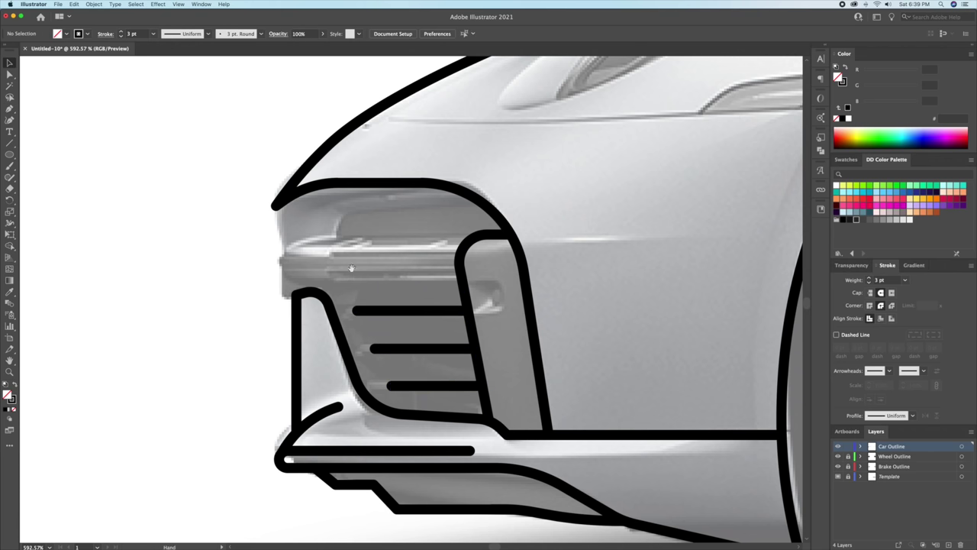
{"action": "scroll", "coordinate": [473, 221], "scroll_direction": "up", "scroll_amount": 1}
{"action": "left_click", "coordinate": [530, 209]}
{"action": "left_click", "coordinate": [342, 209]}
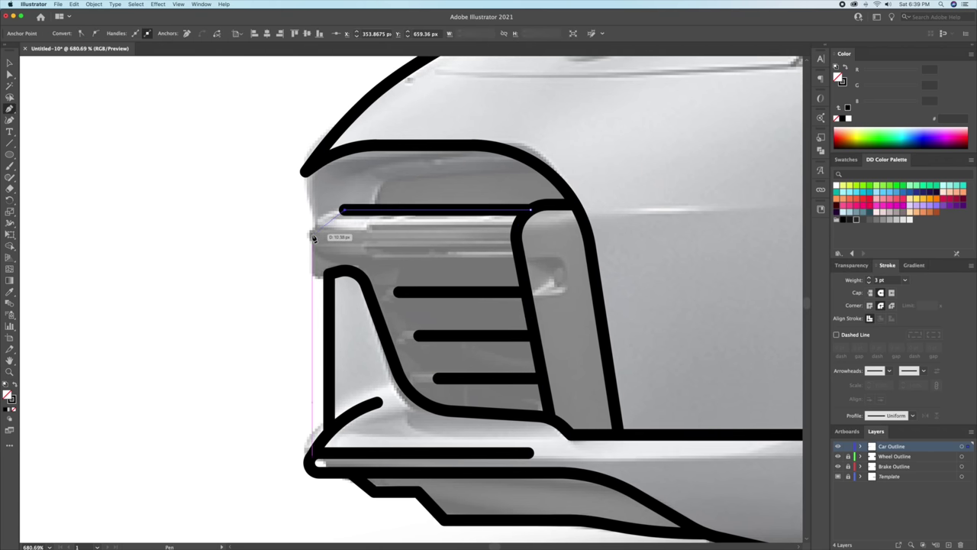
{"action": "left_click", "coordinate": [353, 261]}
{"action": "left_click", "coordinate": [530, 260]}
{"action": "left_click", "coordinate": [531, 209]}
{"action": "key", "text": "v"}
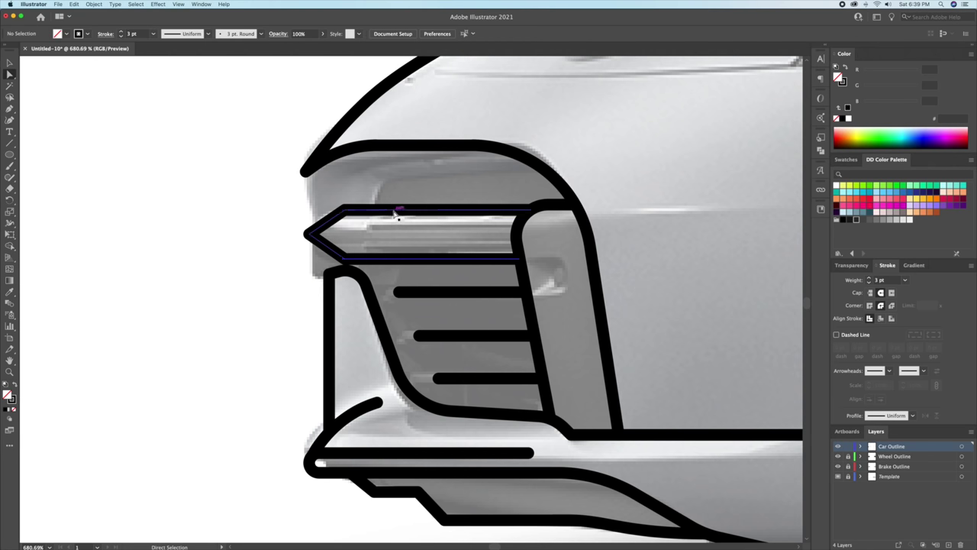
{"action": "left_click_drag", "start_coordinate": [419, 212], "coordinate": [419, 212]}
Step: Fit an ellipse over the headlight as its outline
{"action": "key", "text": "ctrl+shift+a"}
{"action": "key", "text": "p"}
{"action": "scroll", "coordinate": [198, 252], "scroll_direction": "up", "scroll_amount": 2}
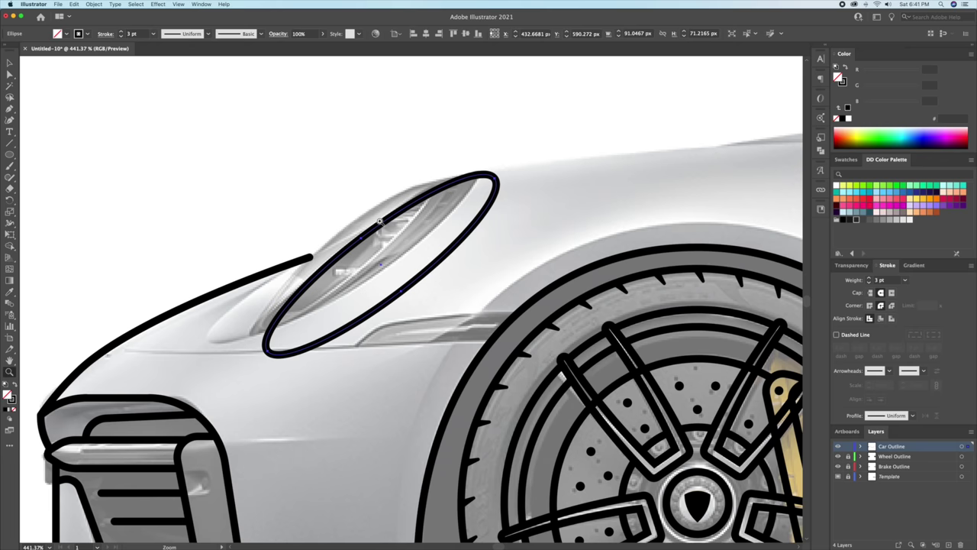
{"action": "left_click_drag", "start_coordinate": [392, 218], "coordinate": [510, 236]}
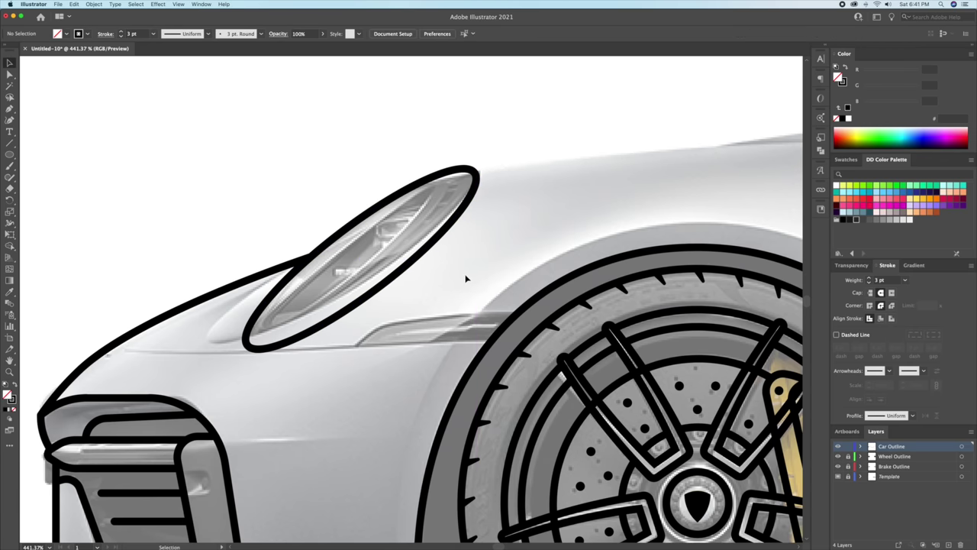
Step: Duplicate the headlight ellipse slightly upward and stretch the copy's lower-left end into an outer ring
{"action": "left_click_drag", "start_coordinate": [374, 282], "coordinate": [379, 258]}
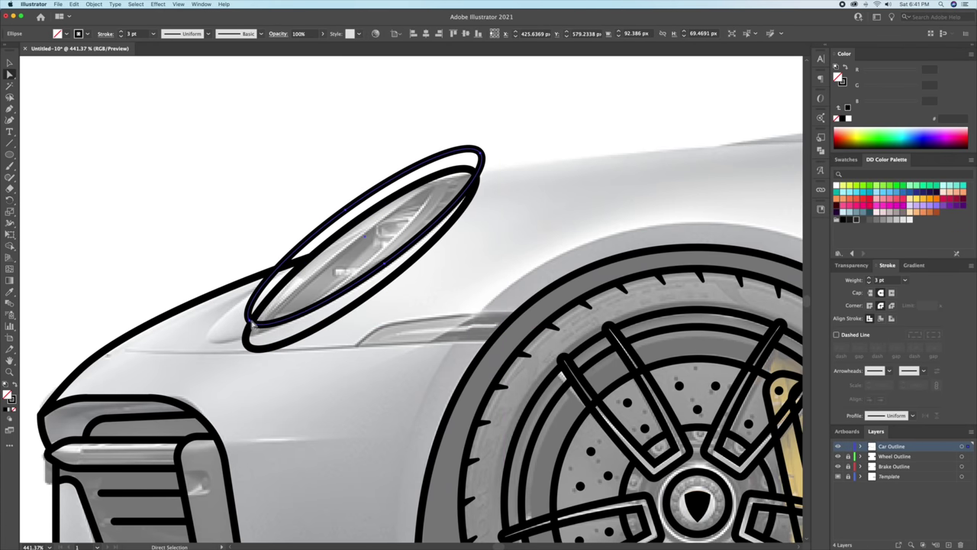
{"action": "key", "text": "a"}
{"action": "left_click_drag", "start_coordinate": [225, 339], "coordinate": [213, 344]}
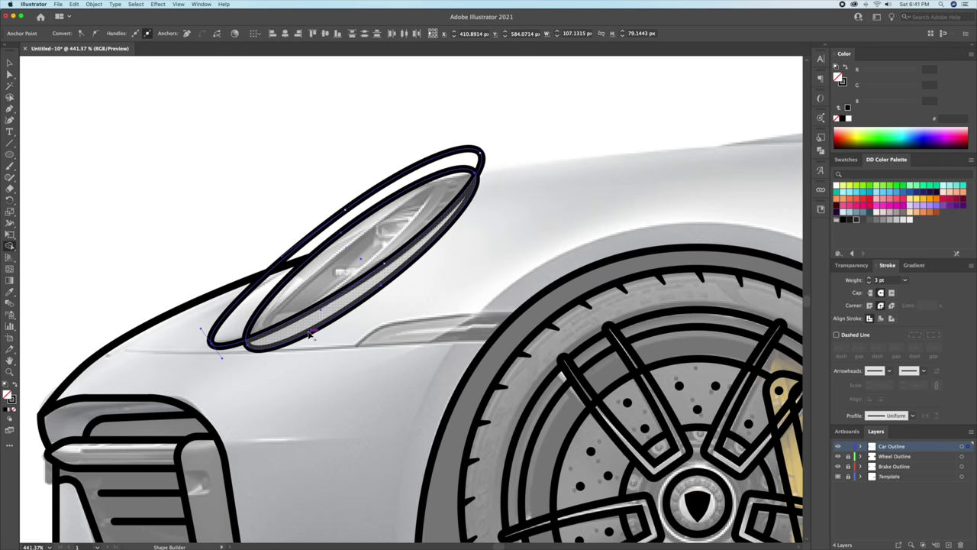
{"action": "key", "text": "v"}
{"action": "scroll", "coordinate": [232, 248], "scroll_direction": "up", "scroll_amount": 3}
{"action": "key", "text": "shift+m"}
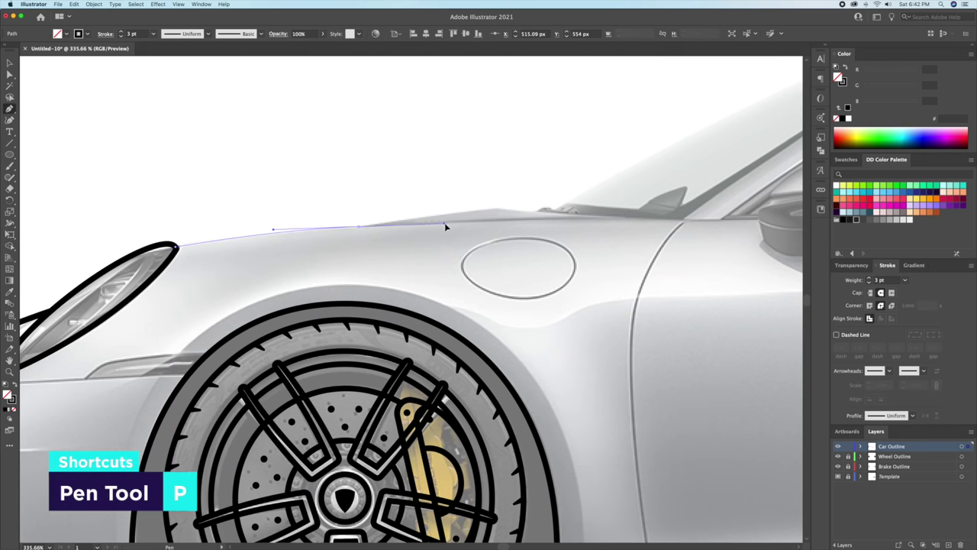
Step: Extend the hood line along the fender and trace the roofline back to the spoiler
{"action": "left_click", "coordinate": [456, 222]}
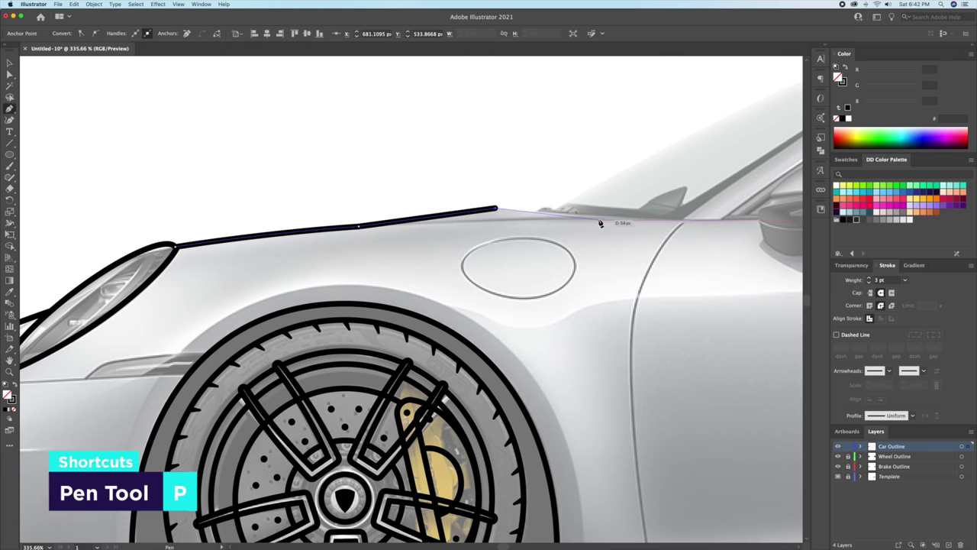
{"action": "left_click_drag", "start_coordinate": [604, 218], "coordinate": [461, 247]}
{"action": "key", "text": "ctrl+minus"}
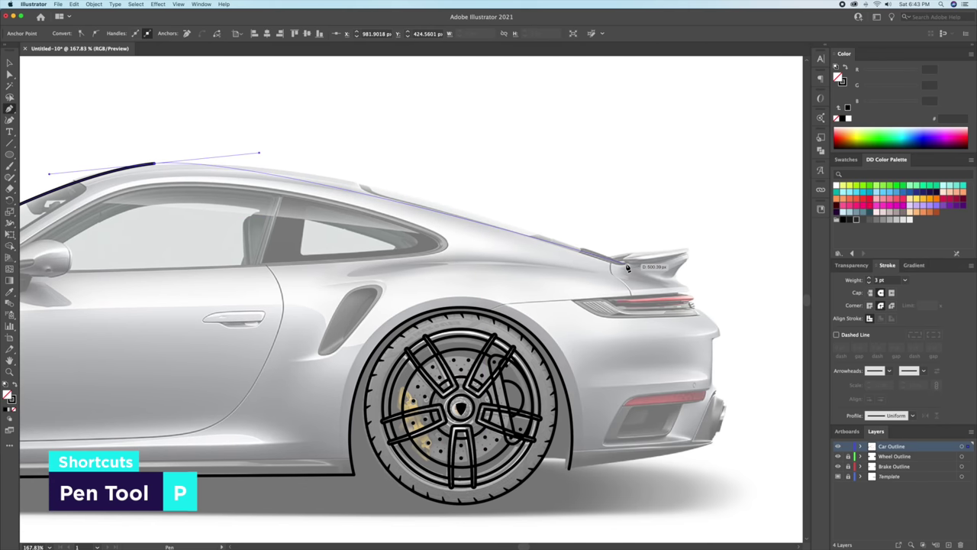
{"action": "left_click", "coordinate": [493, 217]}
{"action": "left_click", "coordinate": [628, 267]}
{"action": "scroll", "coordinate": [99, 264], "scroll_direction": "up", "scroll_amount": 1}
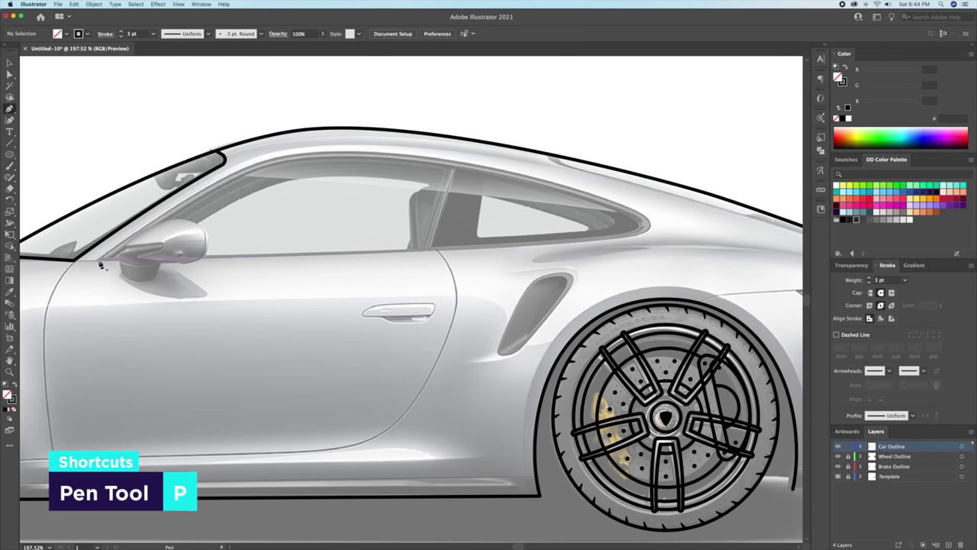
Step: Outline the side window with a curved top edge
{"action": "left_click", "coordinate": [649, 223]}
{"action": "left_click_drag", "start_coordinate": [403, 154], "coordinate": [320, 151]}
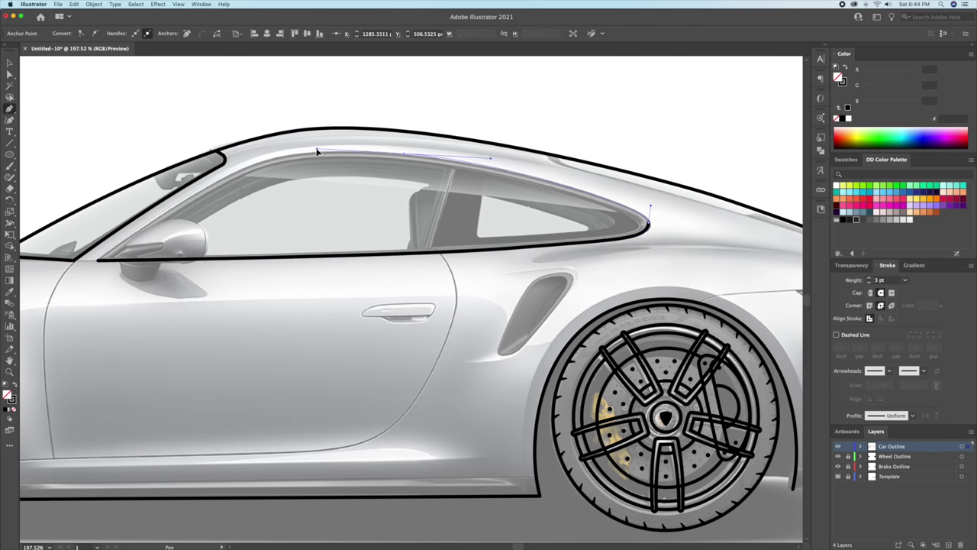
{"action": "left_click", "coordinate": [232, 164]}
{"action": "left_click", "coordinate": [97, 260]}
{"action": "key", "text": "ctrl+shift+a"}
{"action": "scroll", "coordinate": [125, 397], "scroll_direction": "up", "scroll_amount": 1}
Step: Draw the sill line with a smooth curve toward the rear wheel and run the door line up to the window
{"action": "left_click", "coordinate": [104, 392]}
{"action": "left_click", "coordinate": [655, 382]}
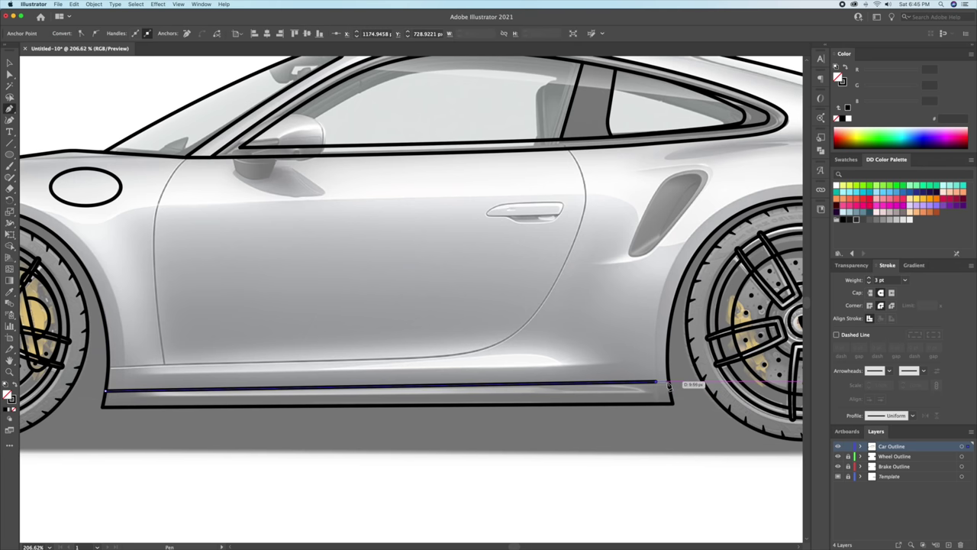
{"action": "key", "text": "ctrl+z"}
{"action": "scroll", "coordinate": [600, 367], "scroll_direction": "down", "scroll_amount": 1}
{"action": "left_click_drag", "start_coordinate": [519, 371], "coordinate": [623, 365]}
{"action": "left_click", "coordinate": [643, 226]}
{"action": "left_click", "coordinate": [631, 195]}
{"action": "left_click", "coordinate": [600, 214], "text": "ctrl"}
{"action": "key", "text": "v"}
Step: Draw the door's front edge from the window down to the sill
{"action": "key", "text": "p"}
{"action": "left_click", "coordinate": [293, 197]}
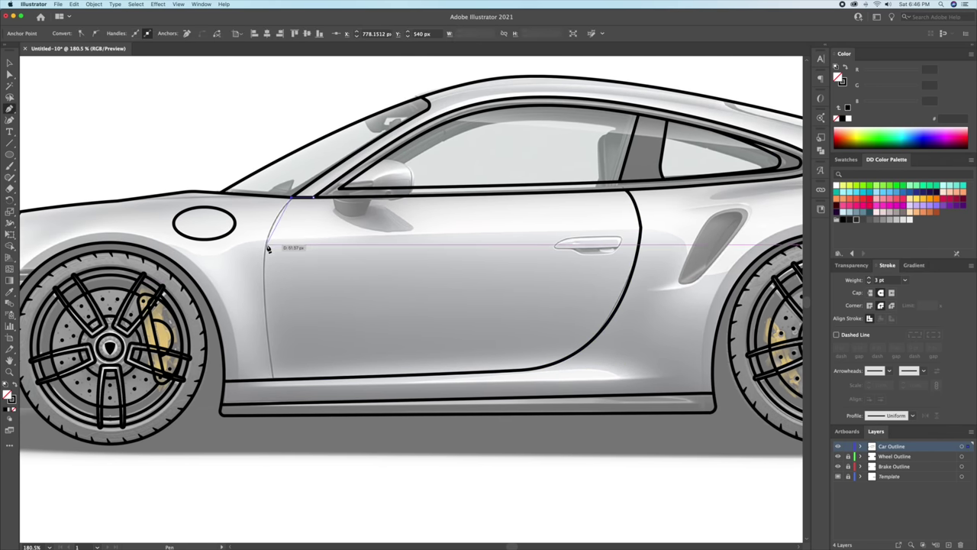
{"action": "left_click", "coordinate": [274, 383]}
{"action": "scroll", "coordinate": [700, 238], "scroll_direction": "up", "scroll_amount": 5}
Step: Round the door handle's right end using live corners
{"action": "key", "text": "a"}
{"action": "left_click", "coordinate": [502, 253]}
{"action": "left_click_drag", "start_coordinate": [502, 252], "coordinate": [462, 244]}
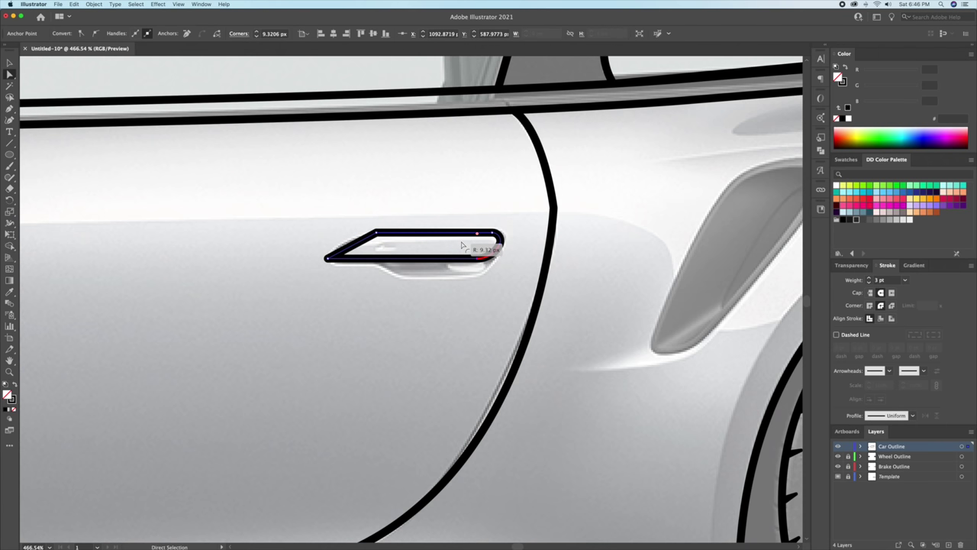
{"action": "left_click_drag", "start_coordinate": [419, 295], "coordinate": [446, 279]}
{"action": "key", "text": "v"}
{"action": "left_click", "coordinate": [390, 310]}
Step: Draw the recess curve under the handle and close the side air intake outline
{"action": "left_click", "coordinate": [362, 259]}
{"action": "left_click", "coordinate": [481, 259]}
{"action": "key", "text": "v"}
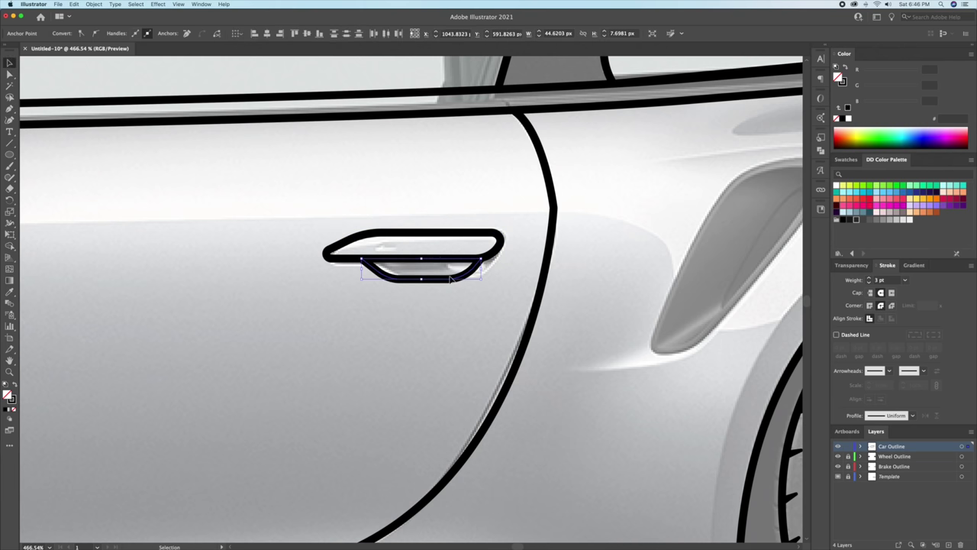
{"action": "left_click", "coordinate": [344, 367]}
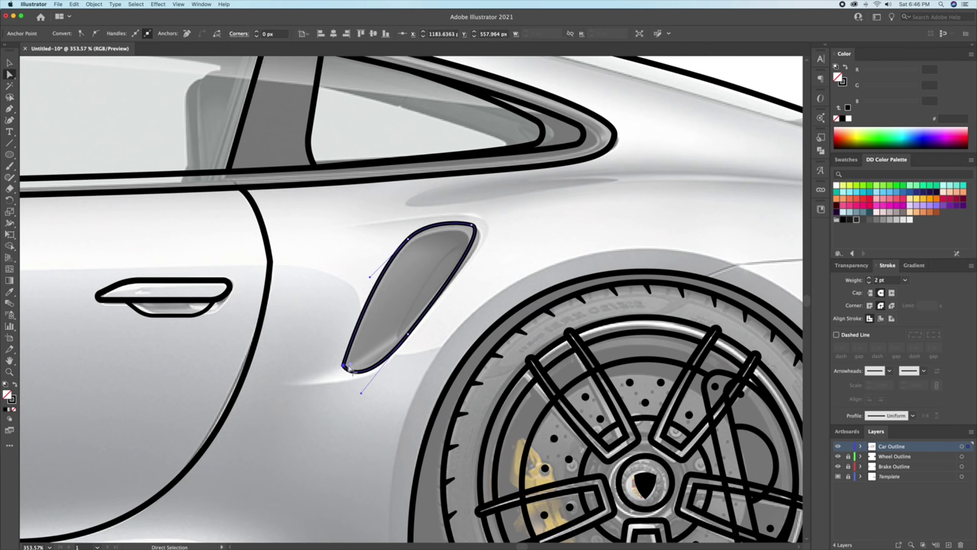
{"action": "key", "text": "v"}
{"action": "left_click", "coordinate": [439, 243]}
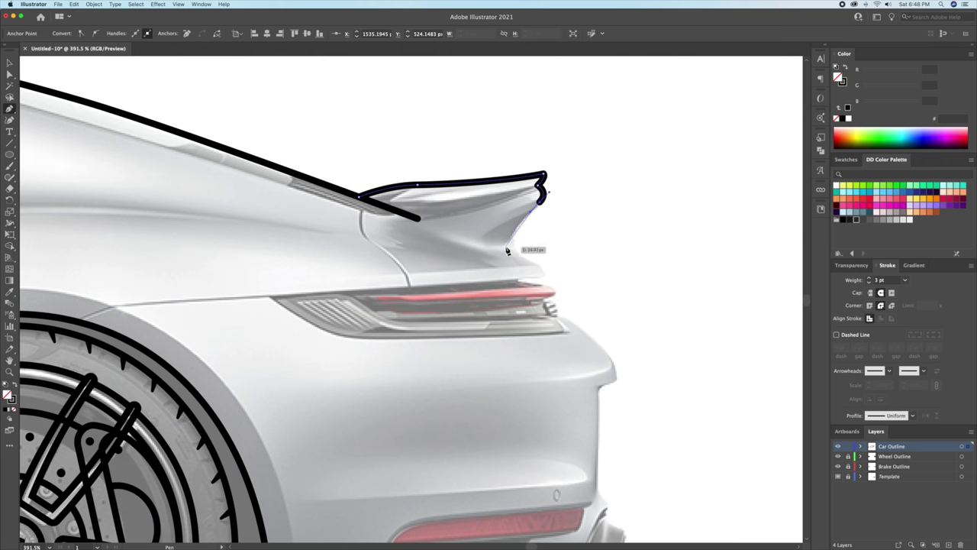
Step: Finish the spoiler with a detail line, then trace the taillight's lower edge and rear bumper side
{"action": "key", "text": "Escape"}
{"action": "left_click", "coordinate": [517, 252]}
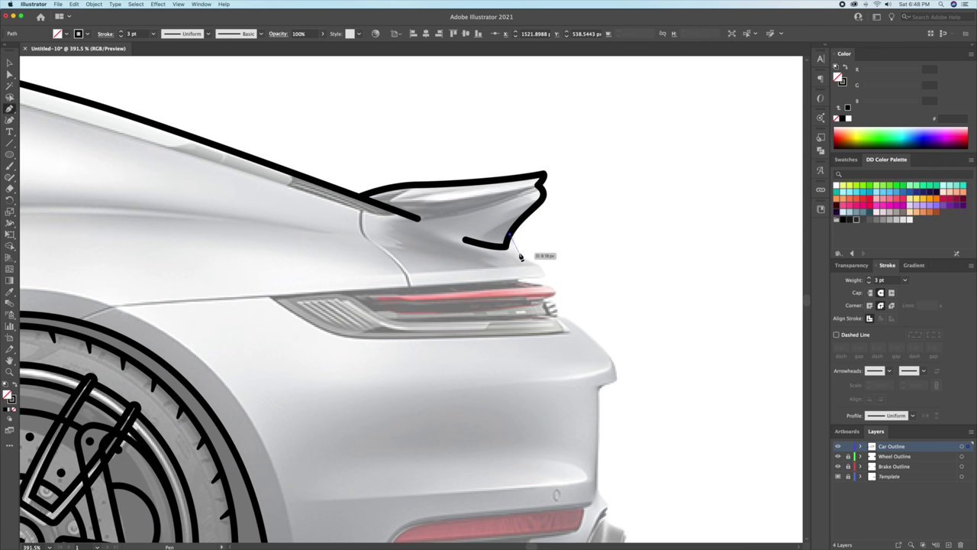
{"action": "left_click", "coordinate": [115, 308]}
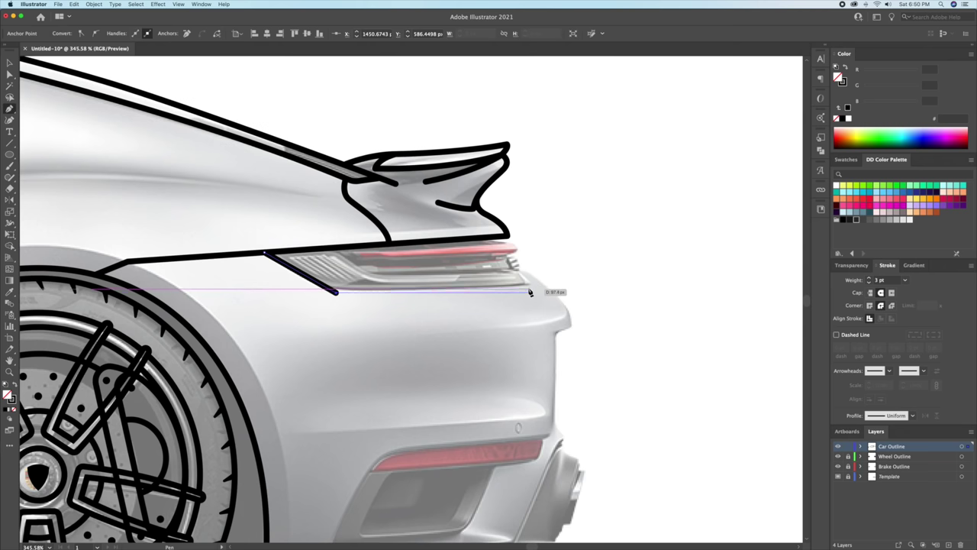
{"action": "left_click", "coordinate": [535, 289]}
{"action": "left_click_drag", "start_coordinate": [572, 336], "coordinate": [574, 359]}
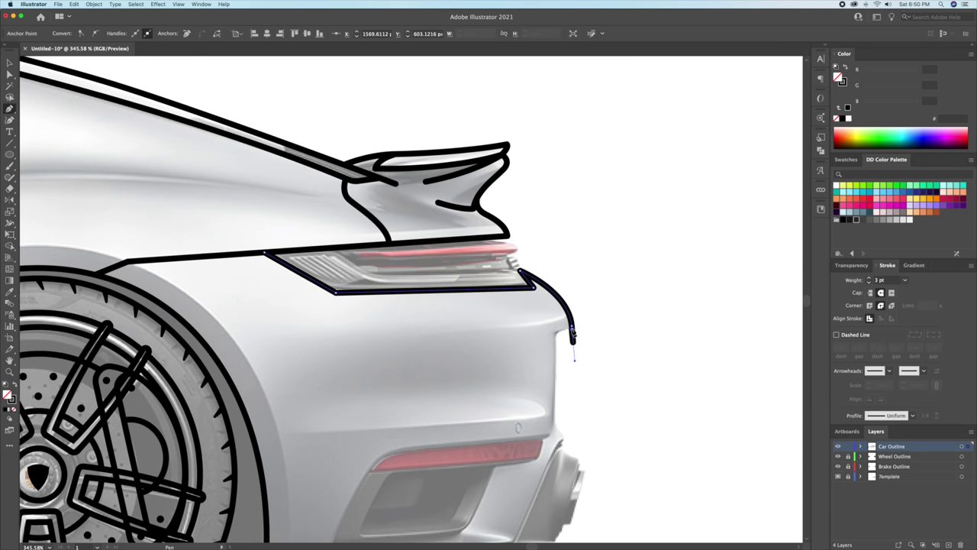
{"action": "scroll", "coordinate": [556, 346], "scroll_direction": "down", "scroll_amount": 5}
{"action": "left_click", "coordinate": [540, 292]}
Step: Outline the lower rear opening with its lower-left corner, bottom and right edges
{"action": "left_click", "coordinate": [365, 309]}
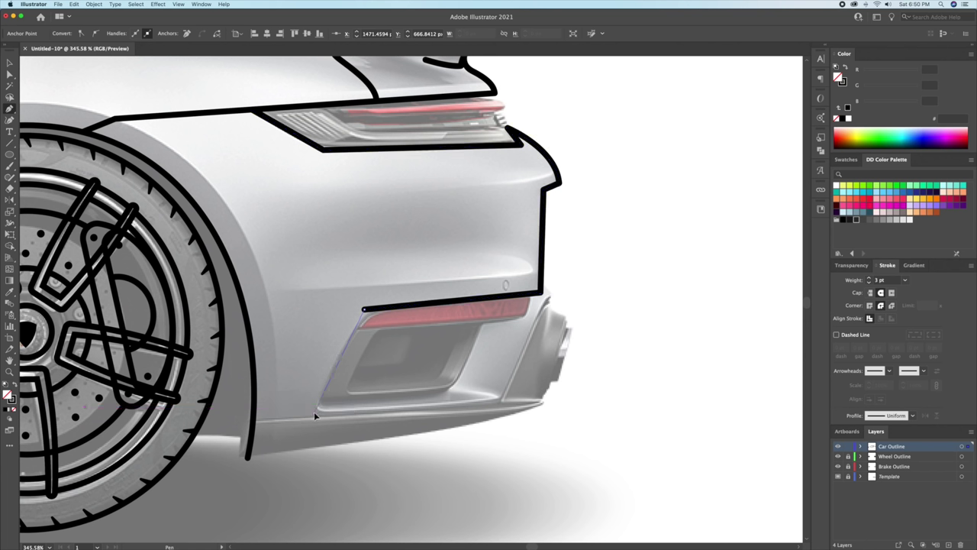
{"action": "left_click", "coordinate": [313, 413]}
{"action": "left_click", "coordinate": [503, 399]}
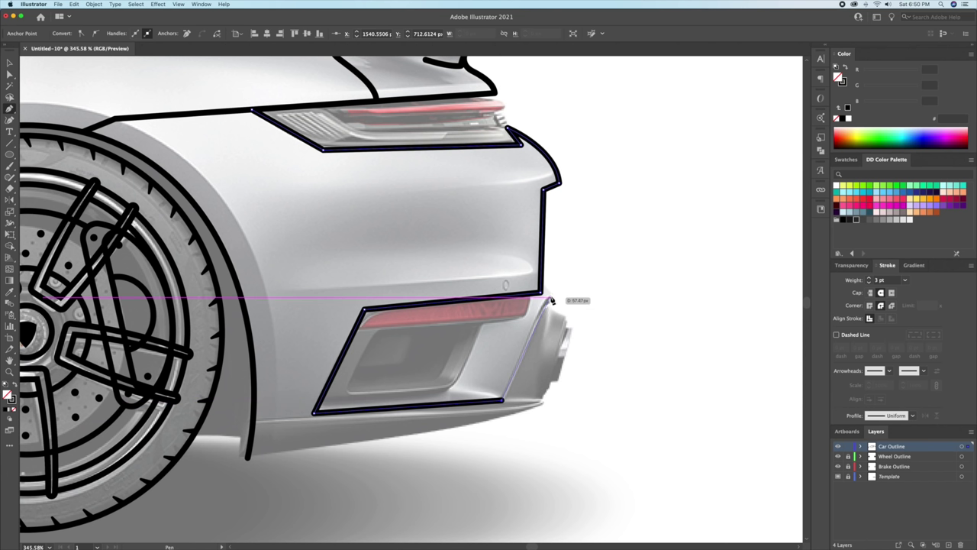
{"action": "left_click", "coordinate": [552, 298]}
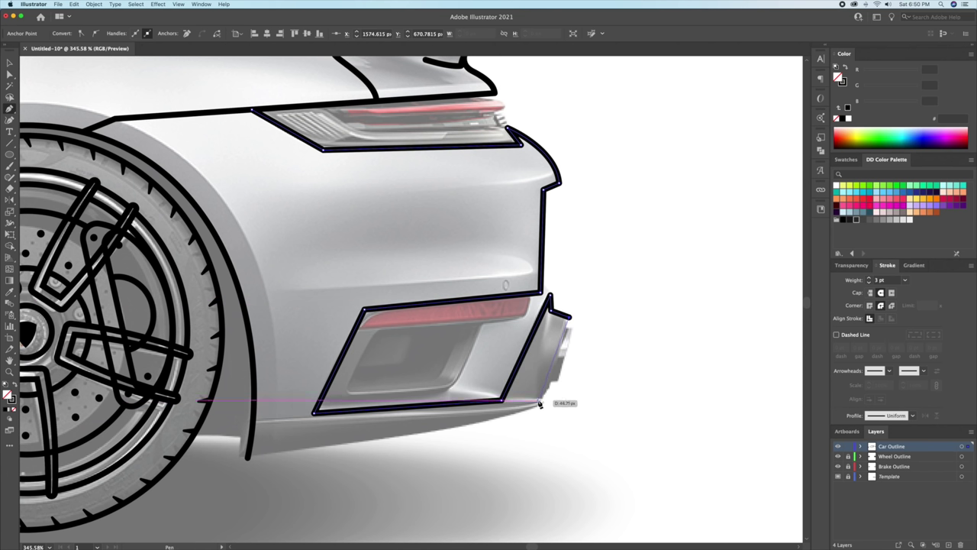
{"action": "left_click", "coordinate": [246, 468]}
{"action": "scroll", "coordinate": [246, 468], "scroll_direction": "down", "scroll_amount": 3}
Step: Round the rear fin's corner and the opening's top and lower-left corners, then review the rear
{"action": "key", "text": "a"}
{"action": "scroll", "coordinate": [585, 229], "scroll_direction": "up", "scroll_amount": 2}
{"action": "left_click_drag", "start_coordinate": [557, 248], "coordinate": [555, 212]}
{"action": "left_click_drag", "start_coordinate": [496, 185], "coordinate": [480, 181]}
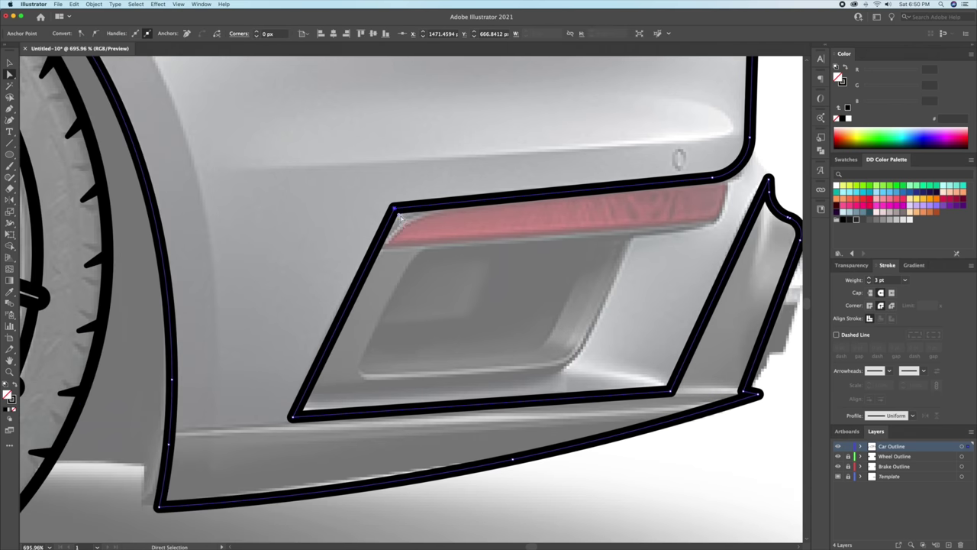
{"action": "scroll", "coordinate": [318, 426], "scroll_direction": "left", "scroll_amount": 5}
{"action": "left_click_drag", "start_coordinate": [310, 410], "coordinate": [328, 399]}
{"action": "left_click", "coordinate": [636, 301]}
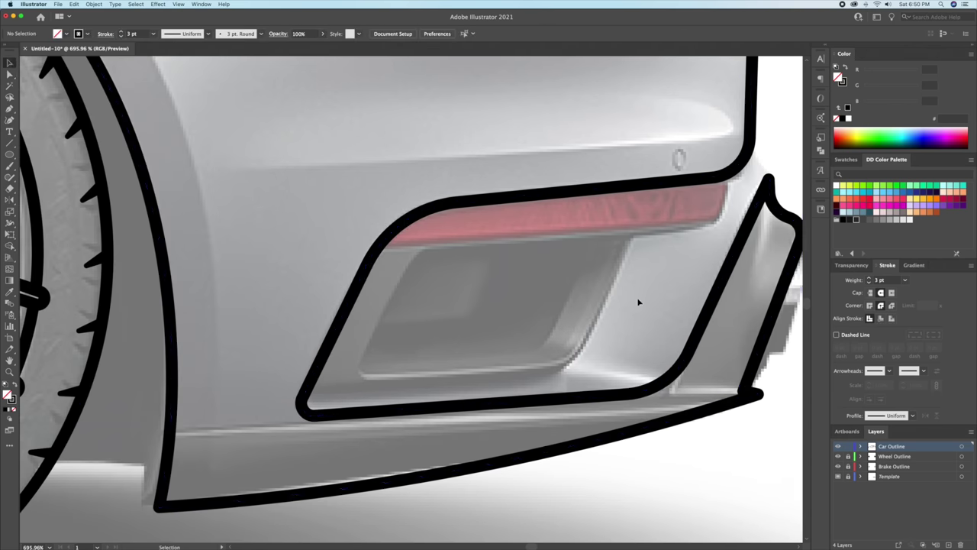
{"action": "left_click", "coordinate": [589, 190], "text": "alt"}
{"action": "scroll", "coordinate": [526, 195], "scroll_direction": "up", "scroll_amount": 4, "text": "alt"}
{"action": "key", "text": "a"}
{"action": "left_click", "coordinate": [545, 222]}
{"action": "scroll", "coordinate": [510, 252], "scroll_direction": "down", "scroll_amount": 3, "text": "alt"}
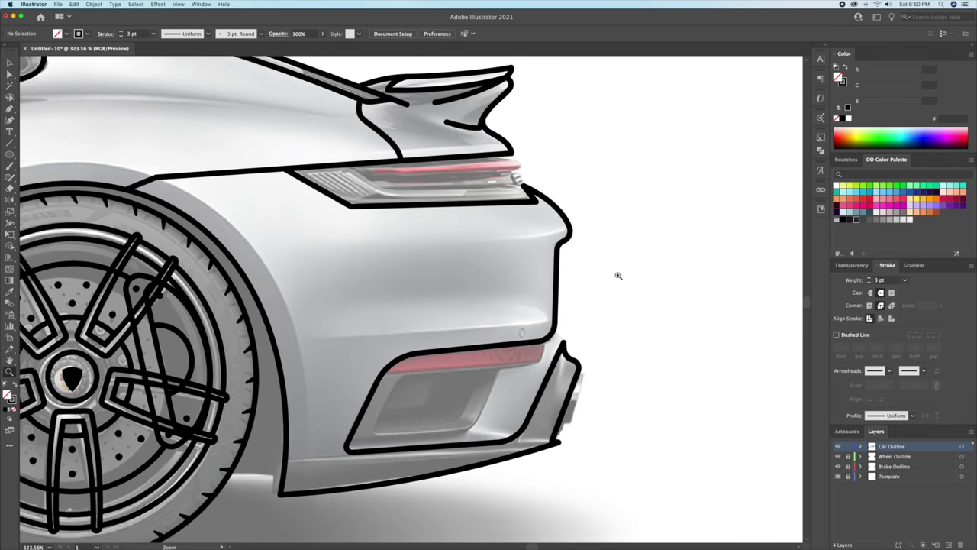
{"action": "scroll", "coordinate": [618, 273], "scroll_direction": "up", "scroll_amount": 3, "text": "alt"}
Step: Begin the reflector strip with a short line at the rear fin
{"action": "key", "text": "p"}
{"action": "left_click", "coordinate": [580, 262]}
{"action": "left_click", "coordinate": [607, 262]}
Step: Finish the rear lamp's lower edge line
{"action": "left_click", "coordinate": [573, 356]}
{"action": "scroll", "coordinate": [573, 355], "scroll_direction": "up", "scroll_amount": 1, "text": "alt"}
{"action": "key", "text": "a"}
{"action": "left_click", "coordinate": [580, 223]}
{"action": "scroll", "coordinate": [653, 245], "scroll_direction": "up", "scroll_amount": 2, "text": "alt"}
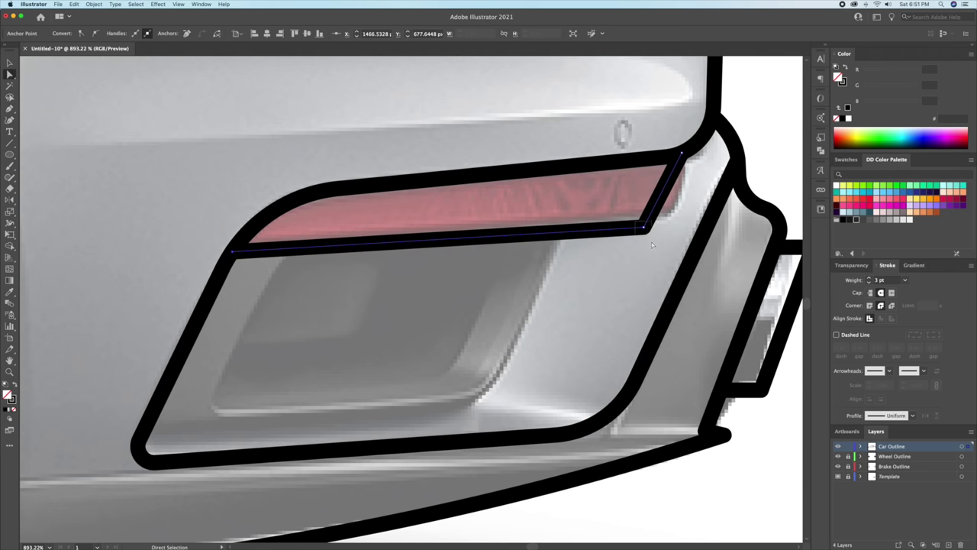
{"action": "scroll", "coordinate": [572, 164], "scroll_direction": "down", "scroll_amount": 2}
Step: Trace the rear lamp's inner reflector outline with the Pen tool
{"action": "key", "text": "p"}
{"action": "left_click", "coordinate": [610, 191]}
{"action": "left_click", "coordinate": [529, 365]}
{"action": "left_click", "coordinate": [254, 373]}
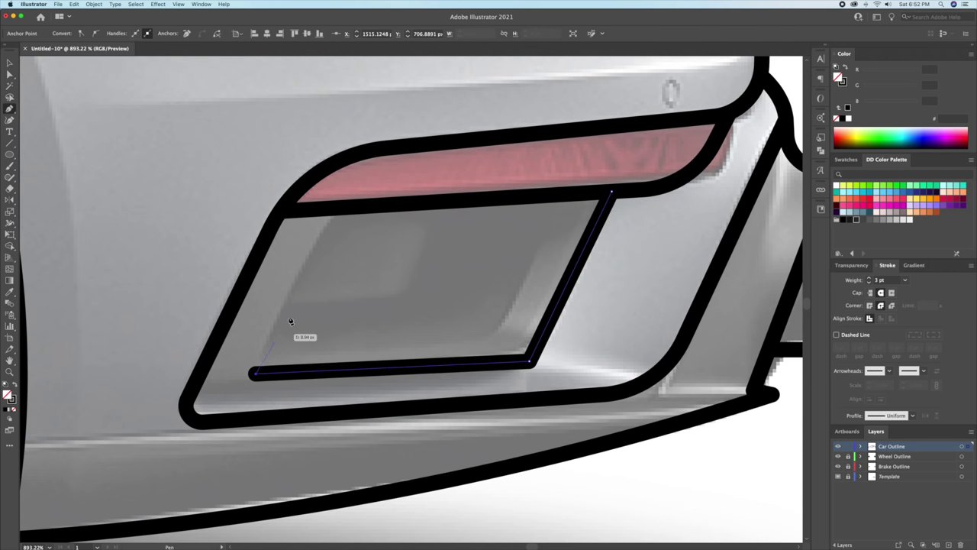
{"action": "left_click", "coordinate": [287, 218]}
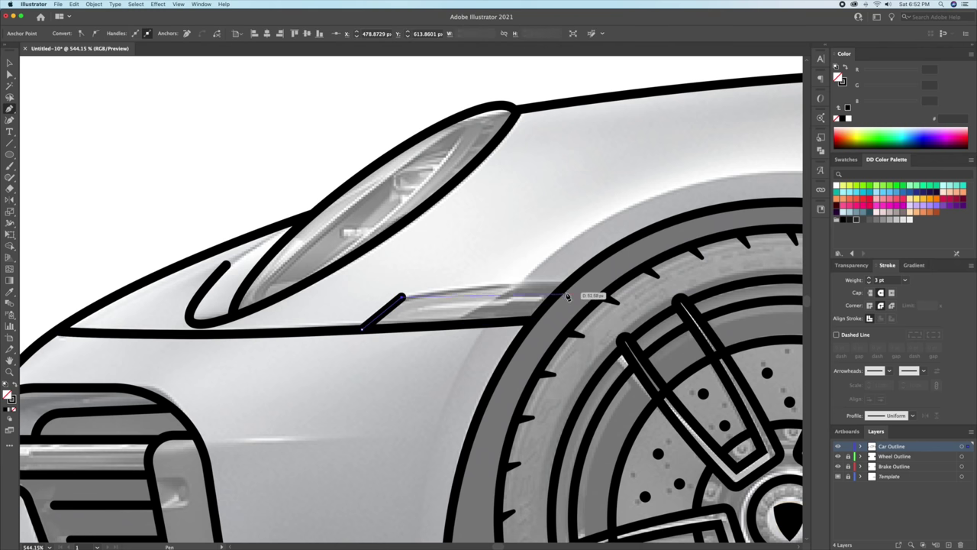
Step: Draw the headlight lower-edge line, a hooked rear-quarter crease, and another rear-quarter line
{"action": "left_click", "coordinate": [567, 297]}
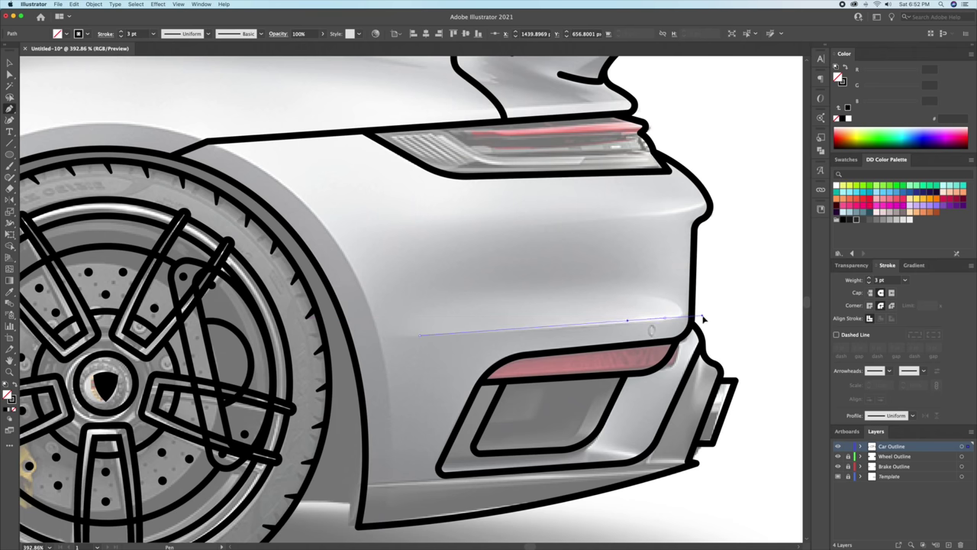
{"action": "left_click", "coordinate": [672, 319]}
{"action": "left_click_drag", "start_coordinate": [645, 297], "coordinate": [748, 290]}
{"action": "key", "text": "v"}
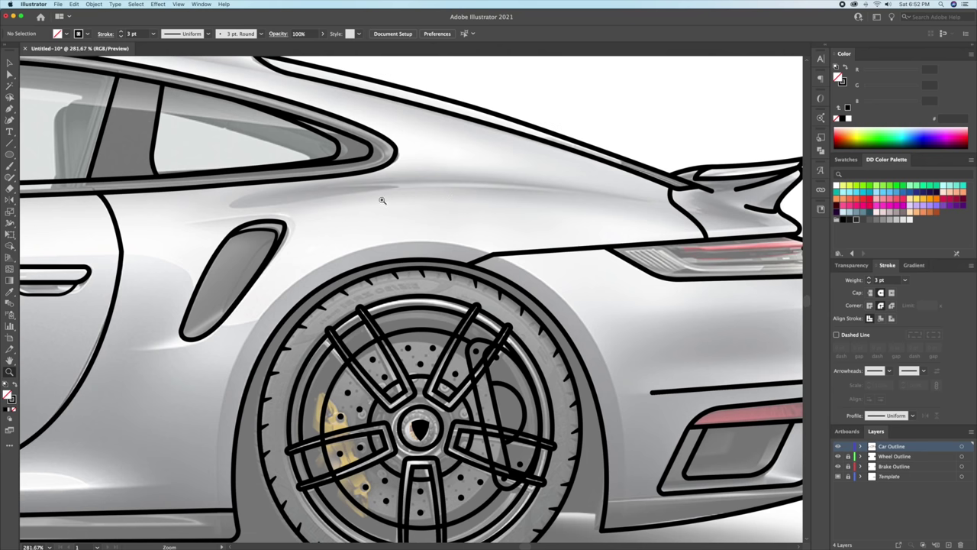
{"action": "key", "text": "p"}
{"action": "left_click", "coordinate": [342, 190]}
{"action": "left_click", "coordinate": [571, 212]}
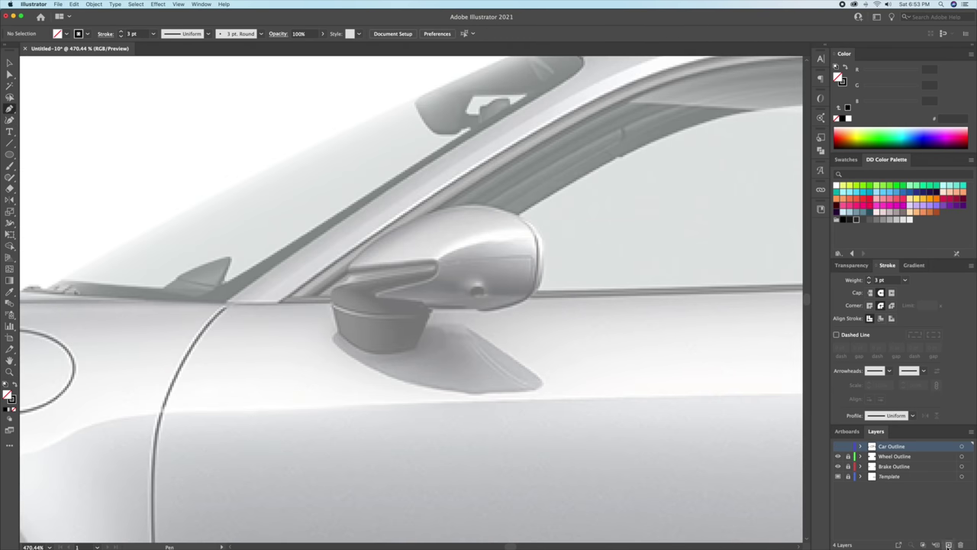
Step: Name the new layer Mirror and zoom in on the side mirror
{"action": "double_click", "coordinate": [873, 449]}
{"action": "type", "text": "Mirror"}
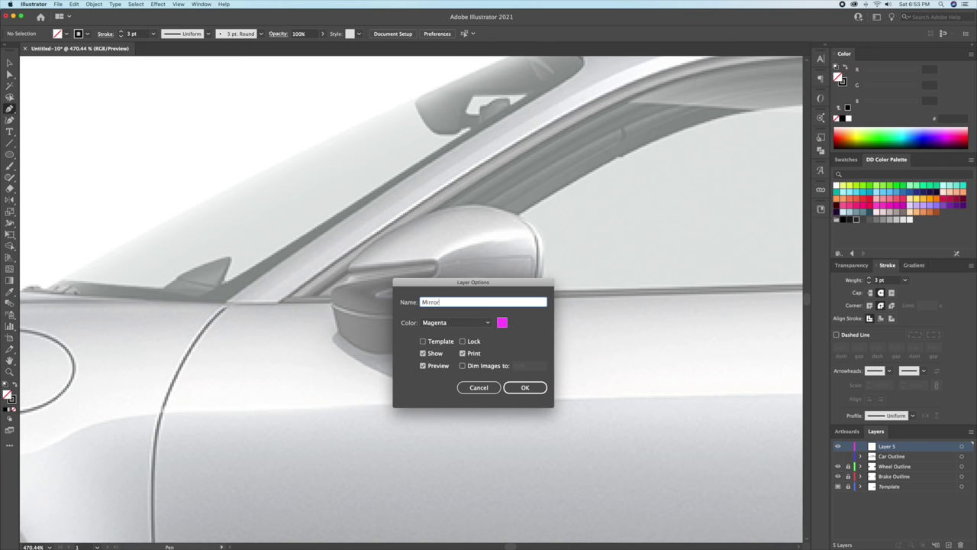
{"action": "key", "text": "Return"}
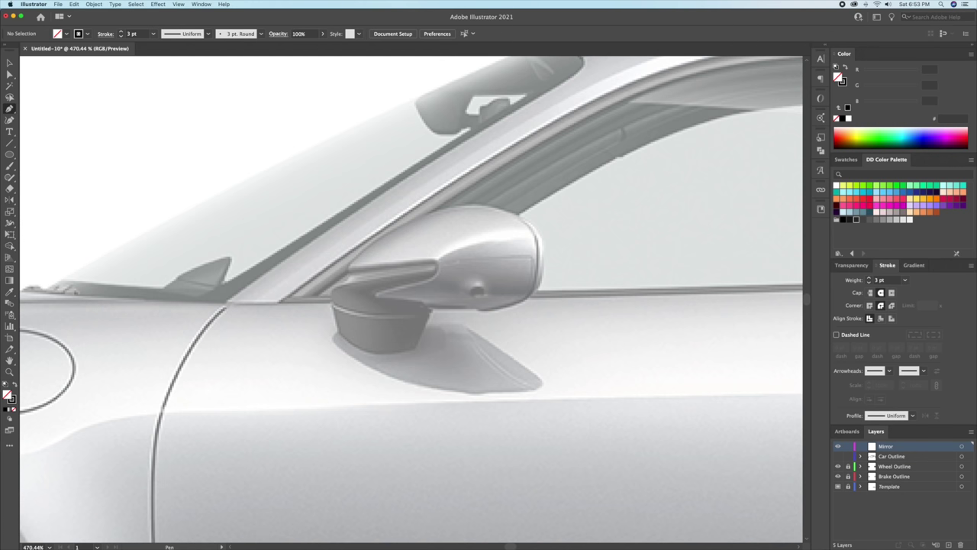
{"action": "key", "text": "z"}
{"action": "left_click_drag", "start_coordinate": [422, 299], "coordinate": [464, 297]}
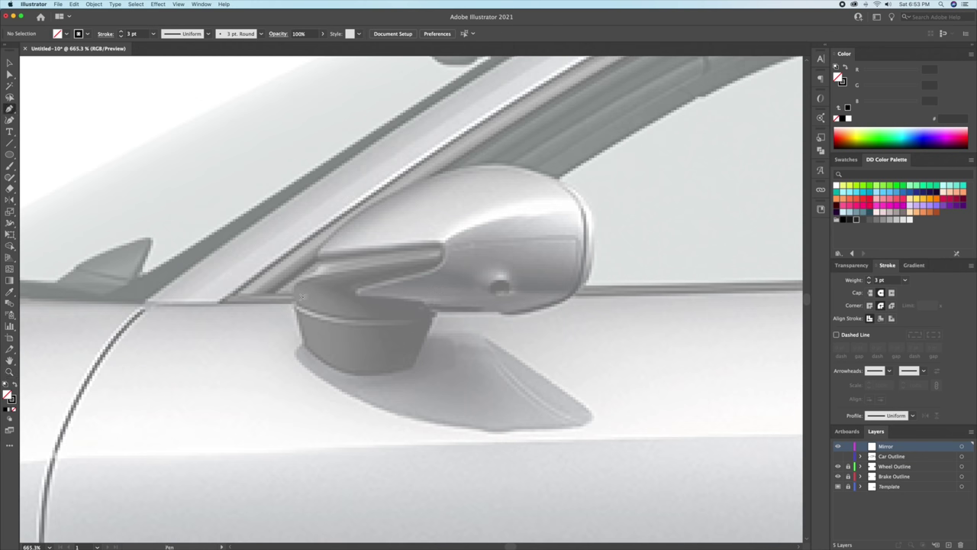
Step: Trace the mirror stalk's zig-zag outline, closing it with a curved end
{"action": "left_click", "coordinate": [298, 305]}
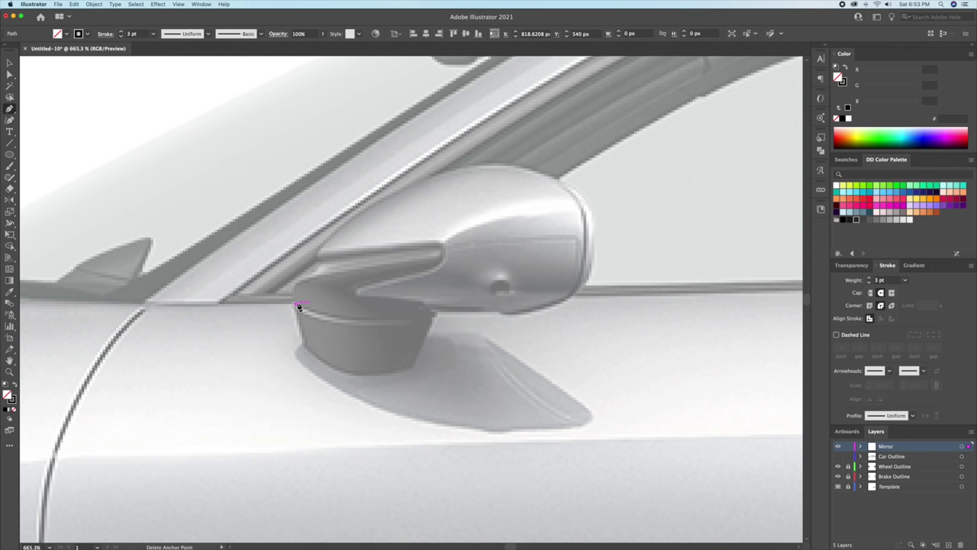
{"action": "left_click", "coordinate": [434, 316]}
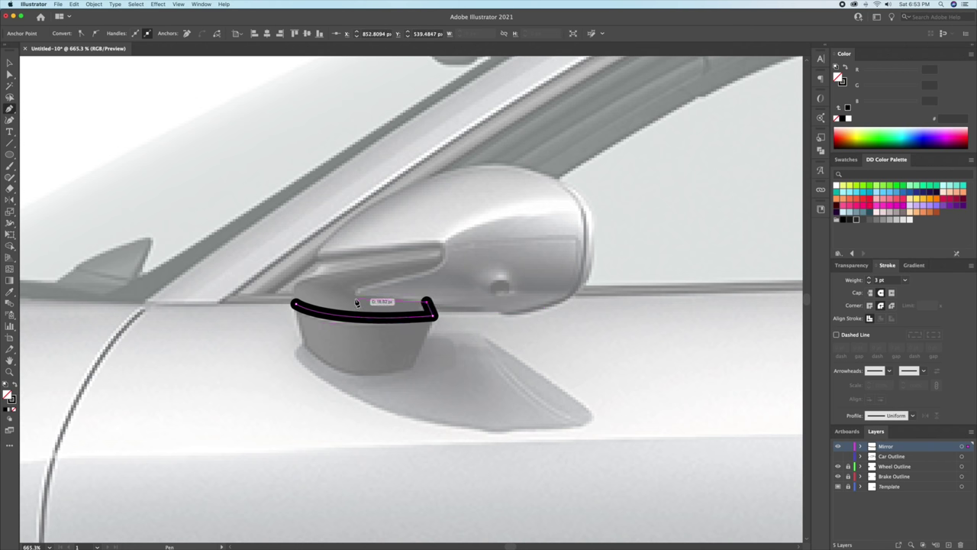
{"action": "left_click", "coordinate": [447, 264]}
{"action": "left_click", "coordinate": [447, 242]}
{"action": "left_click", "coordinate": [315, 259]}
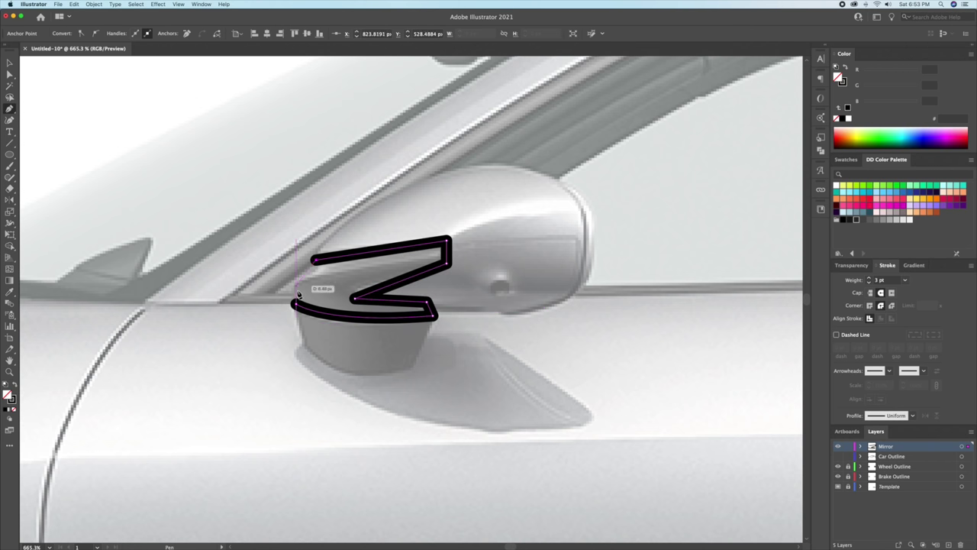
{"action": "left_click_drag", "start_coordinate": [294, 305], "coordinate": [332, 309]}
{"action": "key", "text": "a"}
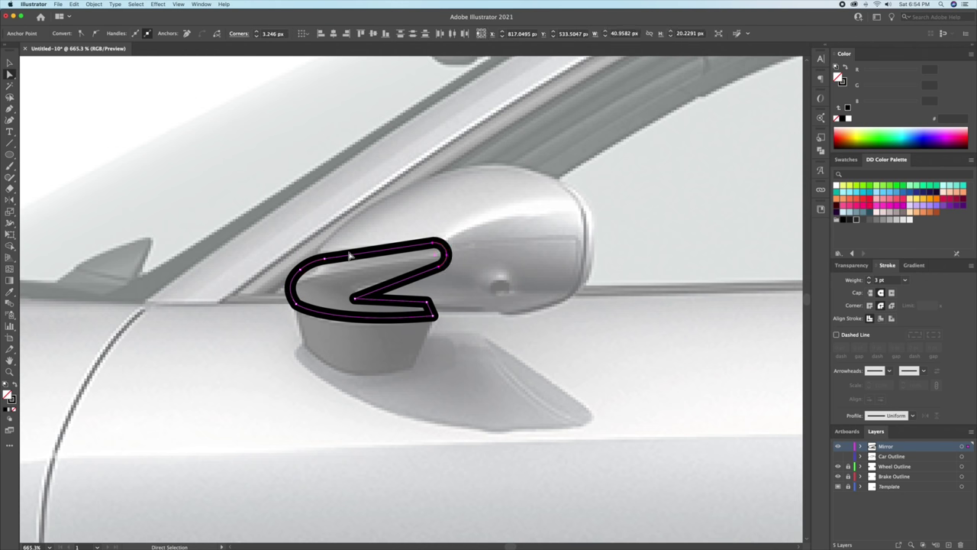
{"action": "key", "text": "v"}
{"action": "left_click", "coordinate": [421, 353]}
Step: Outline the mirror's lower base as a closed four-corner shape
{"action": "left_click", "coordinate": [295, 305]}
{"action": "left_click", "coordinate": [301, 351]}
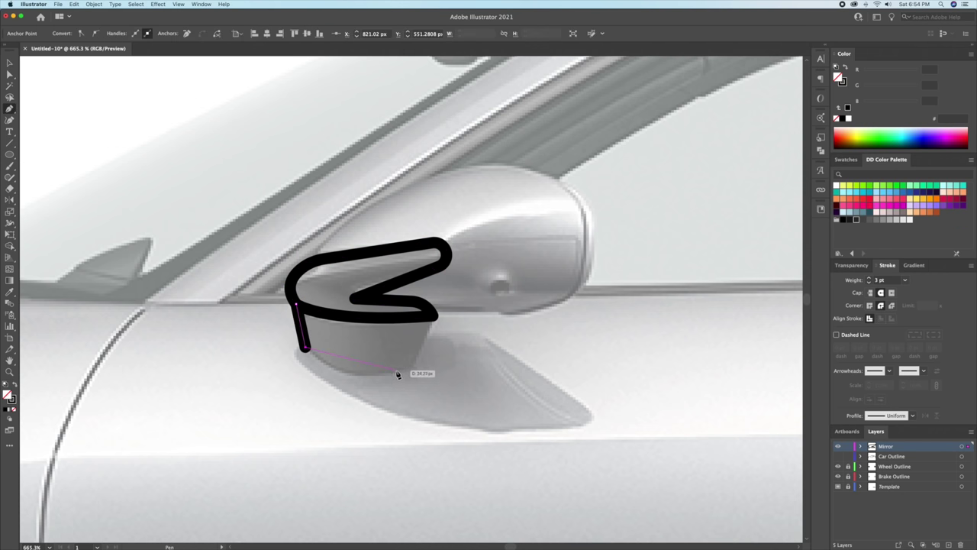
{"action": "left_click", "coordinate": [412, 372]}
{"action": "left_click", "coordinate": [433, 305]}
{"action": "left_click", "coordinate": [295, 306]}
{"action": "key", "text": "v"}
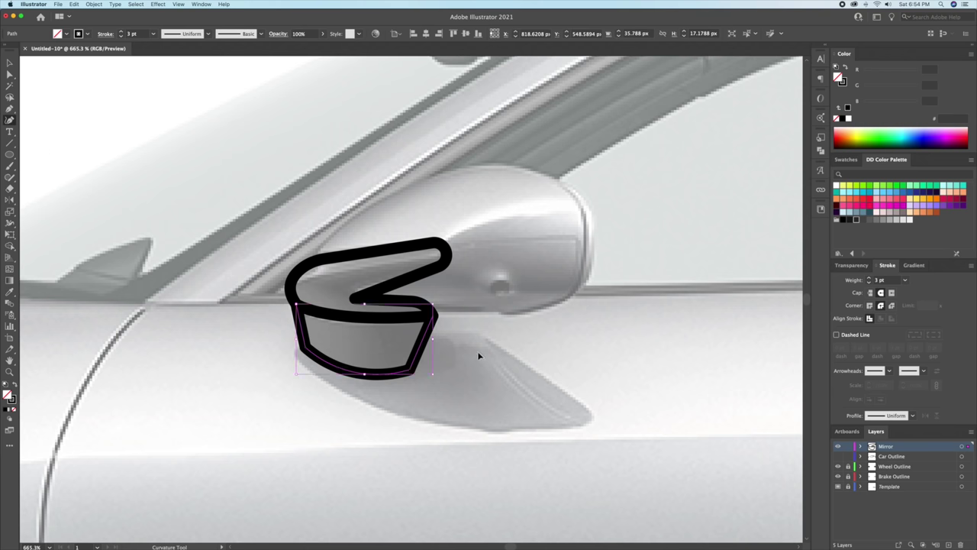
{"action": "key", "text": "Escape"}
Step: Curve the mirror housing outline over the top and back toward the stalk
{"action": "key", "text": "p"}
{"action": "left_click", "coordinate": [313, 261]}
{"action": "left_click_drag", "start_coordinate": [592, 260], "coordinate": [592, 284]}
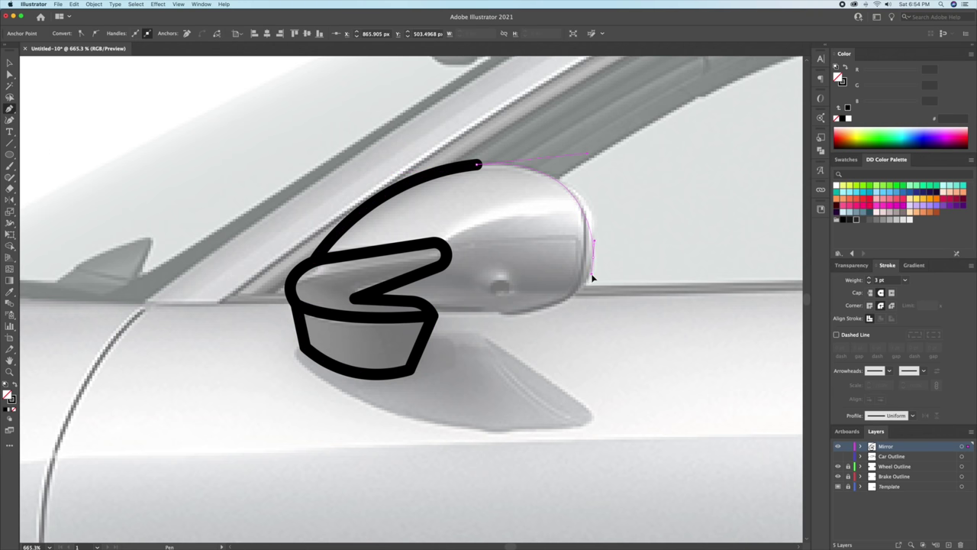
{"action": "left_click_drag", "start_coordinate": [433, 315], "coordinate": [436, 319]}
{"action": "left_click", "coordinate": [590, 269], "text": "super"}
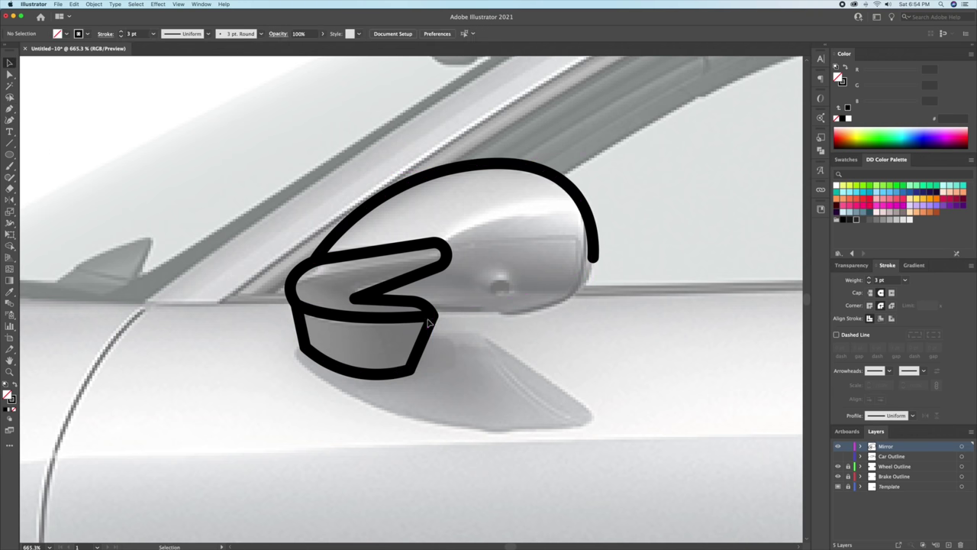
{"action": "left_click_drag", "start_coordinate": [433, 315], "coordinate": [432, 315]}
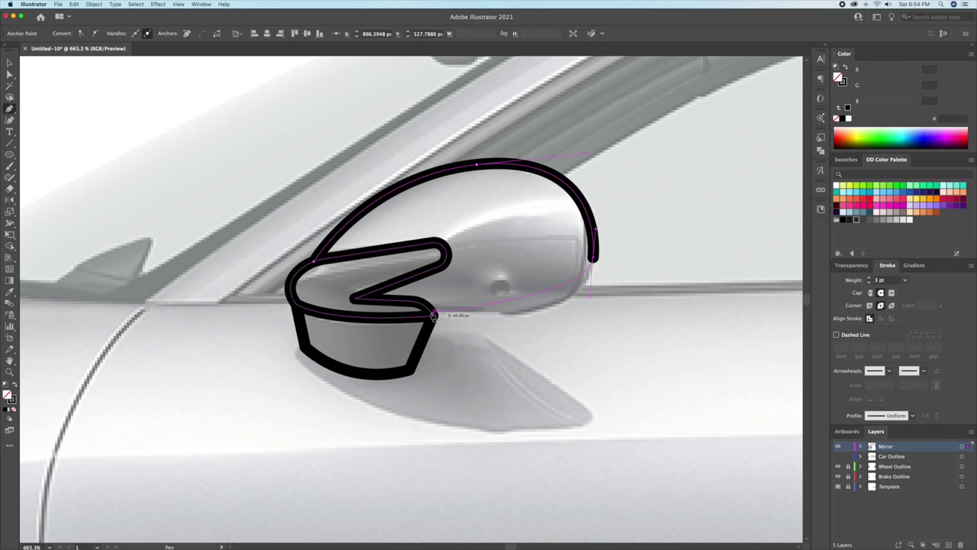
{"action": "left_click", "coordinate": [332, 319], "text": "super"}
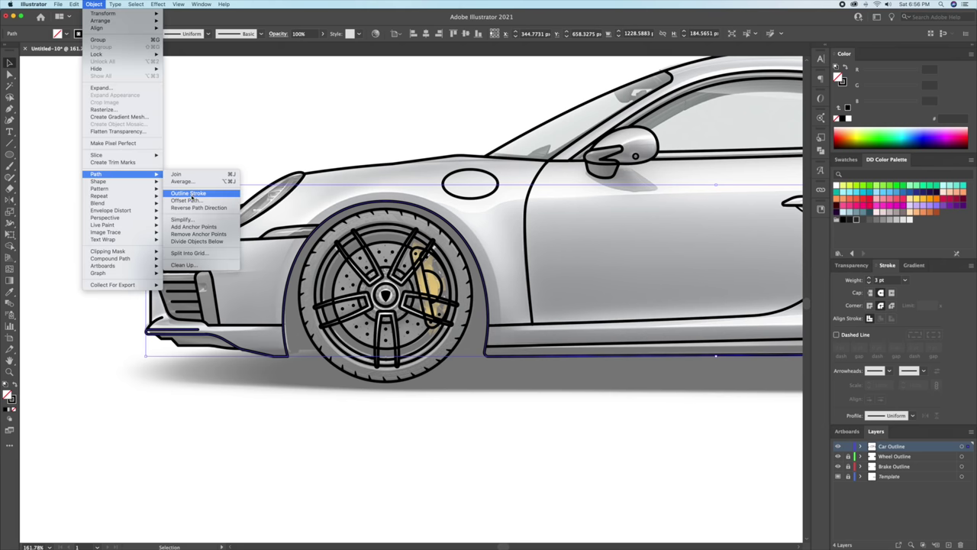
{"action": "left_click", "coordinate": [192, 201]}
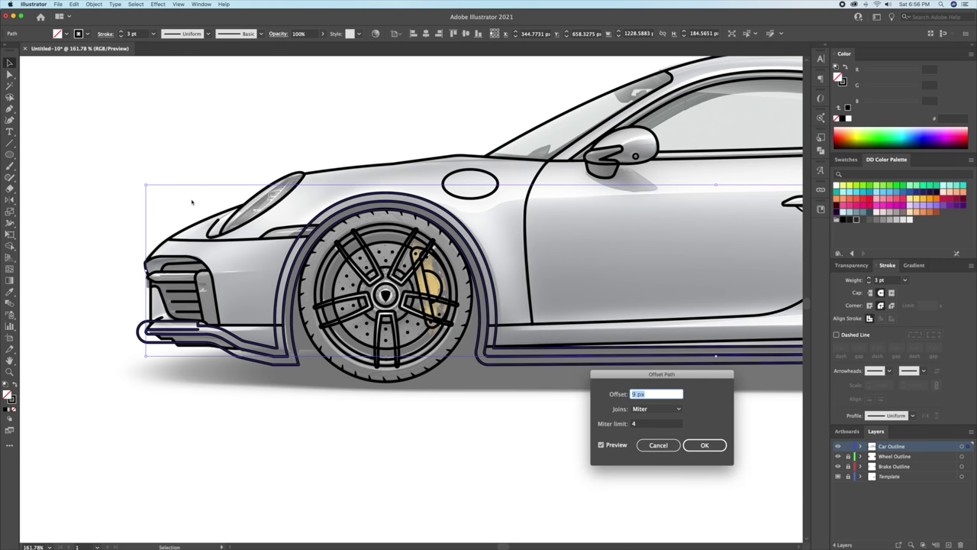
Step: Apply the 9 px offset outline, then zoom in to inspect it and the headlight hook
{"action": "key", "text": "Return"}
{"action": "left_click_drag", "start_coordinate": [279, 344], "coordinate": [379, 354]}
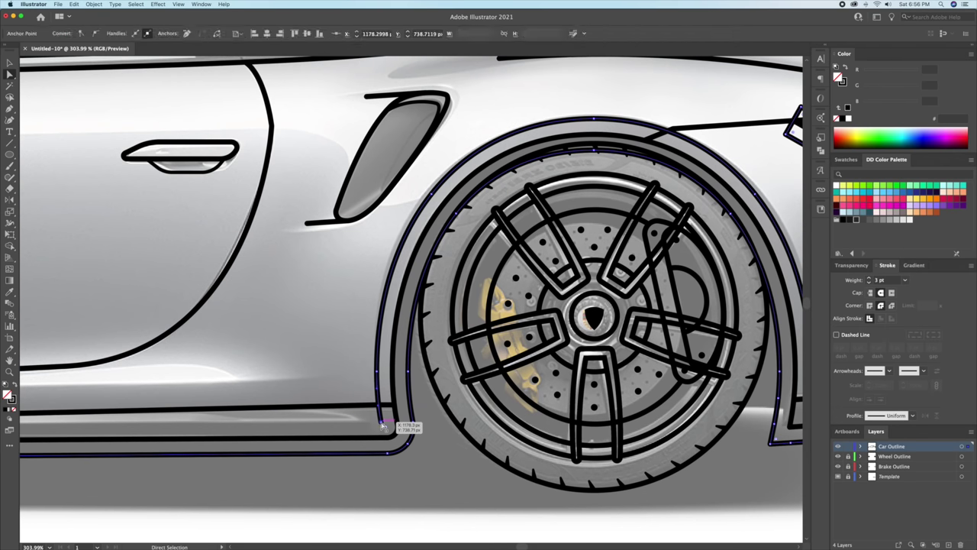
{"action": "left_click", "coordinate": [381, 424]}
{"action": "scroll", "coordinate": [496, 419], "scroll_direction": "right", "scroll_amount": 5}
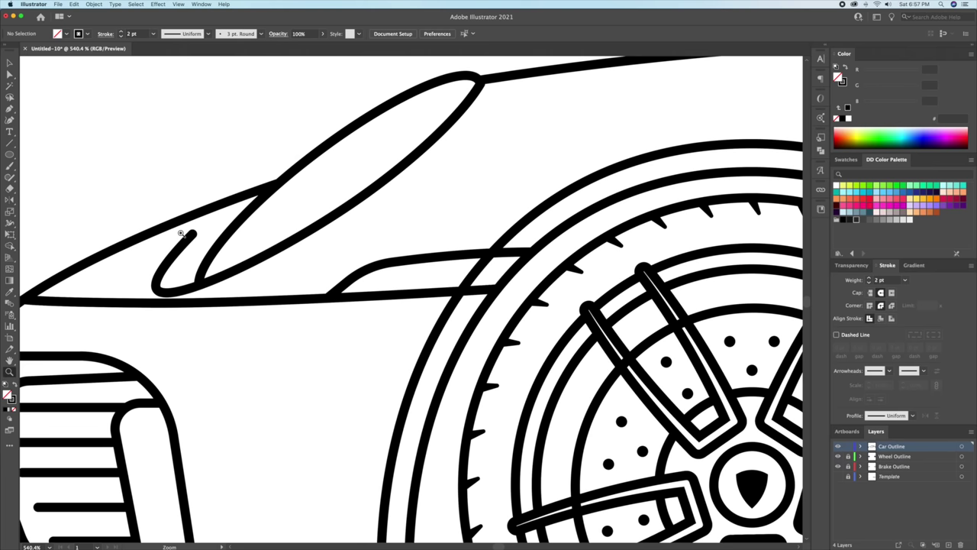
{"action": "left_click_drag", "start_coordinate": [180, 233], "coordinate": [306, 242]}
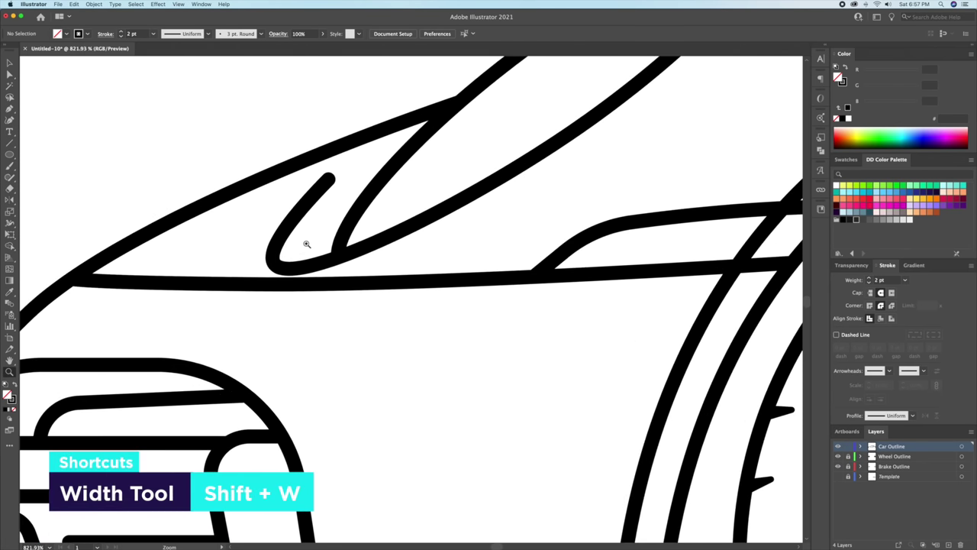
Step: Taper the small hook line beside the headlight with the Width tool
{"action": "key", "text": "v"}
{"action": "left_click", "coordinate": [282, 242]}
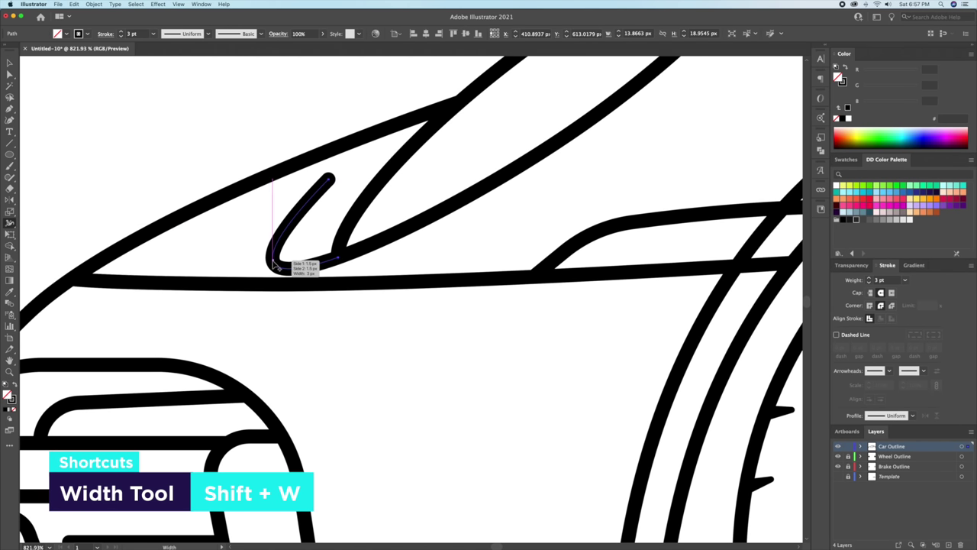
{"action": "left_click_drag", "start_coordinate": [274, 264], "coordinate": [271, 269]}
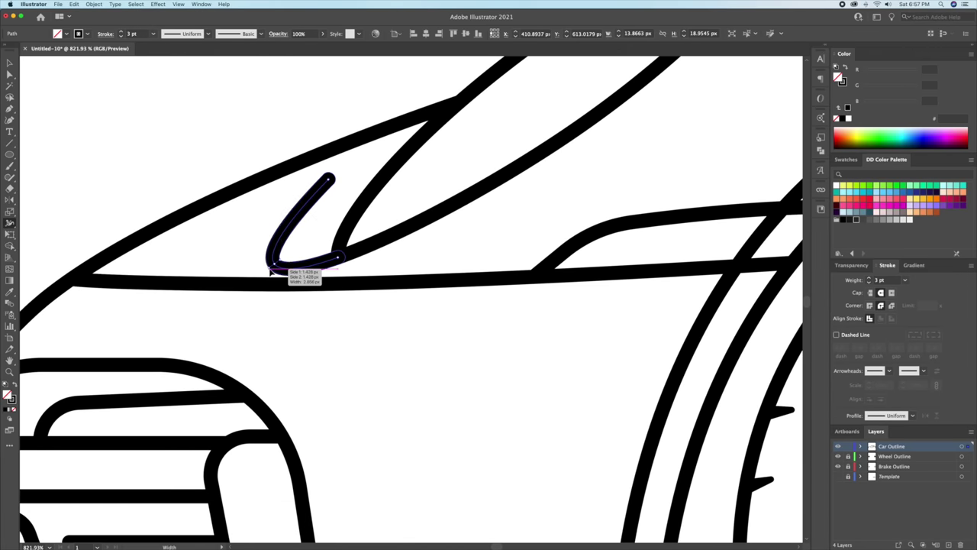
{"action": "left_click_drag", "start_coordinate": [271, 271], "coordinate": [271, 270]}
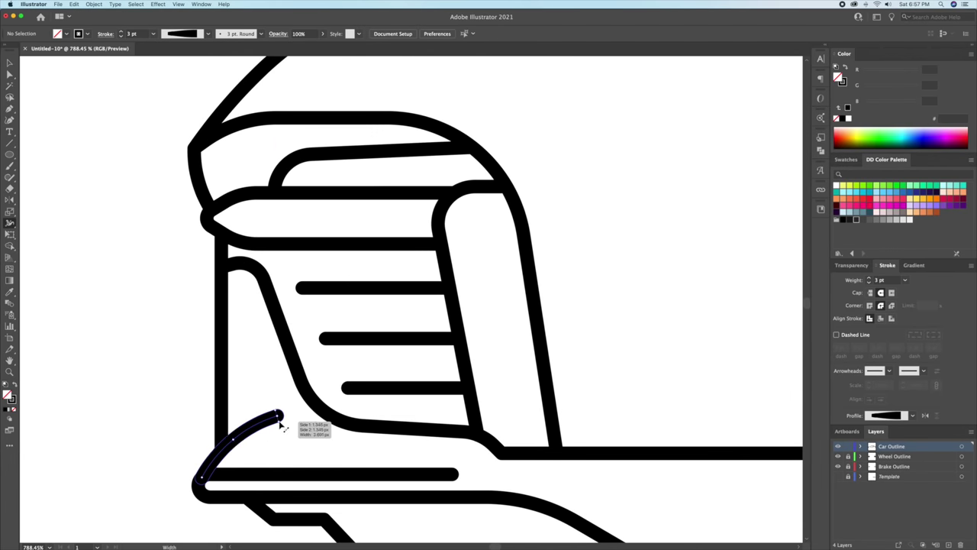
Step: Taper the bumper lines, oval, long body line, hooked crease and under-headlight line ends
{"action": "left_click_drag", "start_coordinate": [280, 421], "coordinate": [281, 419]}
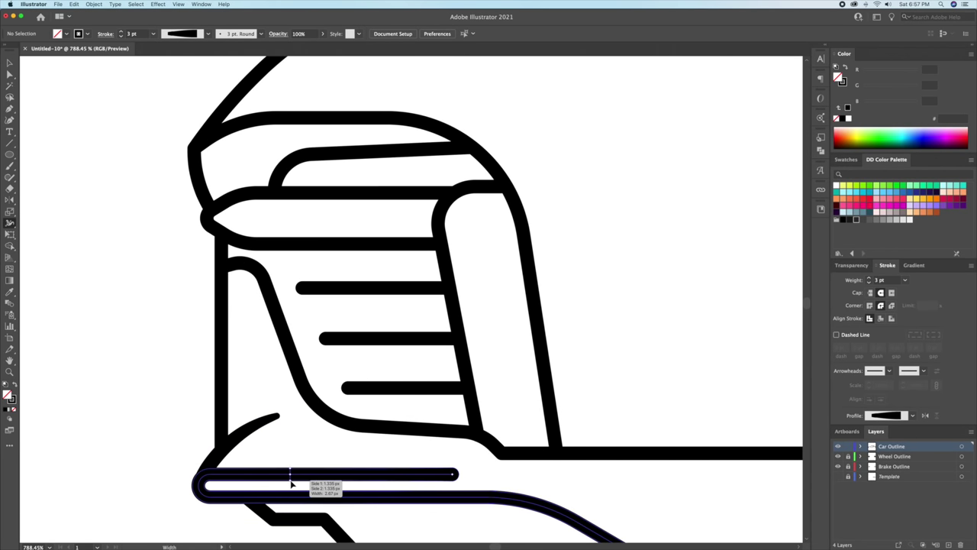
{"action": "left_click_drag", "start_coordinate": [453, 479], "coordinate": [455, 481]}
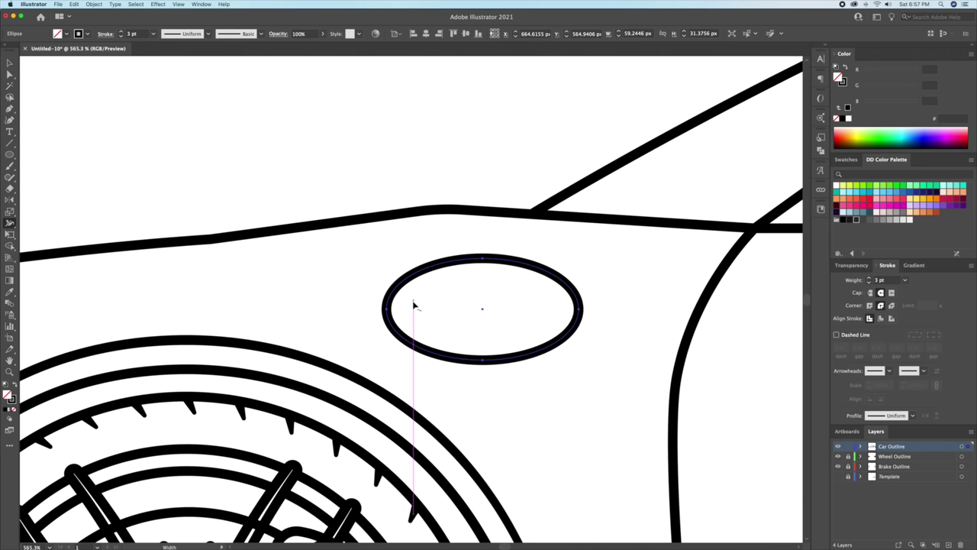
{"action": "left_click_drag", "start_coordinate": [387, 313], "coordinate": [415, 316]}
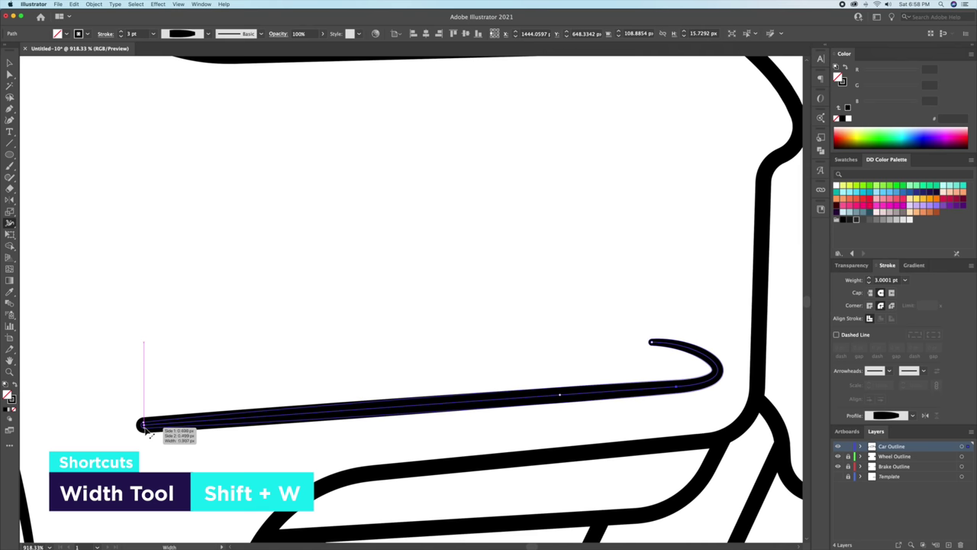
{"action": "left_click_drag", "start_coordinate": [146, 427], "coordinate": [145, 425]}
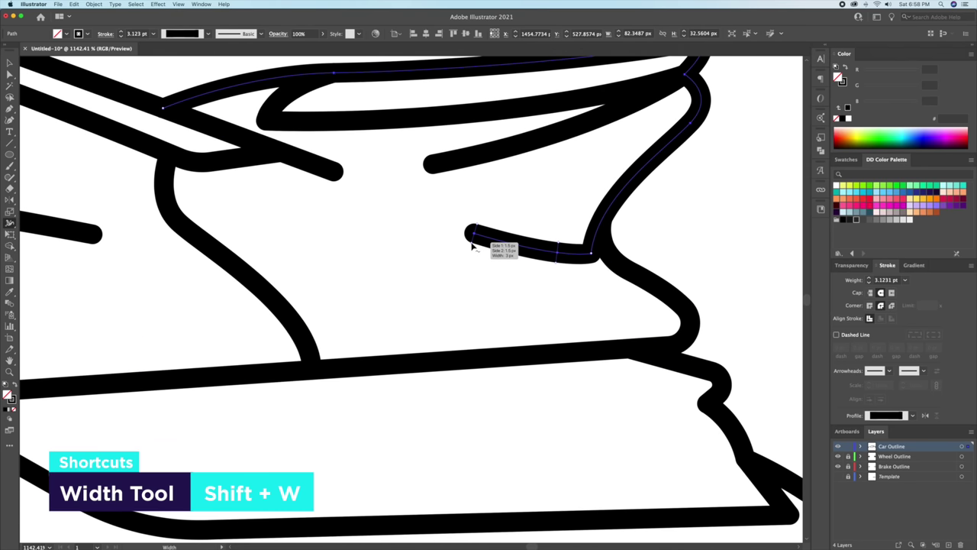
{"action": "left_click_drag", "start_coordinate": [471, 246], "coordinate": [474, 236]}
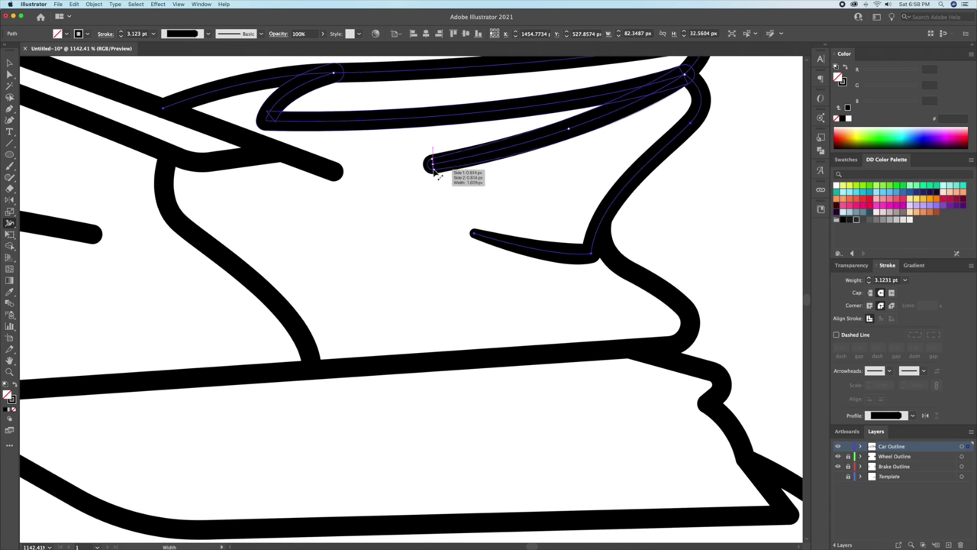
{"action": "mouse_move", "coordinate": [432, 173]}
{"action": "left_mouse_down"}
{"action": "mouse_move", "coordinate": [377, 163]}
{"action": "mouse_move", "coordinate": [475, 257]}
{"action": "mouse_move", "coordinate": [446, 269]}
{"action": "left_mouse_up"}
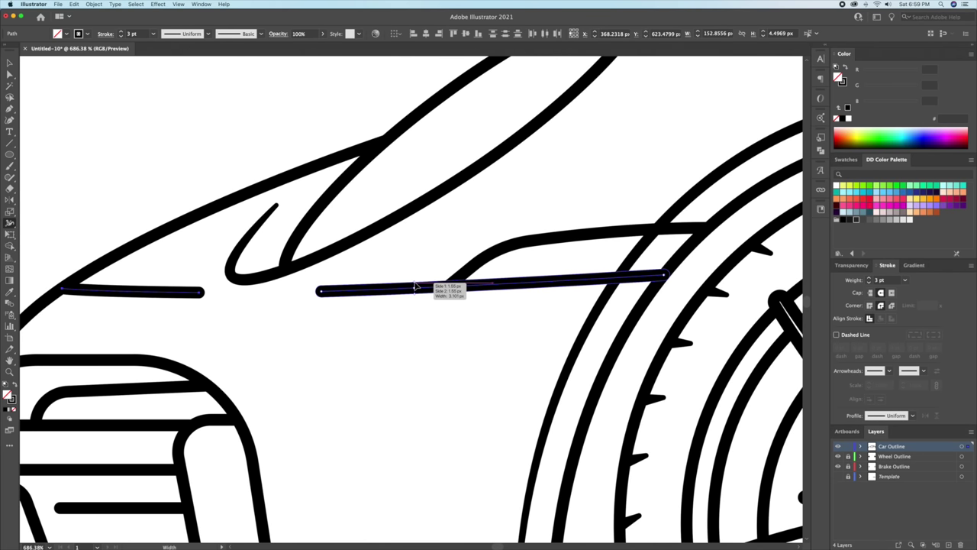
{"action": "left_click_drag", "start_coordinate": [323, 291], "coordinate": [435, 290]}
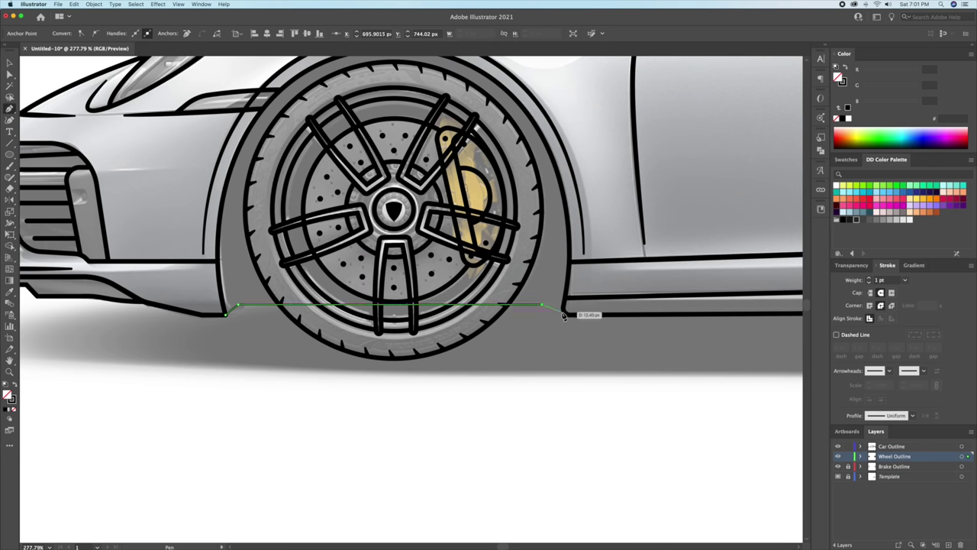
Step: Finish the line under the tyre and trace the body line past the rear wheel arch
{"action": "left_click", "coordinate": [564, 313]}
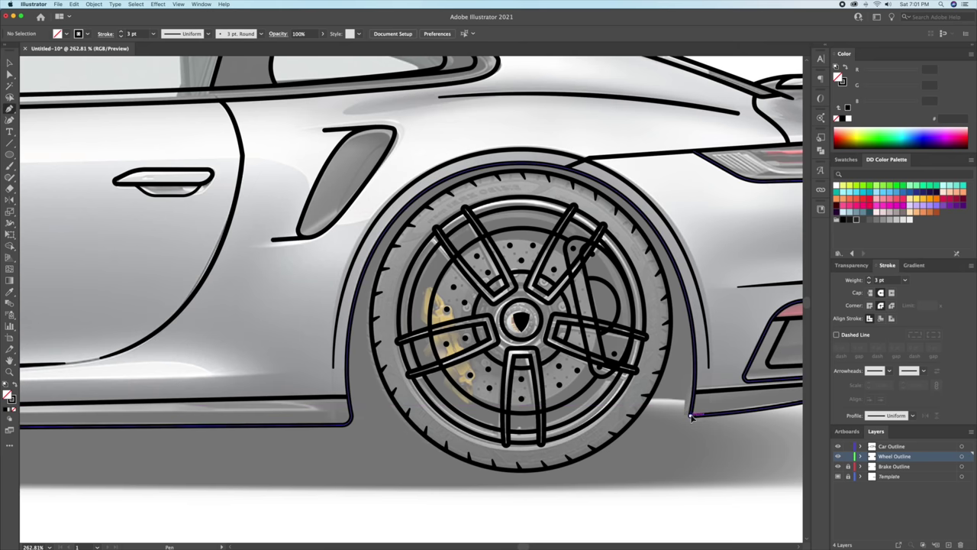
{"action": "left_click", "coordinate": [691, 416]}
{"action": "left_click", "coordinate": [647, 399]}
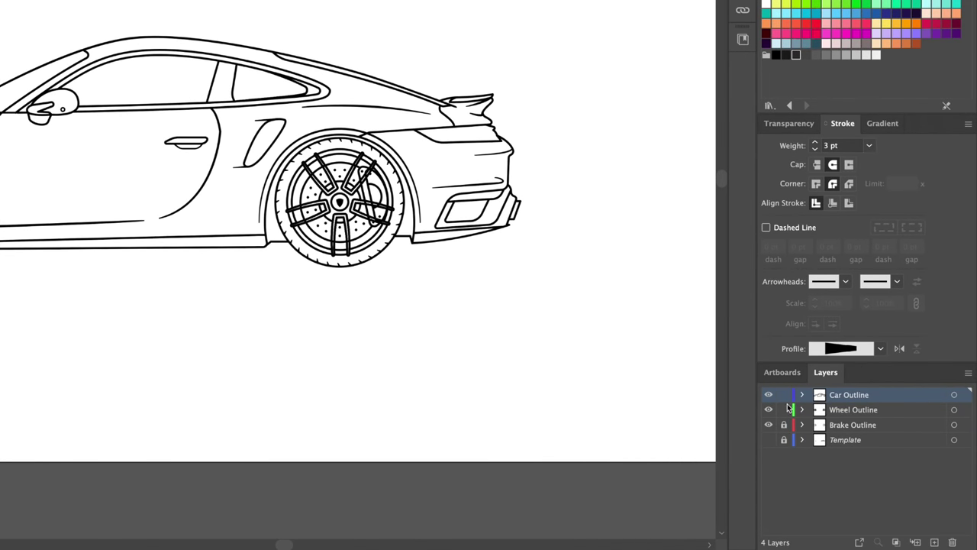
{"action": "left_click", "coordinate": [792, 439]}
Step: Add a new layer named Brake Colour above the Template
{"action": "left_click", "coordinate": [932, 540]}
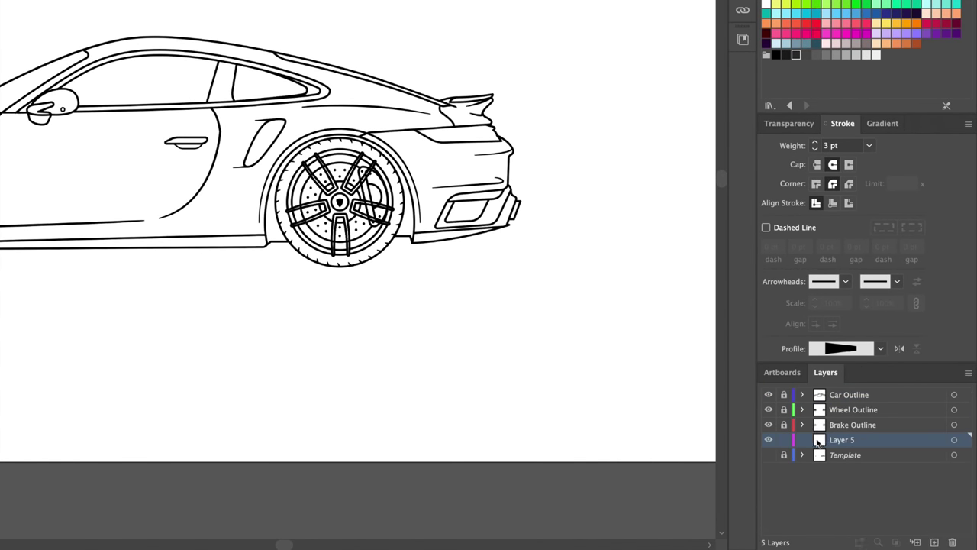
{"action": "double_click", "coordinate": [818, 441]}
{"action": "type", "text": "Brake Colo"}
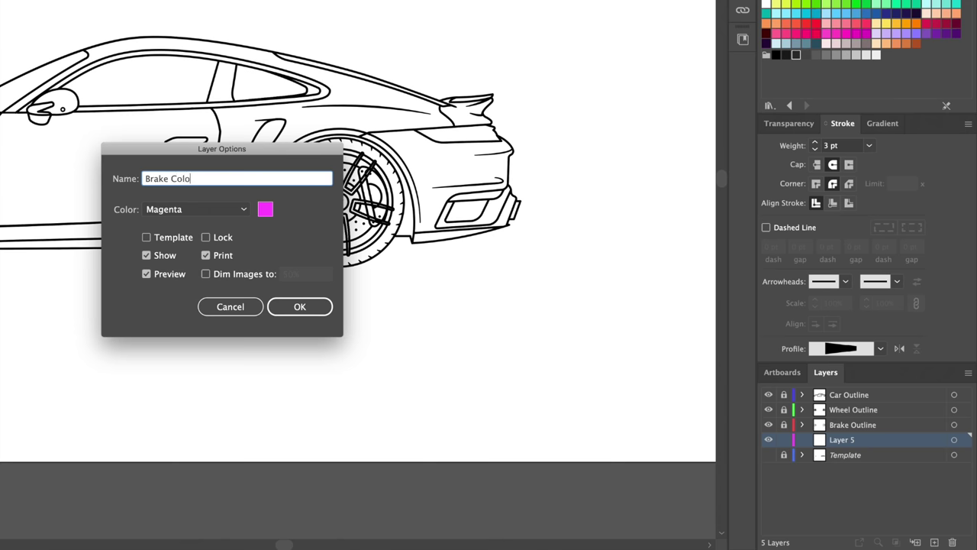
{"action": "type", "text": "ur"}
{"action": "key", "text": "Return"}
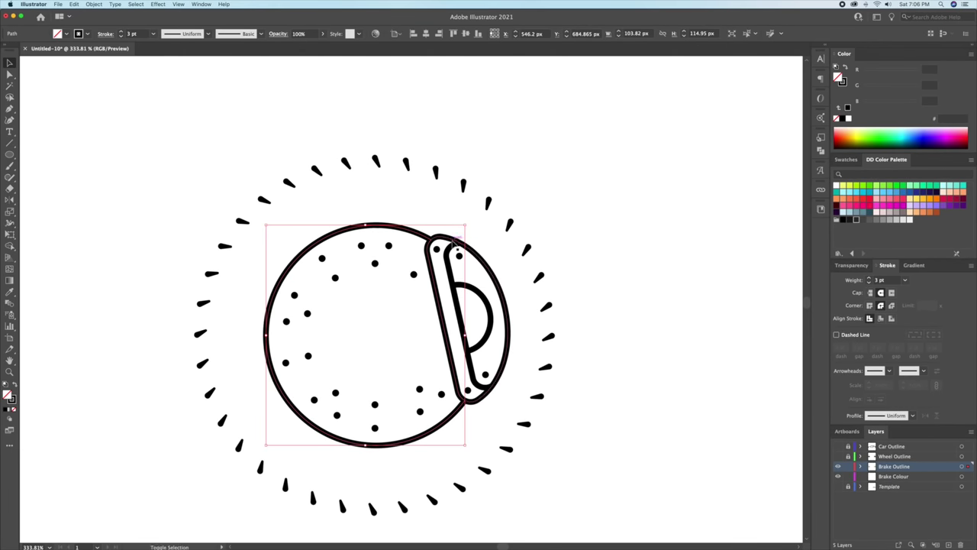
Step: Move the caliper and other brake parts onto the Brake Colour layer
{"action": "left_click", "coordinate": [455, 241], "text": "shift"}
{"action": "scroll", "coordinate": [760, 367], "scroll_direction": "right", "scroll_amount": 5}
{"action": "scroll", "coordinate": [453, 328], "scroll_direction": "left", "scroll_amount": 10}
{"action": "scroll", "coordinate": [432, 338], "scroll_direction": "right", "scroll_amount": 5}
{"action": "left_click", "coordinate": [374, 333], "text": "shift"}
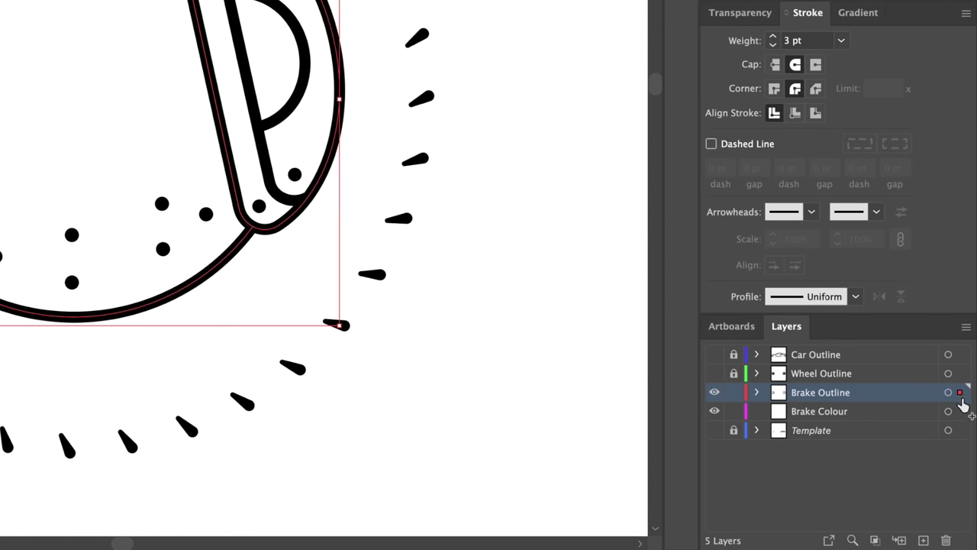
{"action": "left_click_drag", "start_coordinate": [960, 393], "coordinate": [960, 411]}
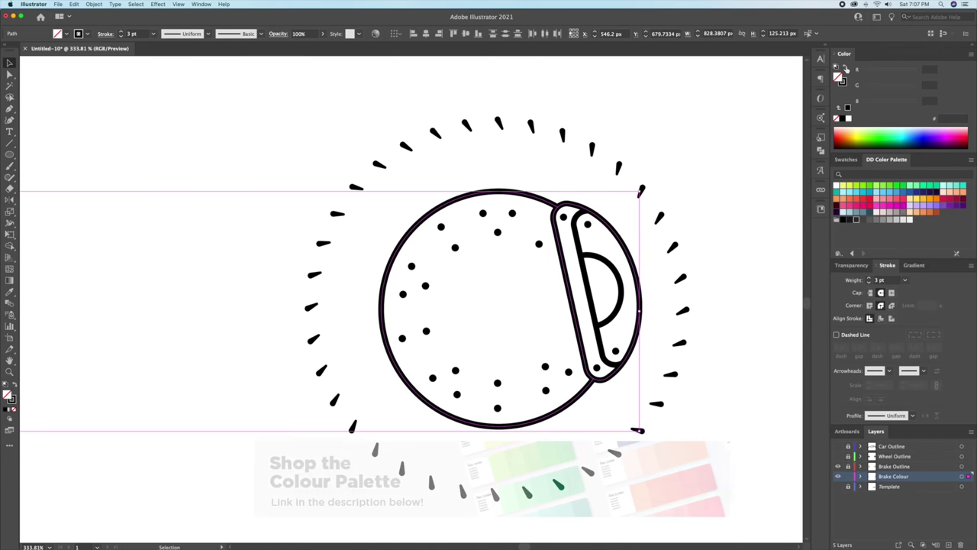
{"action": "scroll", "coordinate": [532, 279], "scroll_direction": "down", "scroll_amount": 5}
{"action": "scroll", "coordinate": [358, 306], "scroll_direction": "left", "scroll_amount": 5}
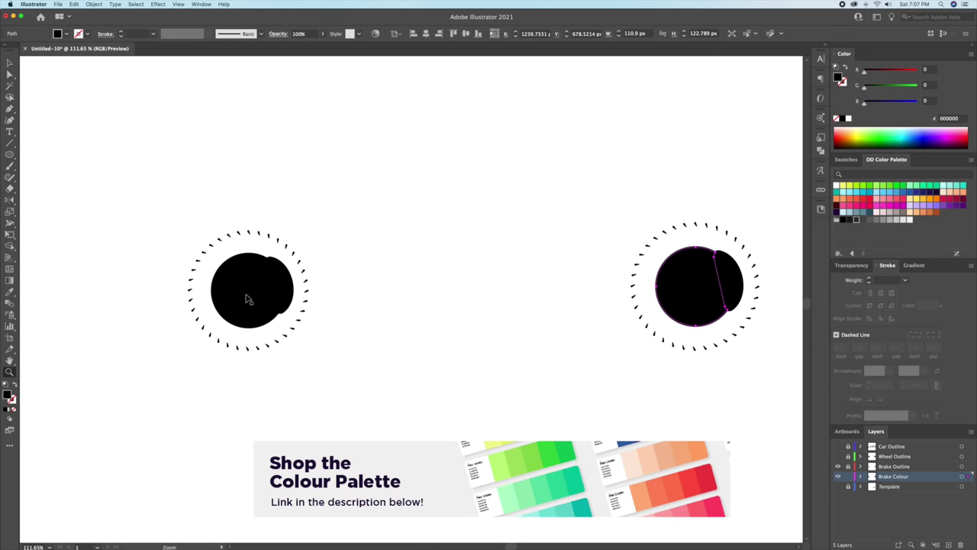
Step: Fill the brake discs light grey E6E6E6 and both calipers pink FF4868
{"action": "left_click", "coordinate": [251, 294], "text": "shift"}
{"action": "left_click", "coordinate": [907, 220]}
{"action": "left_click", "coordinate": [455, 220]}
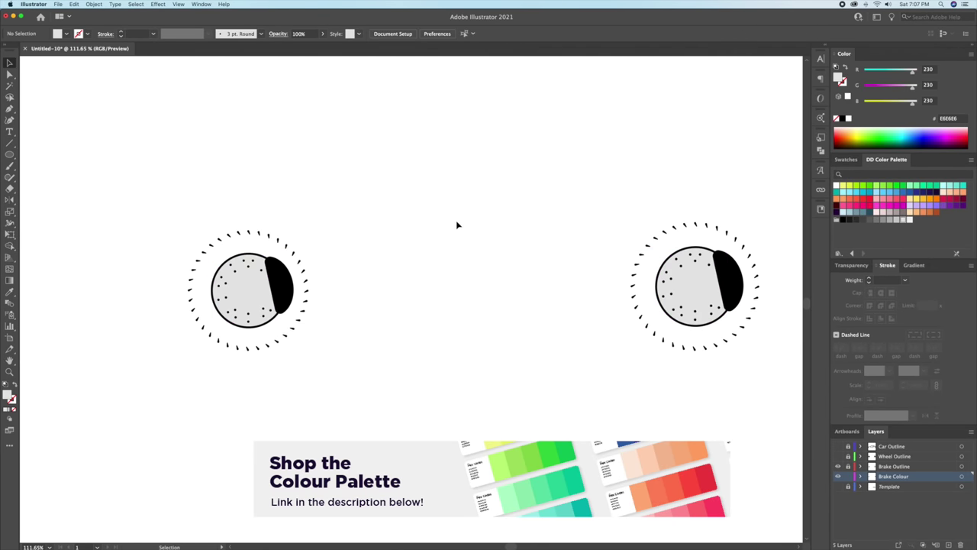
{"action": "left_click", "coordinate": [277, 290]}
{"action": "left_click", "coordinate": [720, 281], "text": "shift"}
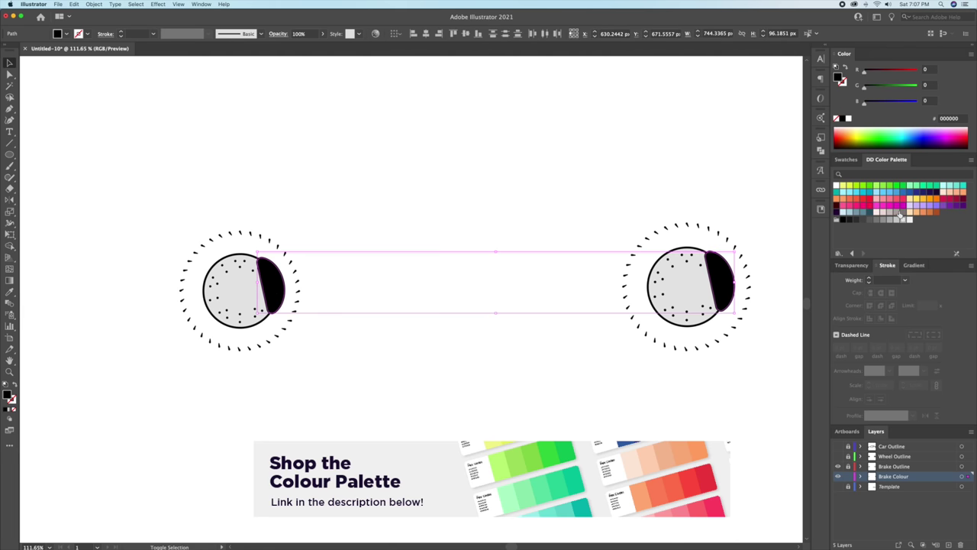
{"action": "left_click", "coordinate": [857, 200]}
Step: Create another new layer and begin naming it Wheel
{"action": "left_click", "coordinate": [643, 192]}
{"action": "double_click", "coordinate": [887, 465]}
{"action": "double_click", "coordinate": [882, 467]}
{"action": "type", "text": "Wheel Colour"}
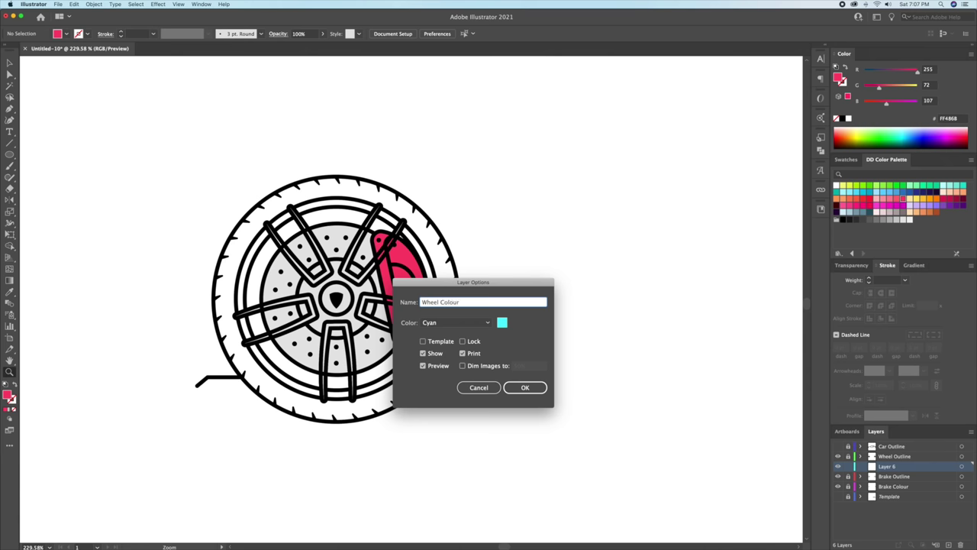
Step: Confirm the Wheel Colour layer name and fill the tyre dark grey
{"action": "key", "text": "Return"}
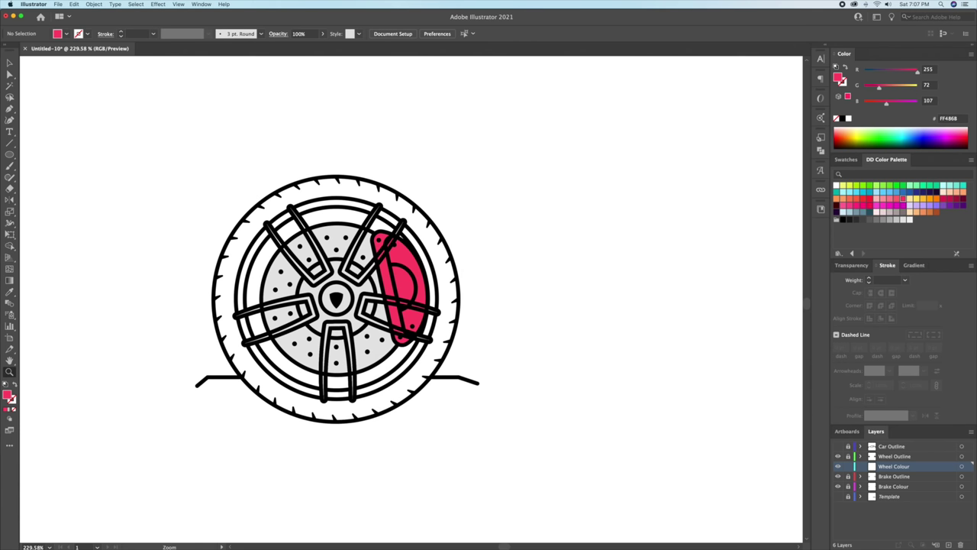
{"action": "key", "text": "v"}
{"action": "left_click", "coordinate": [589, 351]}
{"action": "left_click", "coordinate": [838, 219]}
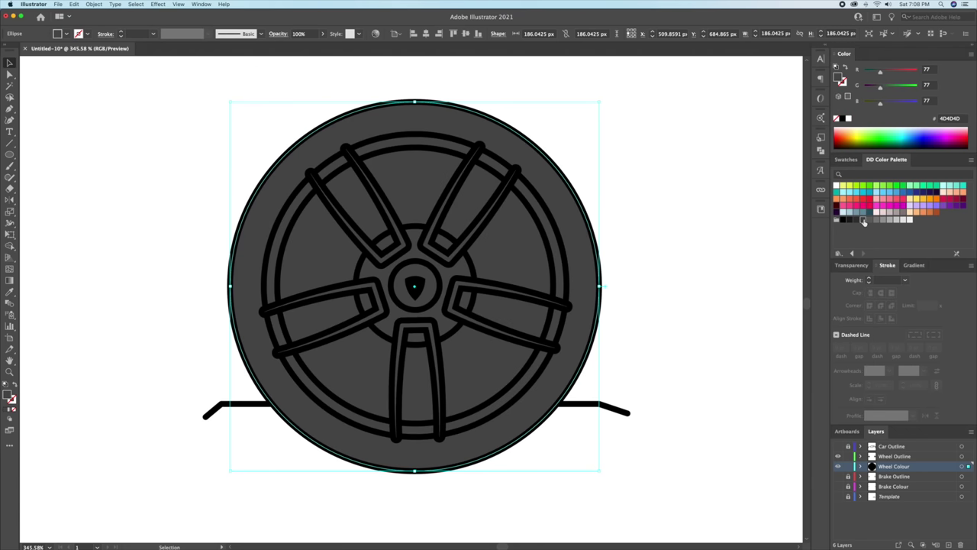
{"action": "left_click", "coordinate": [671, 277]}
{"action": "left_click", "coordinate": [442, 142]}
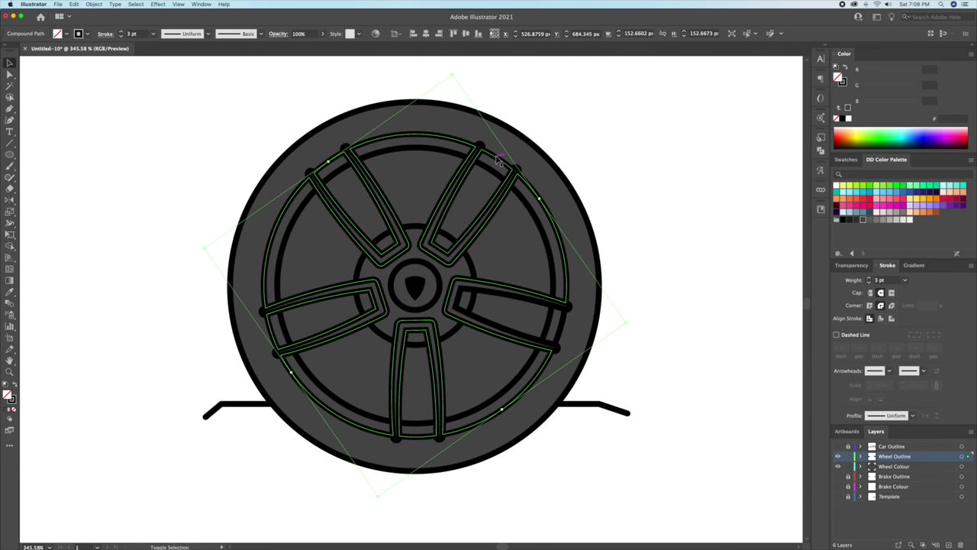
Step: Draw a light grey rim circle from the wheel centre
{"action": "key", "text": "l"}
{"action": "left_click_drag", "start_coordinate": [414, 287], "coordinate": [567, 135]}
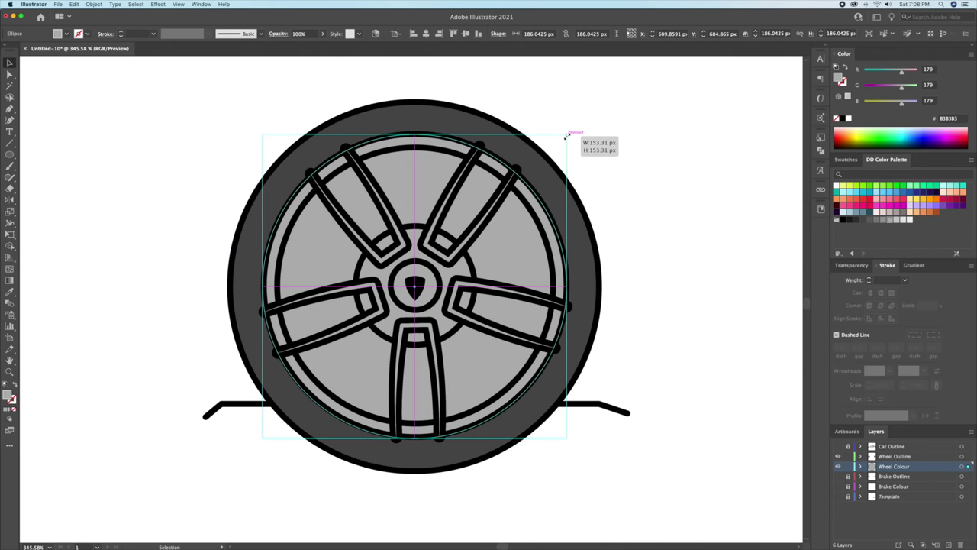
{"action": "left_click_drag", "start_coordinate": [567, 135], "coordinate": [567, 135]}
{"action": "left_click", "coordinate": [632, 140]}
Step: Move the five wheel spokes onto the Wheel Colour layer
{"action": "left_click", "coordinate": [511, 289]}
{"action": "left_click", "coordinate": [461, 195], "text": "shift"}
{"action": "left_click", "coordinate": [394, 216], "text": "shift"}
{"action": "left_click", "coordinate": [321, 325], "text": "shift"}
{"action": "left_click", "coordinate": [397, 390], "text": "shift"}
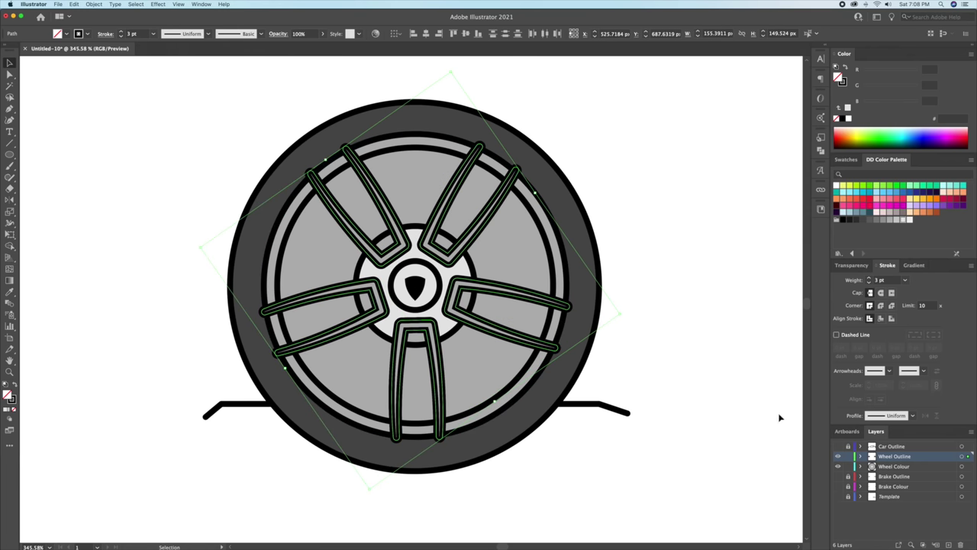
{"action": "left_click_drag", "start_coordinate": [969, 456], "coordinate": [969, 466]}
{"action": "left_click", "coordinate": [694, 224]}
Step: Lock the Wheel Outline layer and fill the spoke windows light grey
{"action": "scroll", "coordinate": [398, 294], "scroll_direction": "up", "scroll_amount": 5}
{"action": "left_click", "coordinate": [525, 348]}
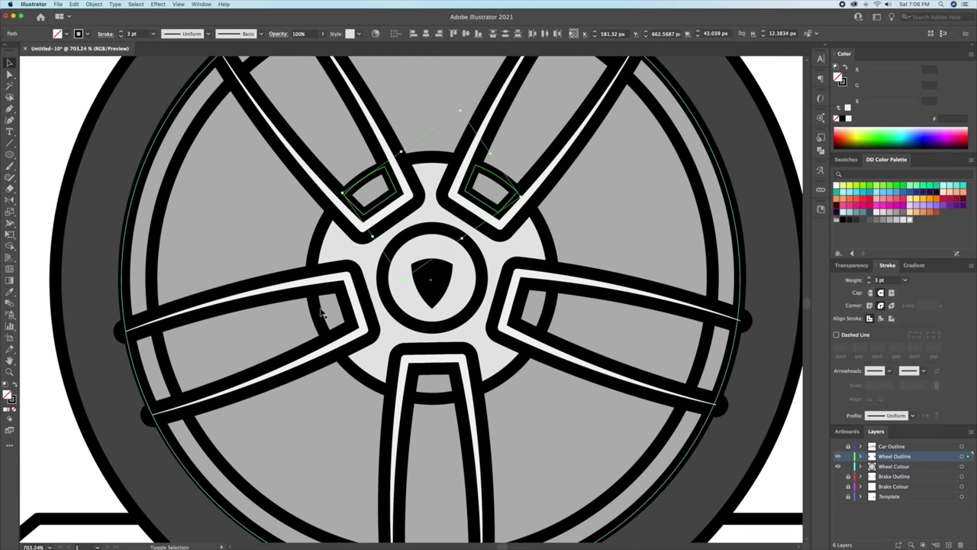
{"action": "left_click", "coordinate": [966, 465]}
{"action": "left_click", "coordinate": [847, 456]}
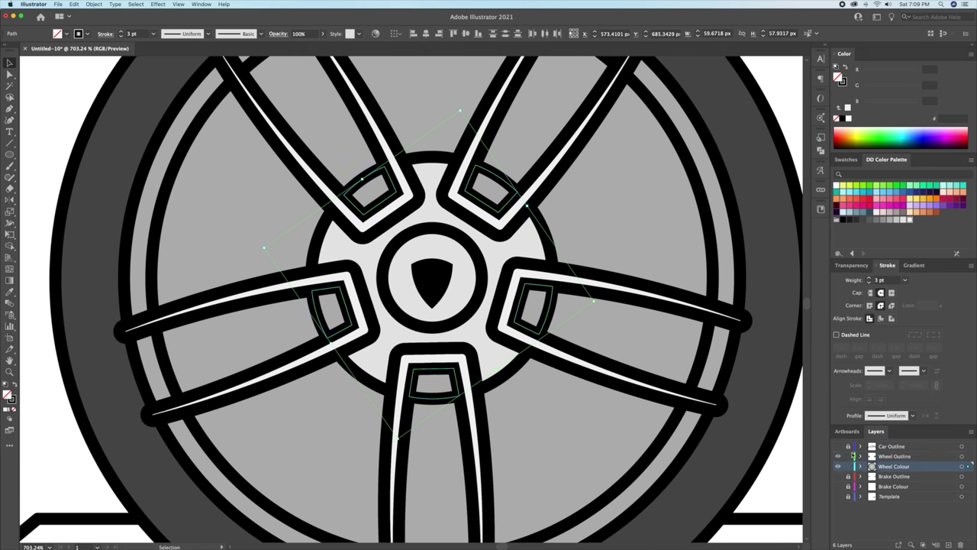
{"action": "key", "text": "i"}
{"action": "left_click", "coordinate": [563, 303]}
{"action": "left_click", "coordinate": [538, 248]}
{"action": "key", "text": "ctrl+shift+a"}
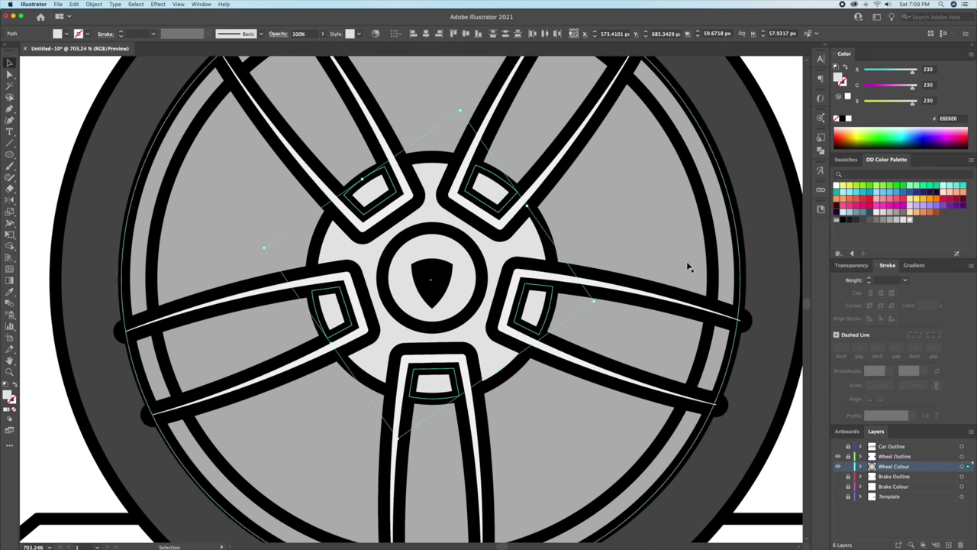
Step: Add a white hub circle behind the centre badge
{"action": "scroll", "coordinate": [543, 346], "scroll_direction": "down", "scroll_amount": 2}
{"action": "key", "text": "l"}
{"action": "left_click_drag", "start_coordinate": [482, 309], "coordinate": [489, 320]}
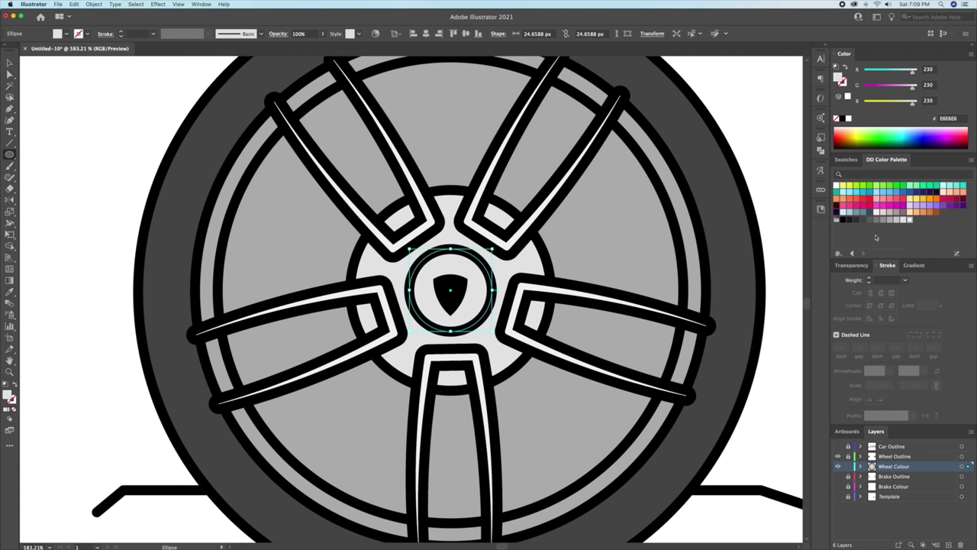
{"action": "left_click", "coordinate": [847, 118]}
{"action": "key", "text": "ctrl+["}
Step: Darken the rim circle's fill to 666666 grey
{"action": "scroll", "coordinate": [438, 200], "scroll_direction": "down", "scroll_amount": 3}
{"action": "scroll", "coordinate": [438, 200], "scroll_direction": "up", "scroll_amount": 3}
{"action": "key", "text": "v"}
{"action": "left_click", "coordinate": [446, 199]}
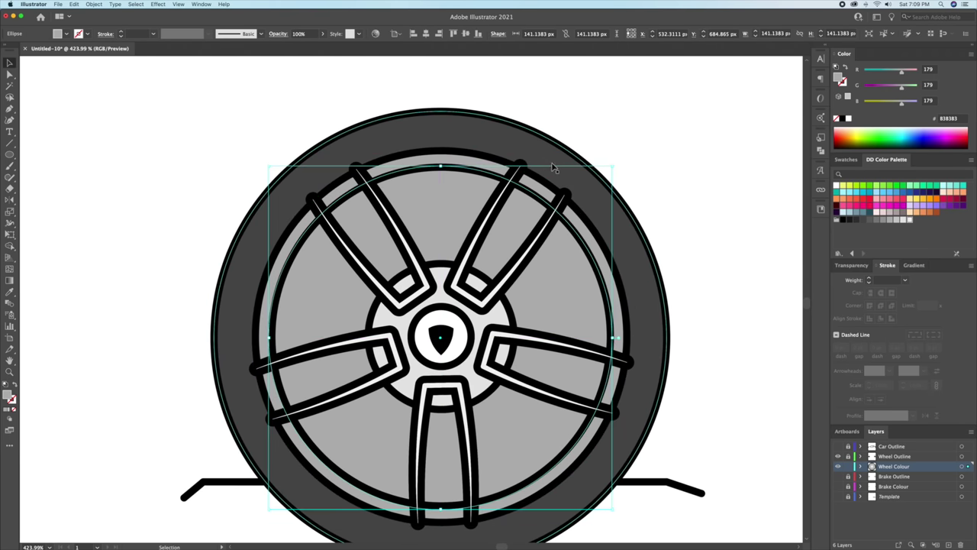
{"action": "left_click", "coordinate": [865, 220]}
{"action": "left_click", "coordinate": [892, 475]}
Step: Remove the grey fill covering the disc and caliper with Shape Builder, then show Car Outline
{"action": "scroll", "coordinate": [344, 303], "scroll_direction": "down", "scroll_amount": 2}
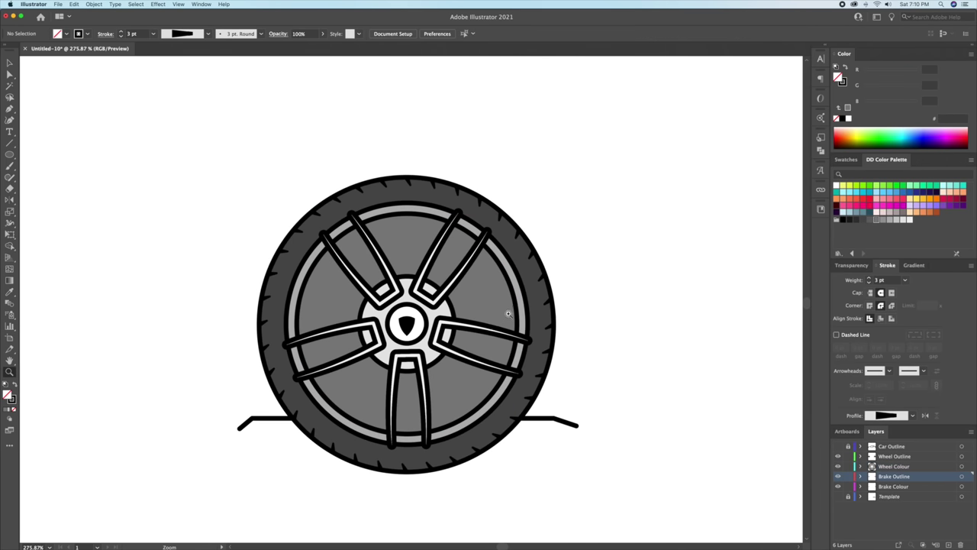
{"action": "left_click", "coordinate": [503, 300]}
{"action": "key", "text": "shift+m"}
{"action": "key", "text": "shift+m"}
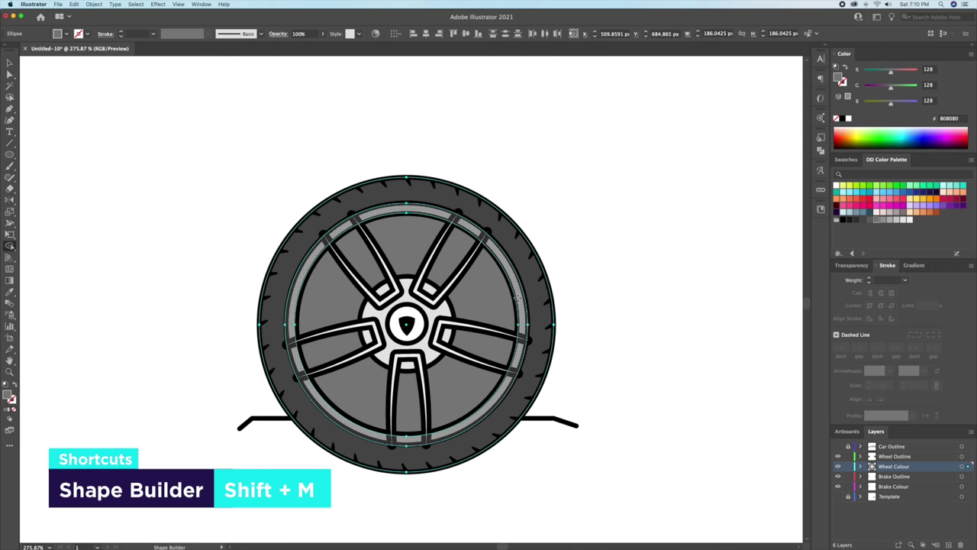
{"action": "left_click", "coordinate": [504, 302], "text": "alt"}
{"action": "key", "text": "v"}
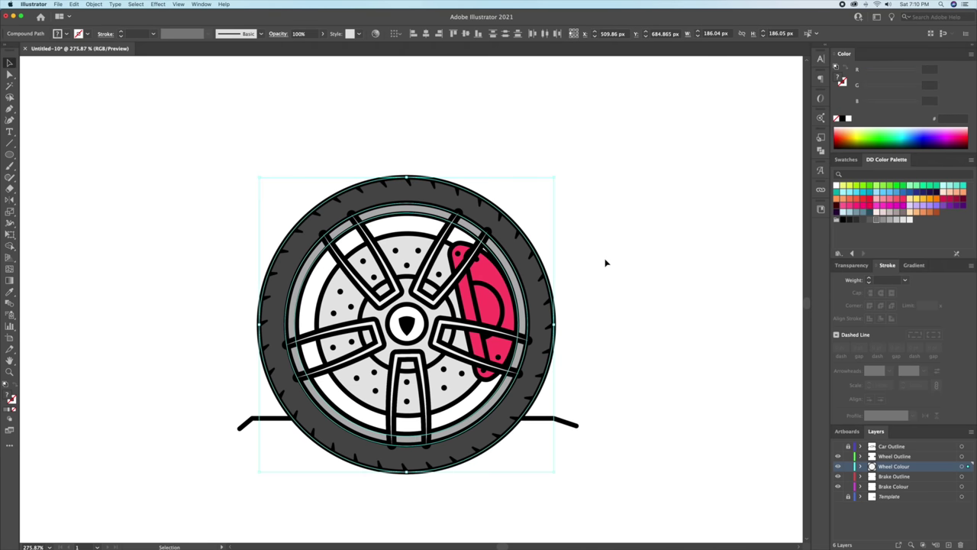
{"action": "left_click", "coordinate": [645, 289]}
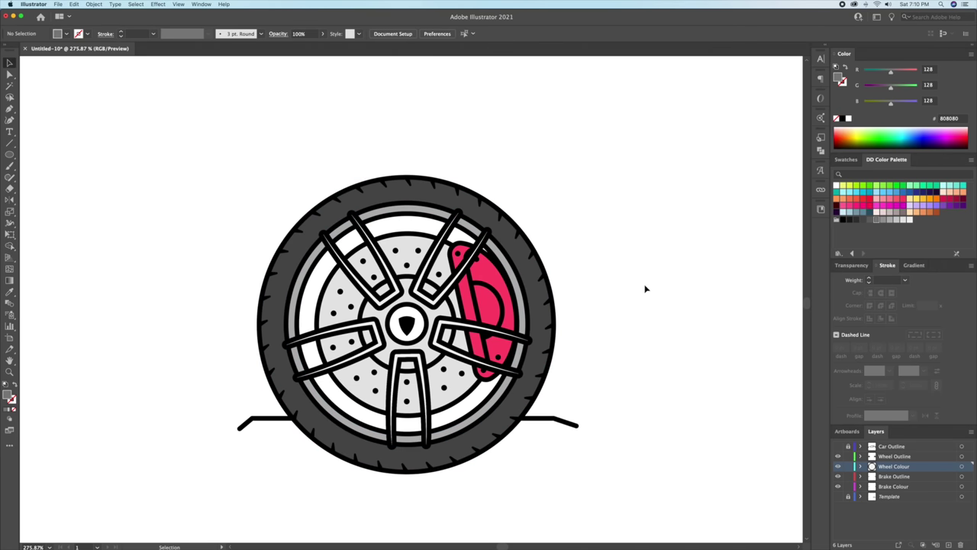
{"action": "left_click", "coordinate": [837, 445]}
{"action": "scroll", "coordinate": [315, 393], "scroll_direction": "down", "scroll_amount": 3}
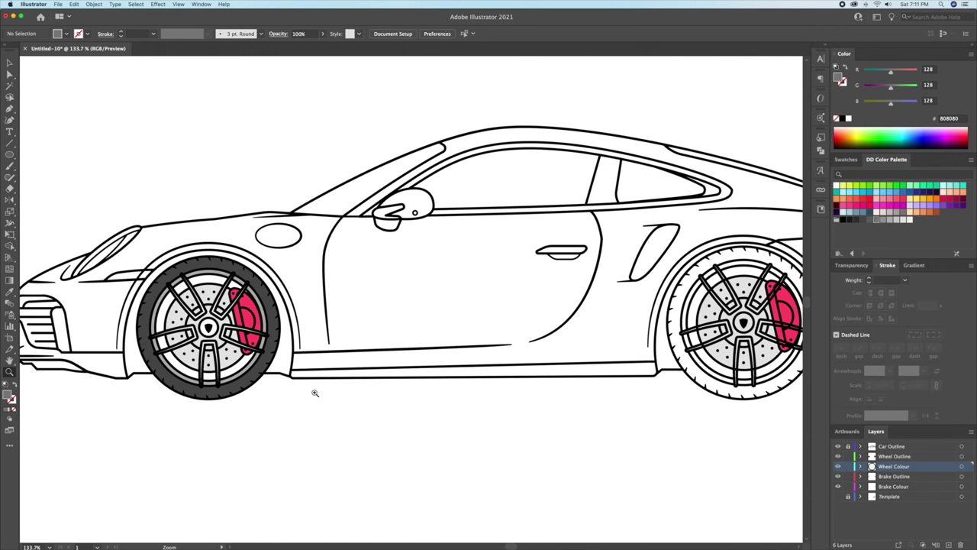
Step: Slightly enlarge the front wheel artwork, then hide the car outline and wheel layers
{"action": "left_click_drag", "start_coordinate": [314, 393], "coordinate": [434, 350]}
{"action": "scroll", "coordinate": [378, 301], "scroll_direction": "up", "scroll_amount": 4}
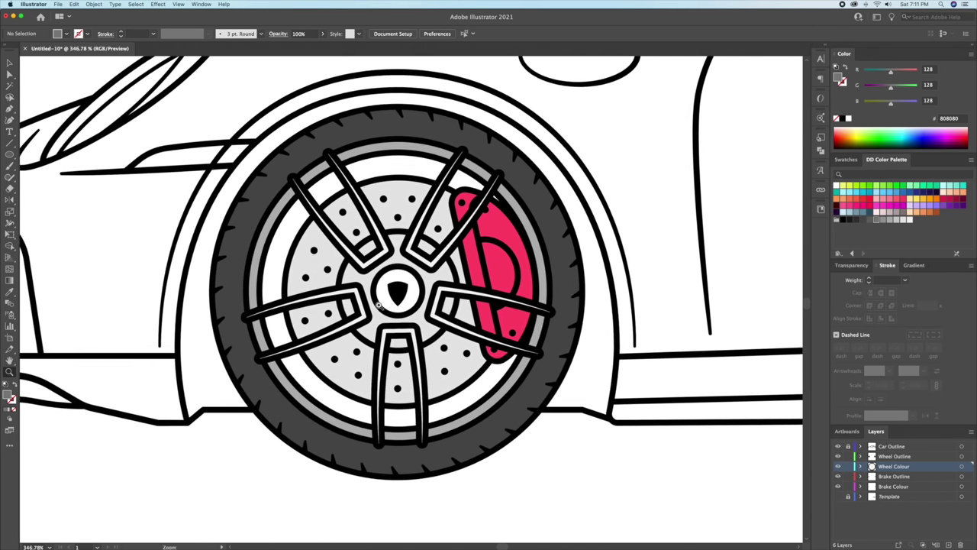
{"action": "scroll", "coordinate": [377, 304], "scroll_direction": "down", "scroll_amount": 5}
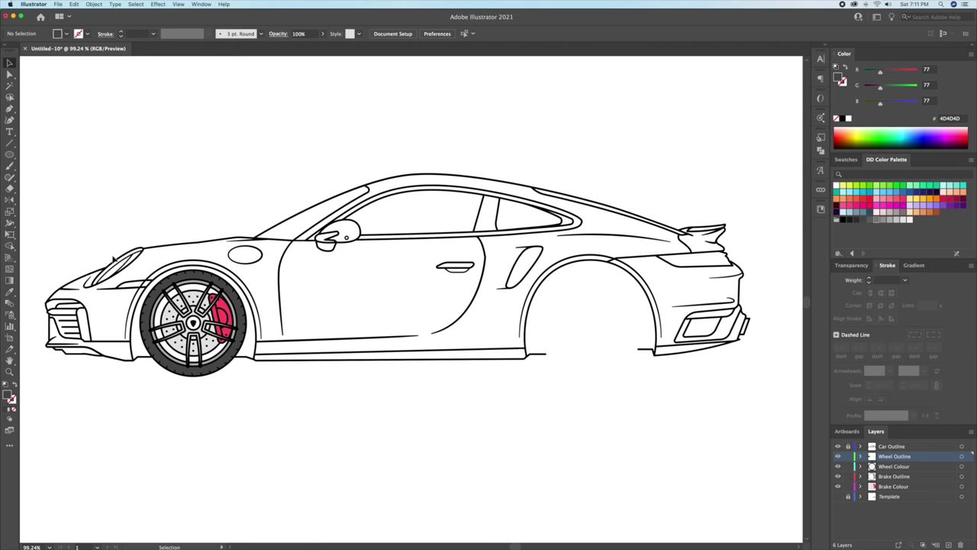
{"action": "mouse_move", "coordinate": [264, 405]}
{"action": "left_mouse_down"}
{"action": "mouse_move", "coordinate": [239, 375]}
{"action": "mouse_move", "coordinate": [588, 376]}
{"action": "left_mouse_up"}
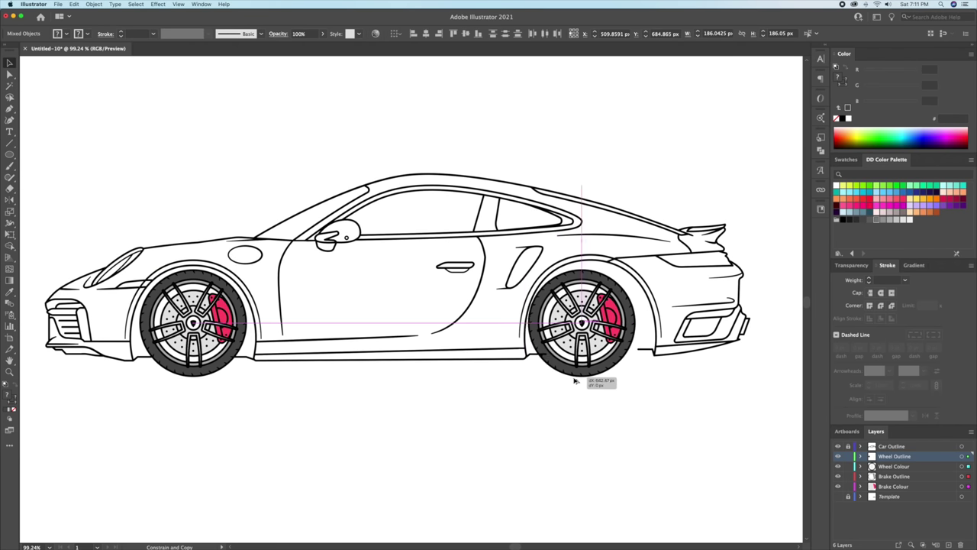
{"action": "scroll", "coordinate": [675, 279], "scroll_direction": "up", "scroll_amount": 4}
{"action": "left_click_drag", "start_coordinate": [674, 279], "coordinate": [682, 269]}
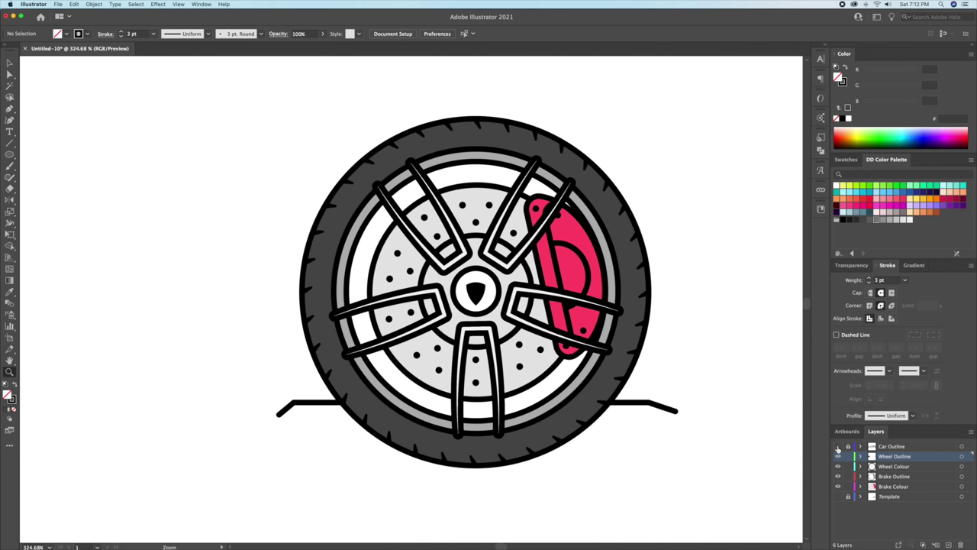
{"action": "left_click", "coordinate": [837, 447]}
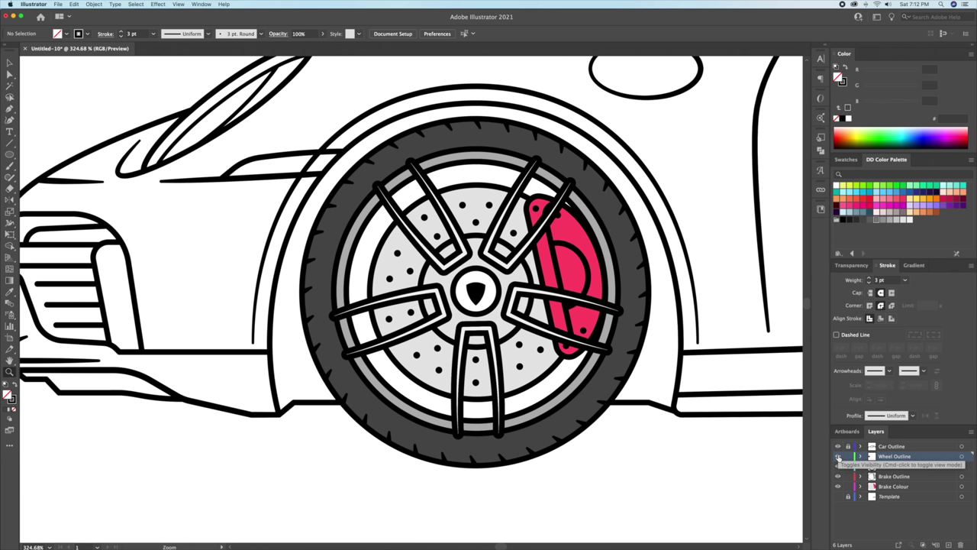
{"action": "left_click_drag", "start_coordinate": [837, 447], "coordinate": [837, 466]}
{"action": "left_click", "coordinate": [837, 455]}
Step: Shift the brake artwork and pink caliper slightly to the left
{"action": "left_click_drag", "start_coordinate": [634, 418], "coordinate": [545, 415]}
{"action": "key", "text": "v"}
{"action": "left_click", "coordinate": [388, 306]}
{"action": "left_click", "coordinate": [497, 276]}
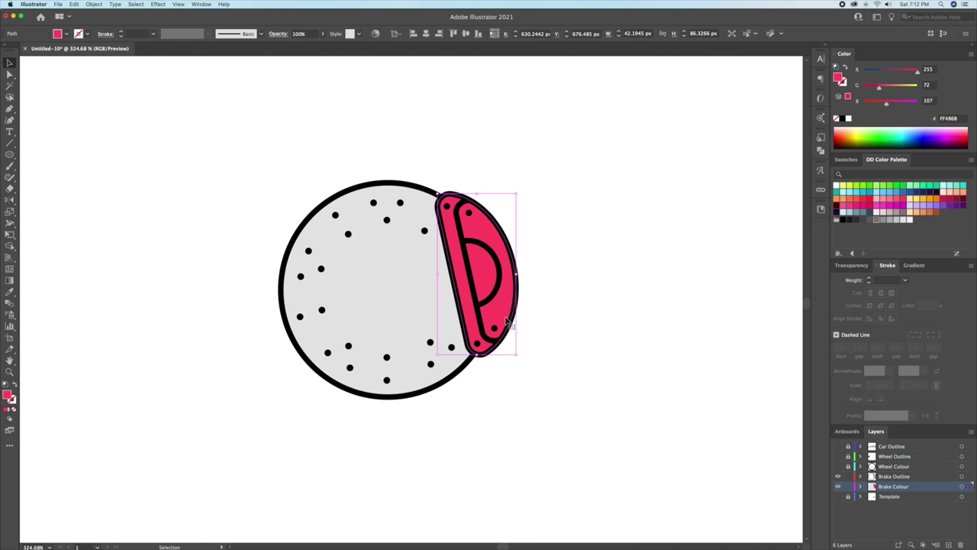
{"action": "left_click_drag", "start_coordinate": [497, 277], "coordinate": [481, 276]}
Step: Stretch the brake strip up to the disc's top and fill it grey B3B3B3
{"action": "left_click_drag", "start_coordinate": [502, 191], "coordinate": [632, 246]}
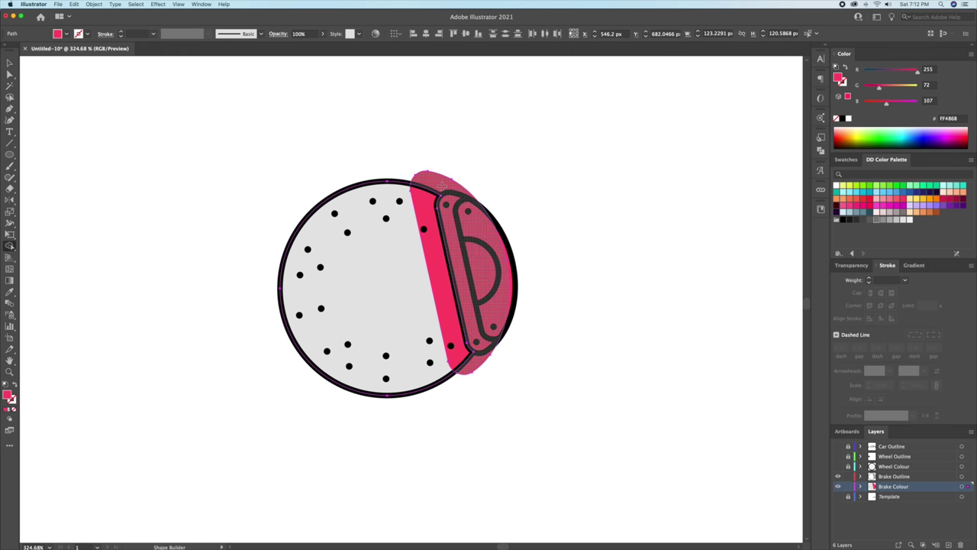
{"action": "left_click", "coordinate": [886, 219]}
{"action": "left_click", "coordinate": [693, 202]}
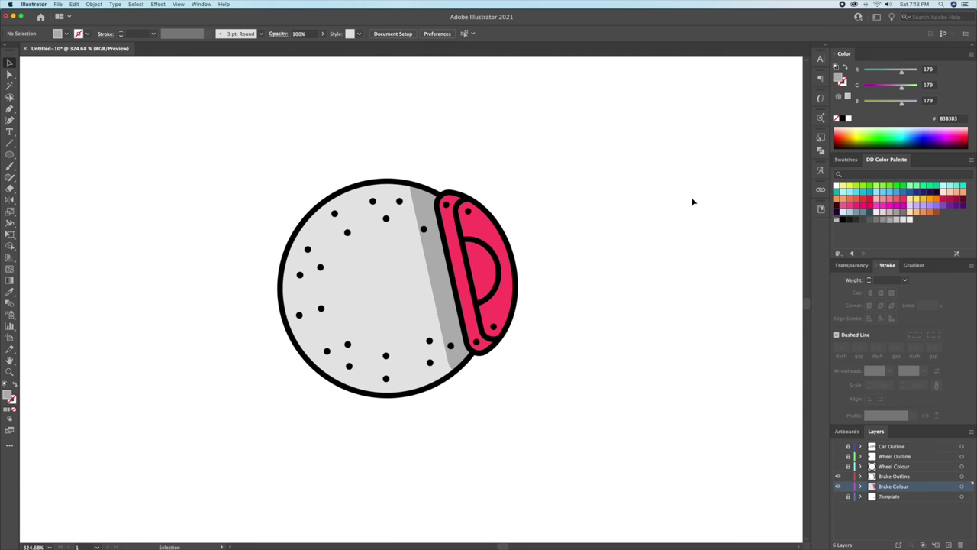
Step: Copy the brake disc shape and Paste in Place to trim the grey band
{"action": "key", "text": "a"}
{"action": "left_click", "coordinate": [365, 287]}
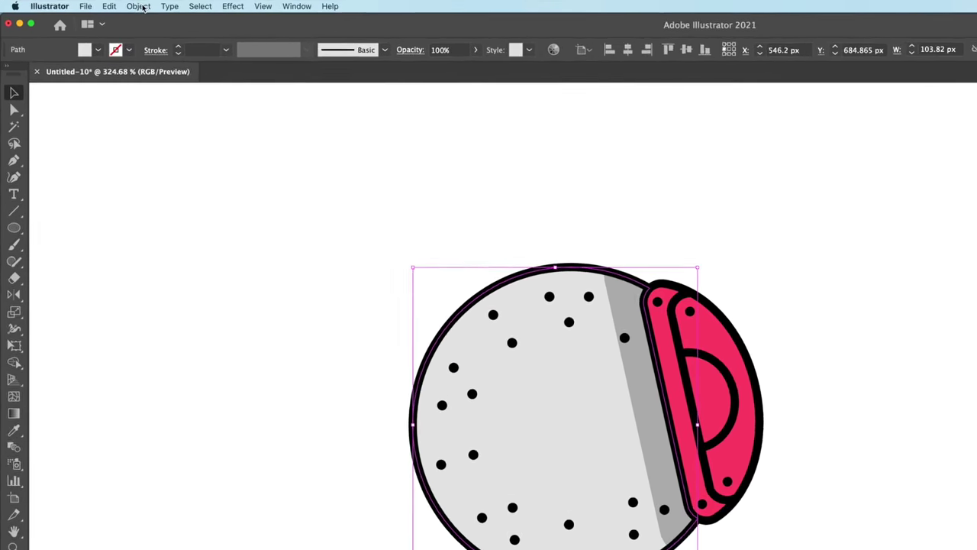
{"action": "left_click", "coordinate": [96, 4]}
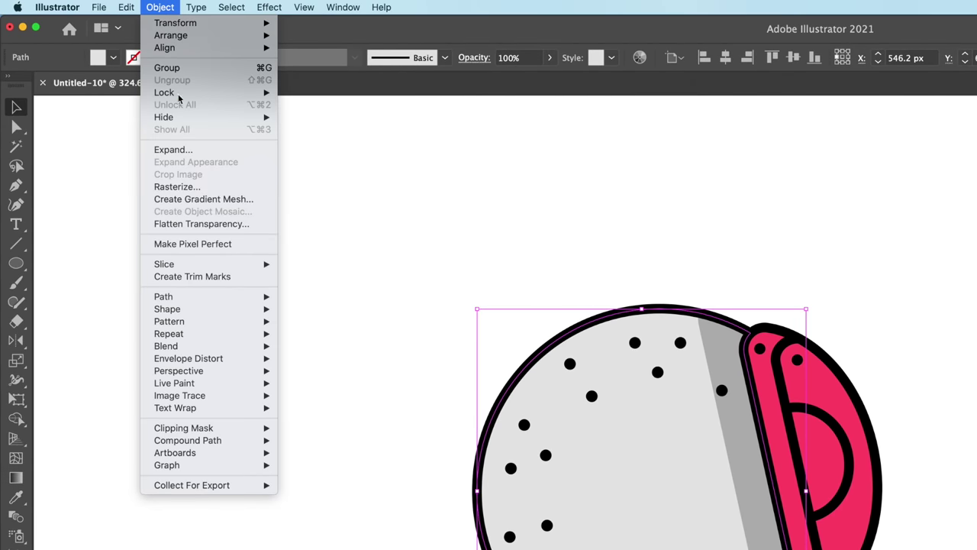
{"action": "left_click", "coordinate": [126, 9]}
{"action": "left_click", "coordinate": [152, 163]}
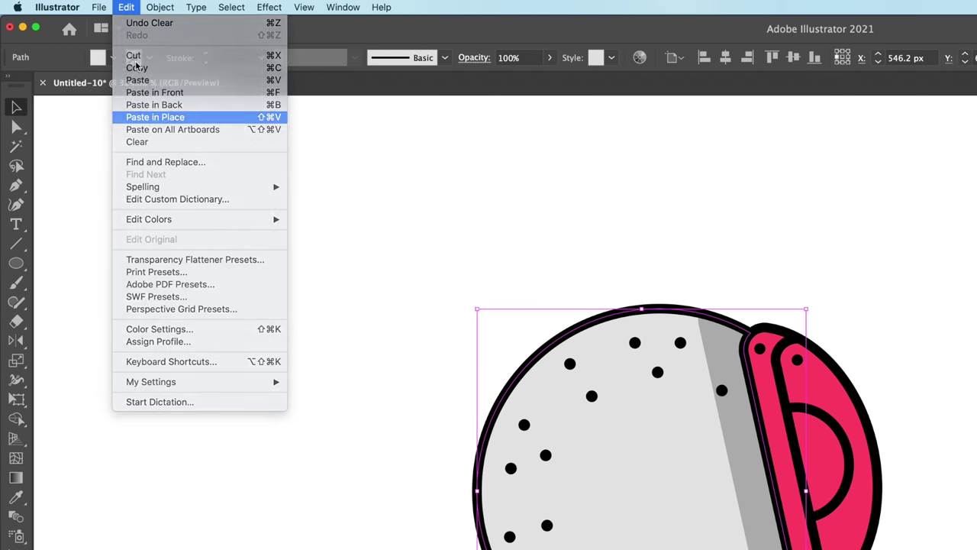
{"action": "left_click", "coordinate": [124, 8]}
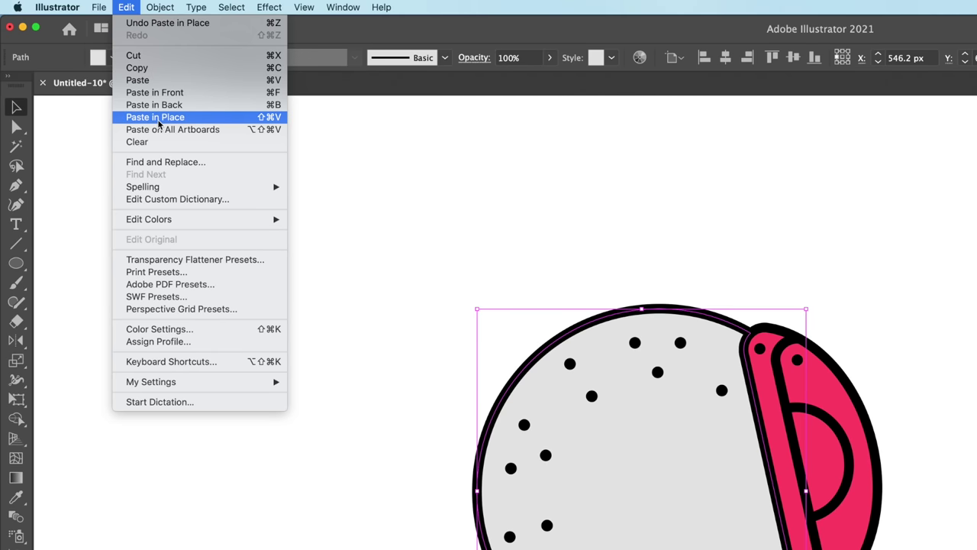
{"action": "left_click", "coordinate": [158, 119]}
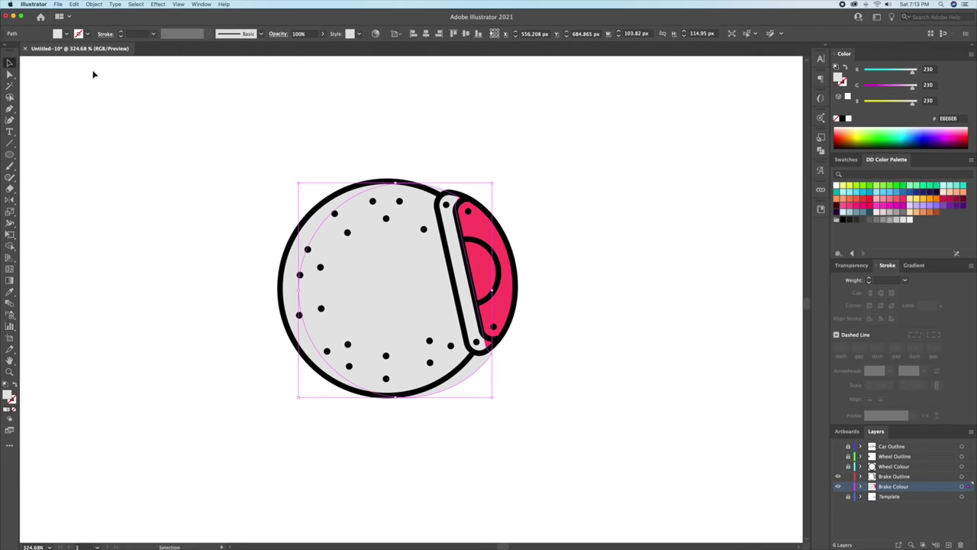
{"action": "left_click", "coordinate": [562, 191]}
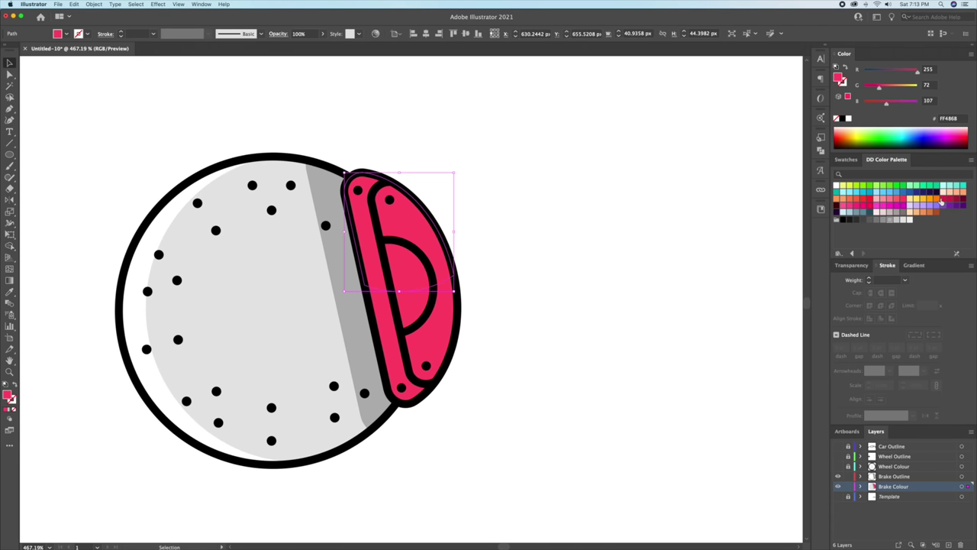
Step: Add a low-opacity white highlight oval on the caliper and copy it to the caliper's top
{"action": "left_click", "coordinate": [455, 223]}
{"action": "left_click_drag", "start_coordinate": [398, 328], "coordinate": [399, 329]}
{"action": "key", "text": "v"}
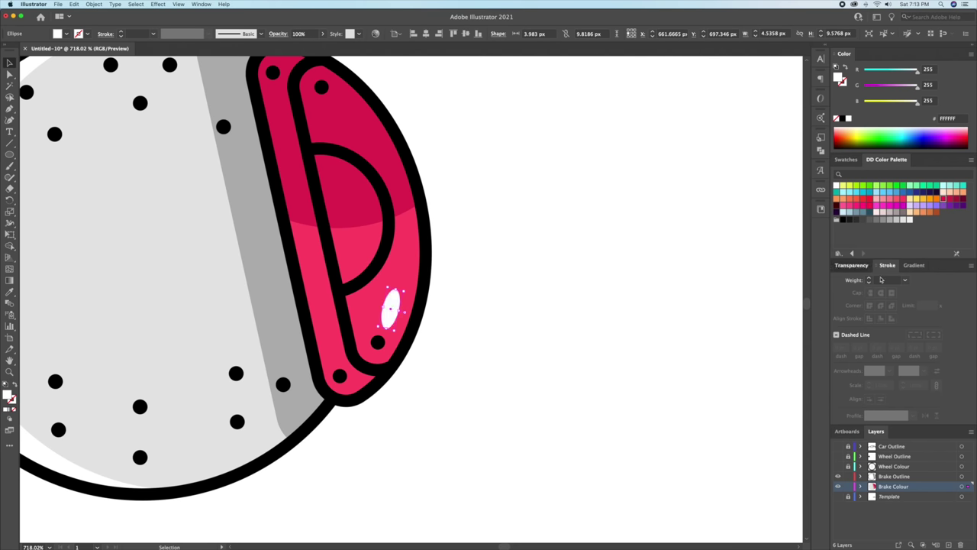
{"action": "left_click", "coordinate": [864, 267]}
{"action": "key", "text": "8"}
{"action": "left_click_drag", "start_coordinate": [391, 308], "coordinate": [367, 133]}
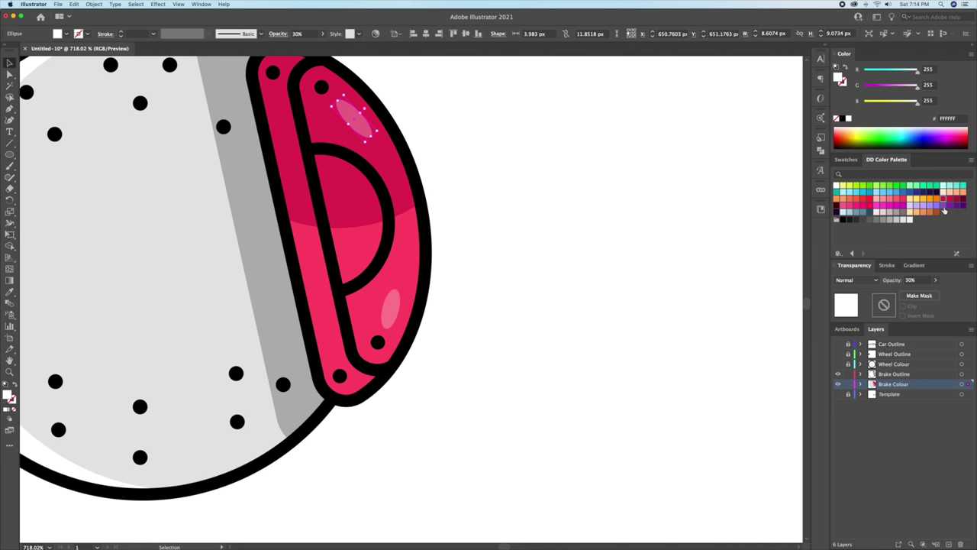
{"action": "left_click", "coordinate": [503, 150]}
Step: Zoom out and show the Wheel Colour and Wheel Outline layers
{"action": "key", "text": "super+0"}
{"action": "left_click", "coordinate": [837, 364]}
{"action": "left_click", "coordinate": [893, 365]}
{"action": "scroll", "coordinate": [702, 331], "scroll_direction": "down", "scroll_amount": 3}
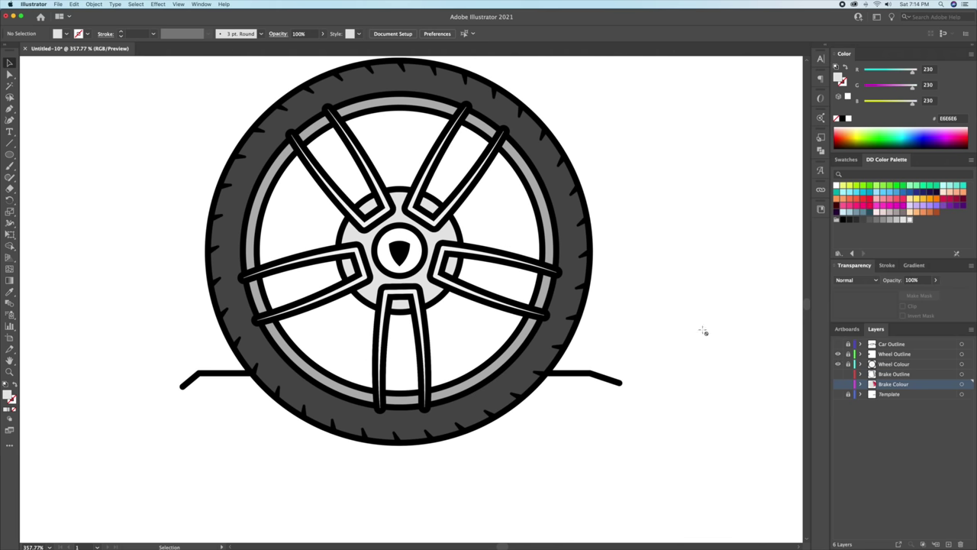
Step: Shade the upper tyre with an ellipse trimmed by Shape Builder and given a darker fill
{"action": "key", "text": "l"}
{"action": "left_click_drag", "start_coordinate": [424, 212], "coordinate": [601, 321]}
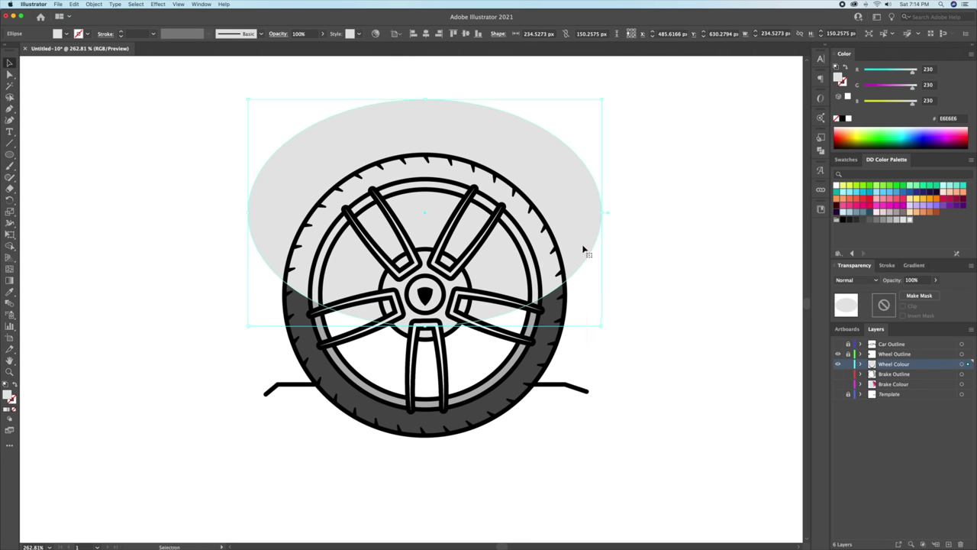
{"action": "key", "text": "super+a"}
{"action": "key", "text": "shift+m"}
{"action": "left_click", "coordinate": [581, 205], "text": "alt"}
{"action": "key", "text": "v"}
{"action": "left_click", "coordinate": [544, 229]}
{"action": "left_click", "coordinate": [842, 119]}
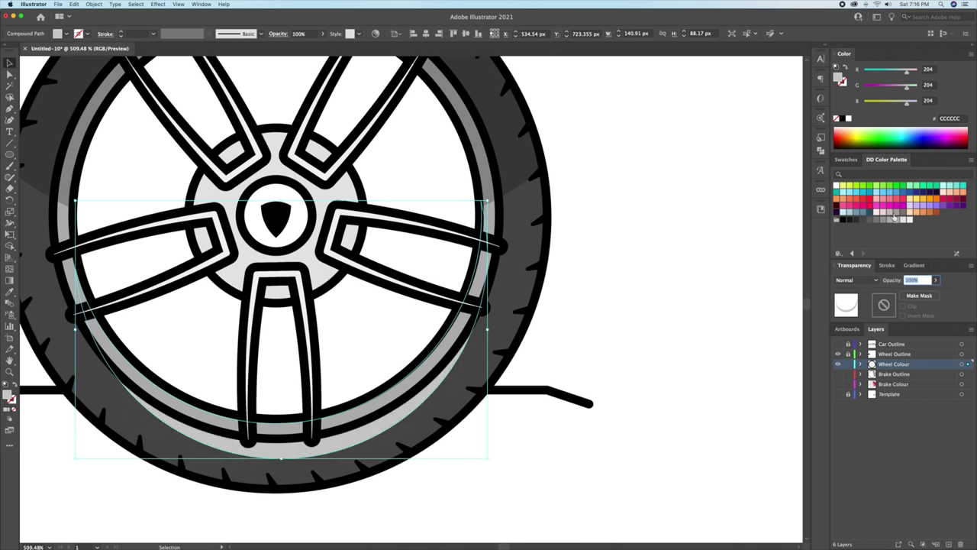
Step: Draw a tall rectangle over the badge's right half to split it
{"action": "key", "text": "super+shift+a"}
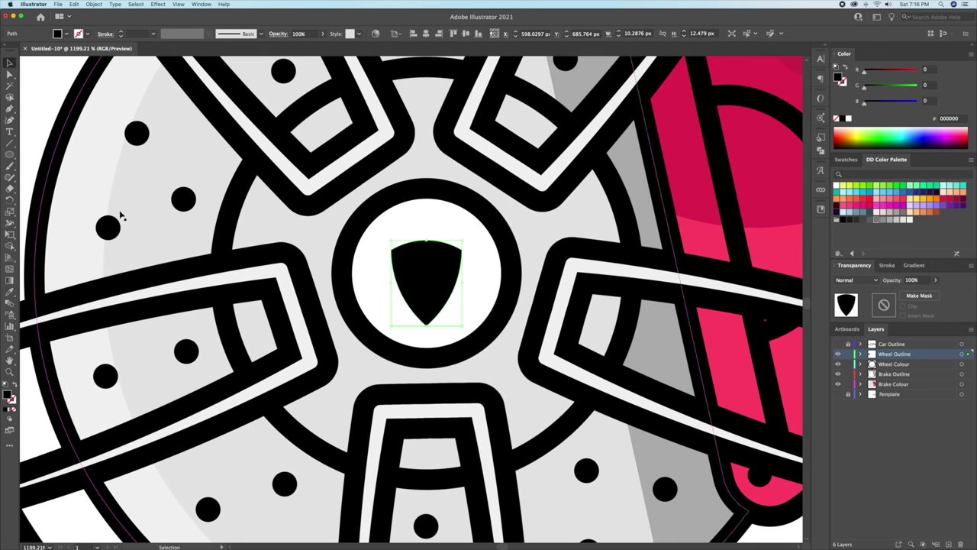
{"action": "left_click_drag", "start_coordinate": [9, 155], "coordinate": [34, 152]}
{"action": "mouse_move", "coordinate": [427, 235]}
{"action": "left_mouse_down"}
{"action": "mouse_move", "coordinate": [458, 334]}
{"action": "mouse_move", "coordinate": [424, 325]}
{"action": "left_mouse_up"}
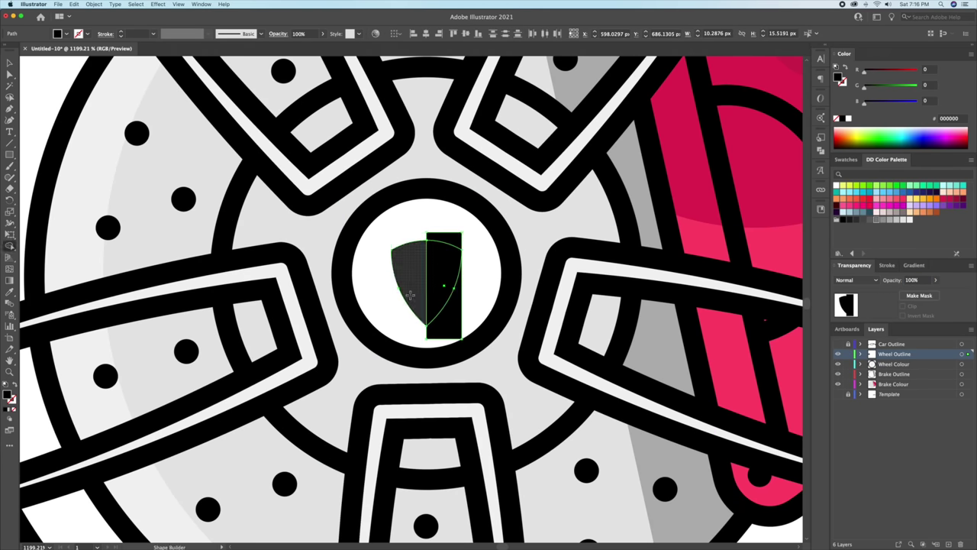
{"action": "key", "text": "v"}
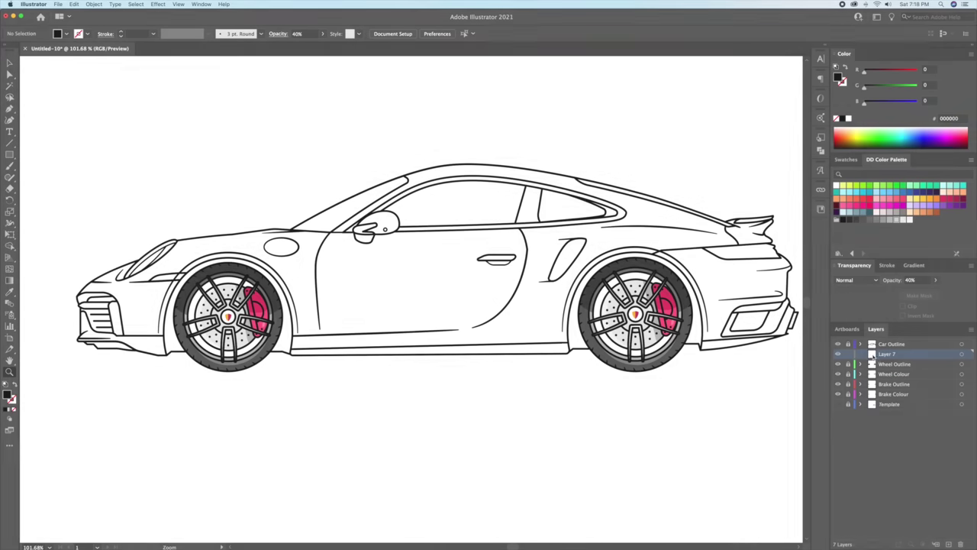
Step: Rename Layer 7 to Car Colour, copy the car outline onto it and hide other layers
{"action": "double_click", "coordinate": [872, 356]}
{"action": "type", "text": "Car Colour"}
{"action": "key", "text": "Return"}
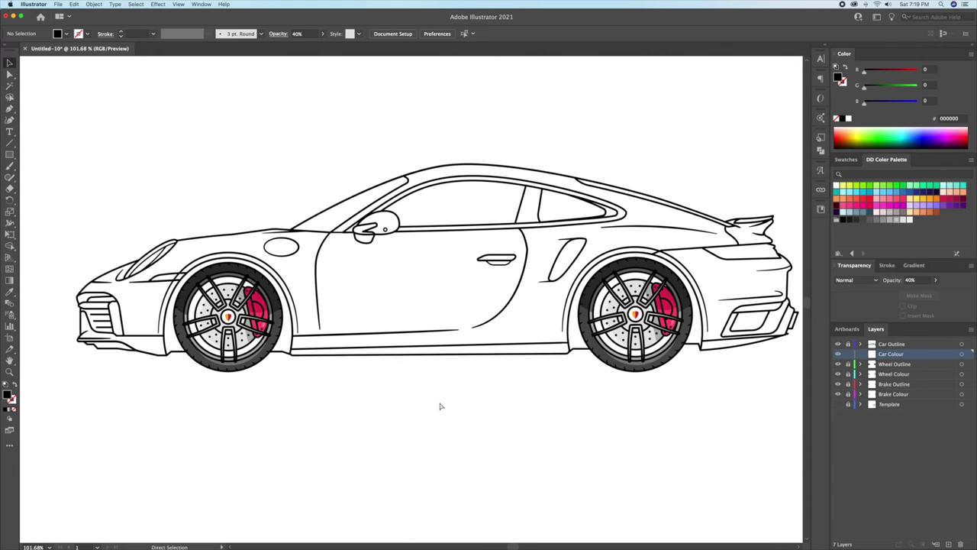
{"action": "left_click", "coordinate": [847, 344]}
{"action": "key", "text": "ctrl+a"}
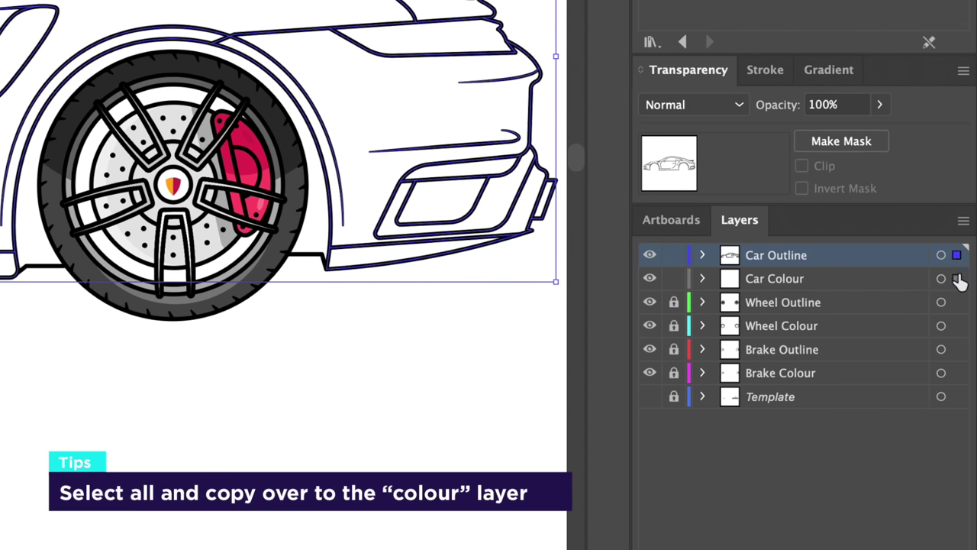
{"action": "left_click_drag", "start_coordinate": [956, 255], "coordinate": [959, 279]}
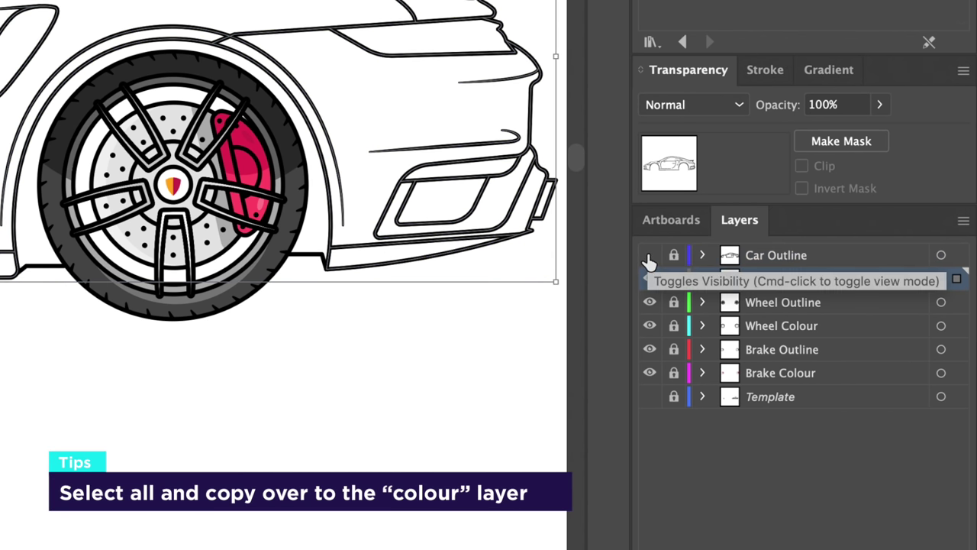
{"action": "left_click_drag", "start_coordinate": [649, 255], "coordinate": [653, 395]}
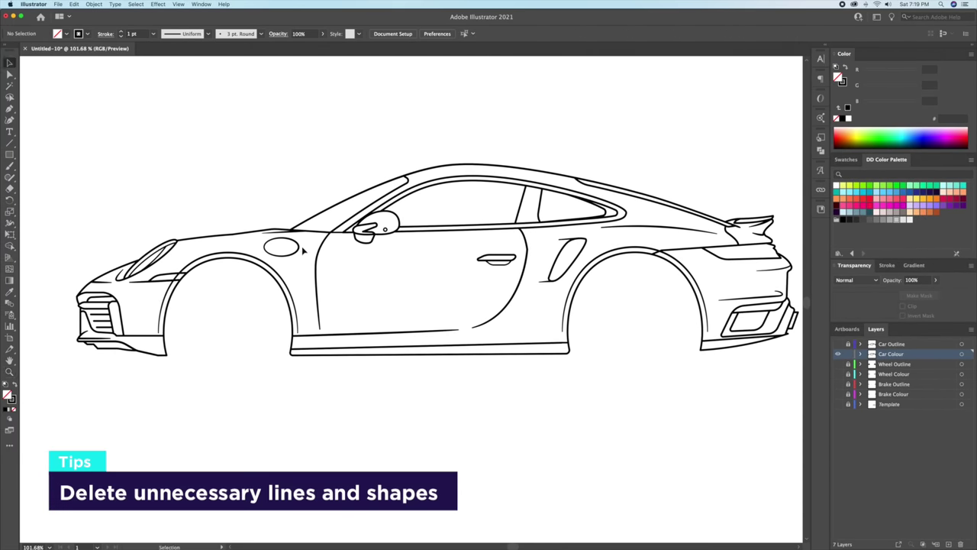
Step: Delete the small front-arch oval, door-front line, rear shoulder line and door handle
{"action": "left_click", "coordinate": [300, 248]}
{"action": "key", "text": "Delete"}
{"action": "left_click", "coordinate": [317, 290]}
{"action": "key", "text": "Delete"}
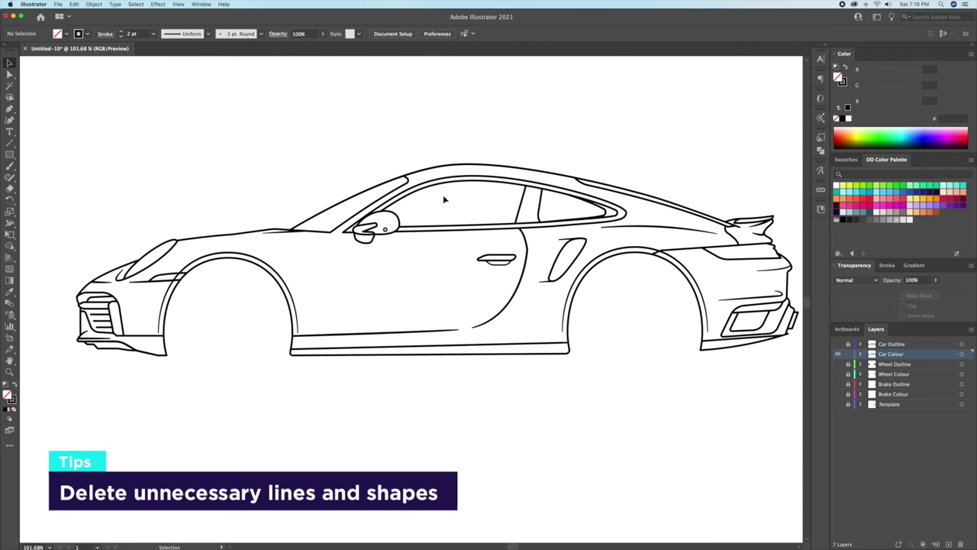
{"action": "left_click", "coordinate": [725, 233]}
{"action": "key", "text": "Delete"}
{"action": "left_click", "coordinate": [496, 259]}
{"action": "key", "text": "Delete"}
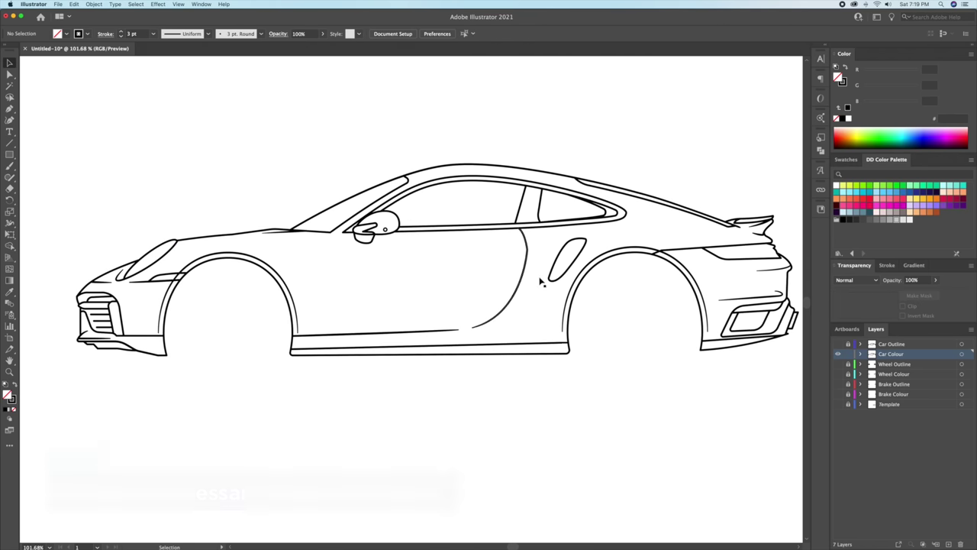
{"action": "scroll", "coordinate": [649, 290], "scroll_direction": "right", "scroll_amount": 3}
{"action": "scroll", "coordinate": [700, 297], "scroll_direction": "left", "scroll_amount": 1}
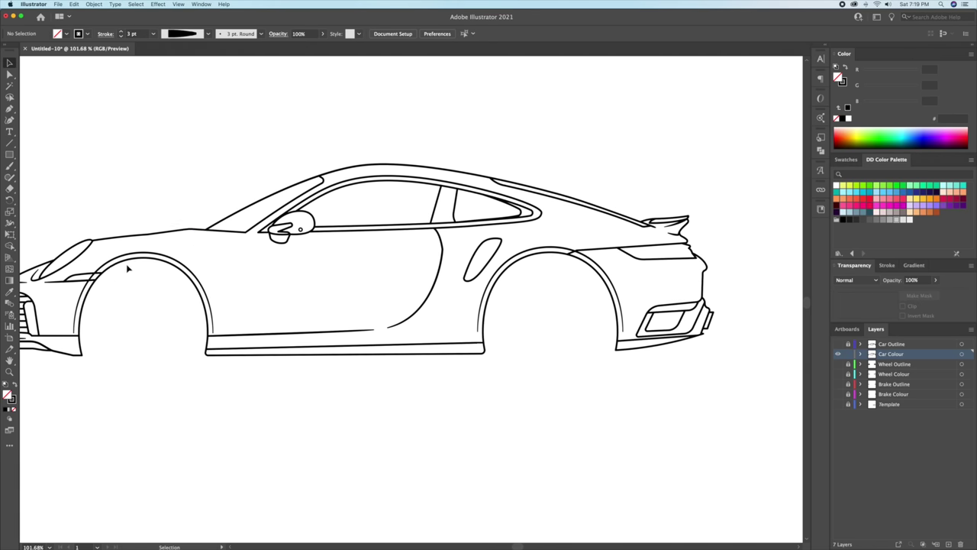
{"action": "scroll", "coordinate": [130, 273], "scroll_direction": "left", "scroll_amount": 3}
{"action": "scroll", "coordinate": [140, 281], "scroll_direction": "left", "scroll_amount": 1}
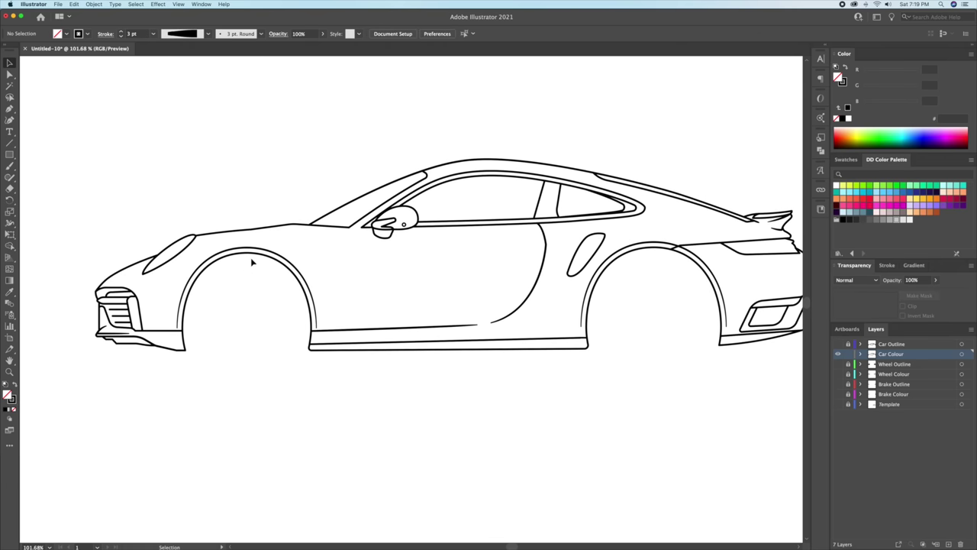
{"action": "scroll", "coordinate": [551, 277], "scroll_direction": "down", "scroll_amount": 2}
{"action": "scroll", "coordinate": [551, 277], "scroll_direction": "down", "scroll_amount": 2}
Step: Outline the car strokes, Unite them in Pathfinder, and release the compound path into a solid black shape
{"action": "scroll", "coordinate": [551, 277], "scroll_direction": "down", "scroll_amount": 2}
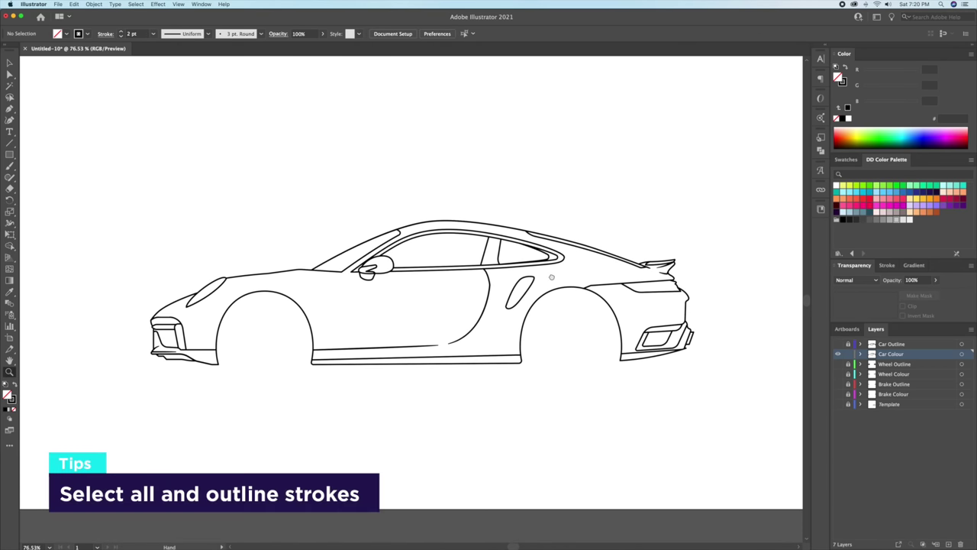
{"action": "key", "text": "v"}
{"action": "key", "text": "super+a"}
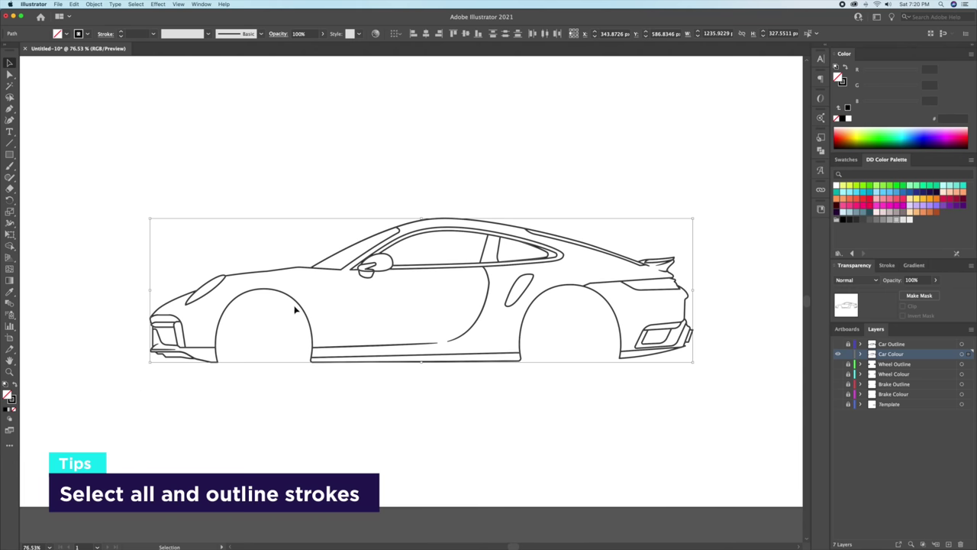
{"action": "left_click", "coordinate": [95, 4]}
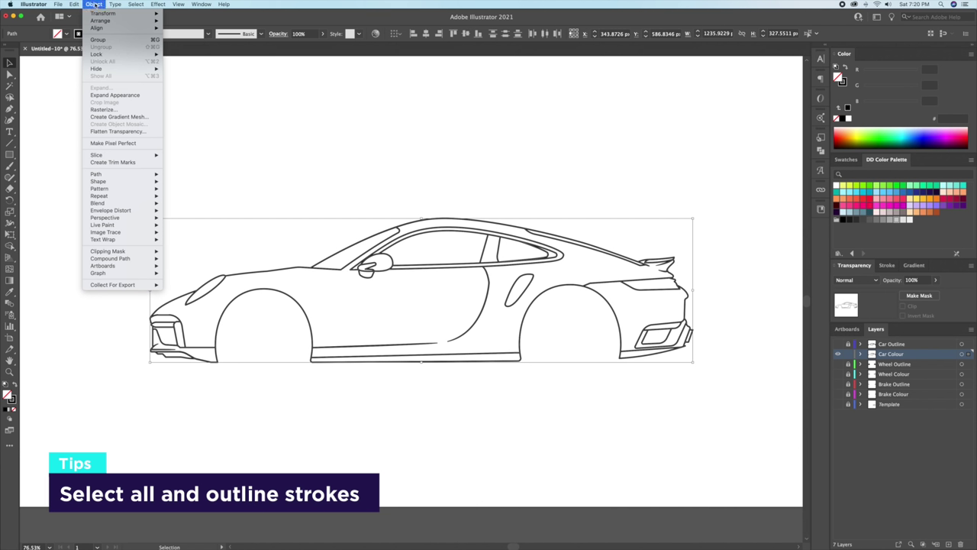
{"action": "mouse_move", "coordinate": [96, 174]}
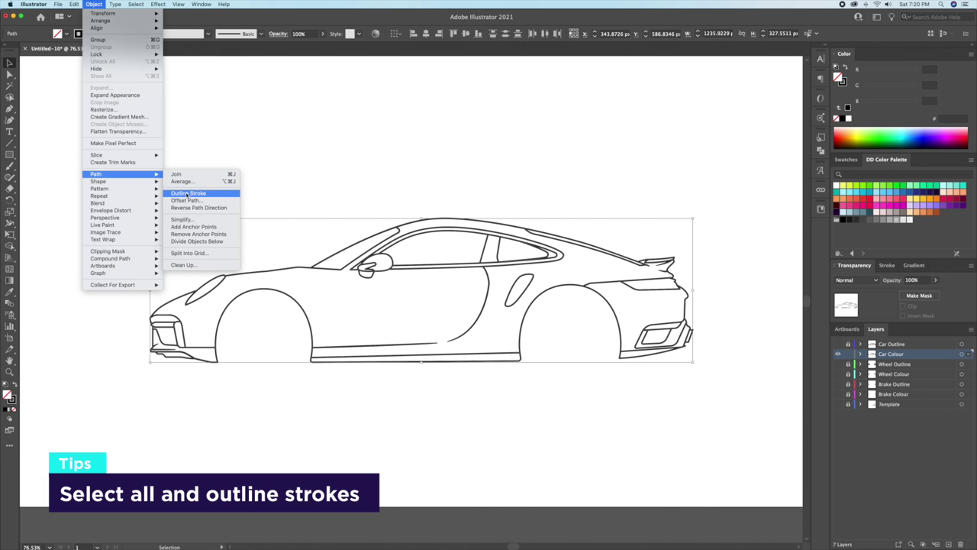
{"action": "left_click", "coordinate": [187, 193]}
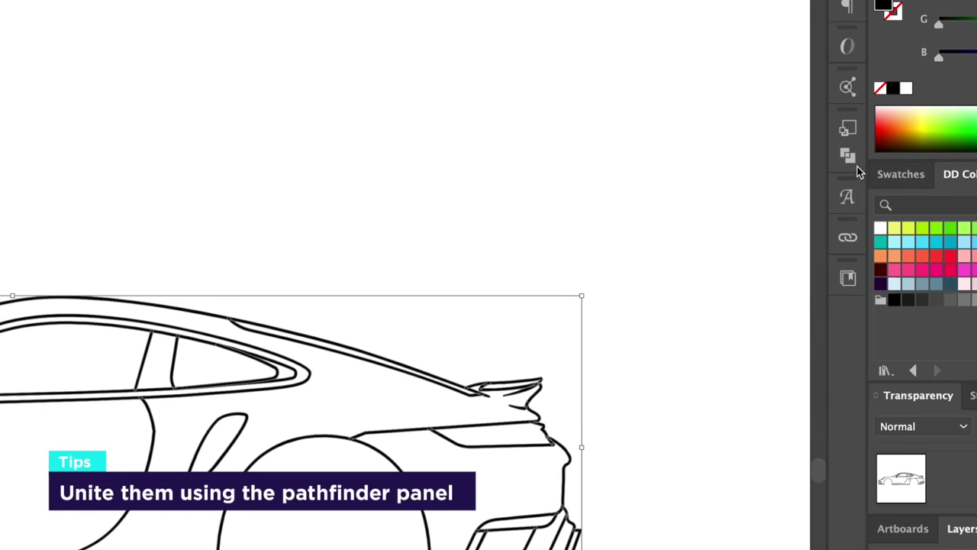
{"action": "left_click", "coordinate": [848, 156]}
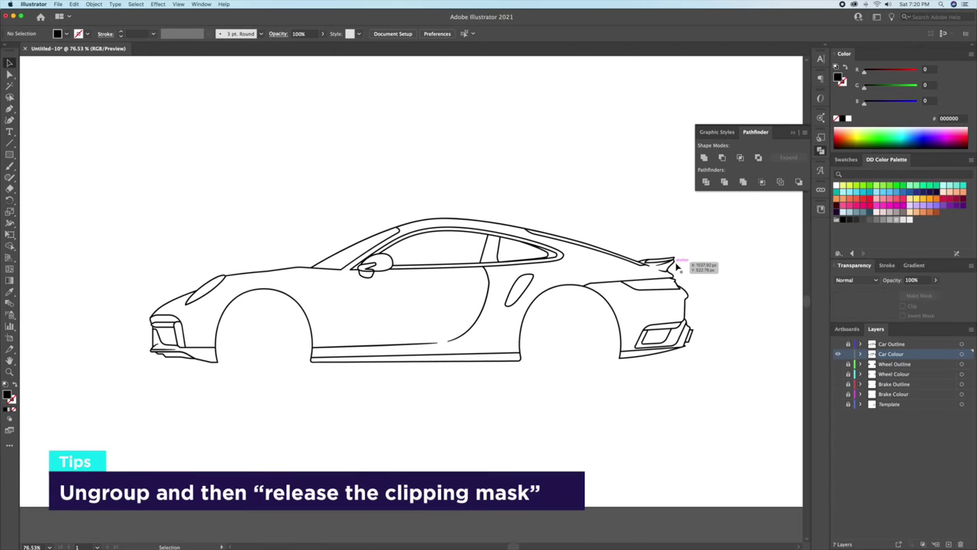
{"action": "left_click", "coordinate": [675, 266]}
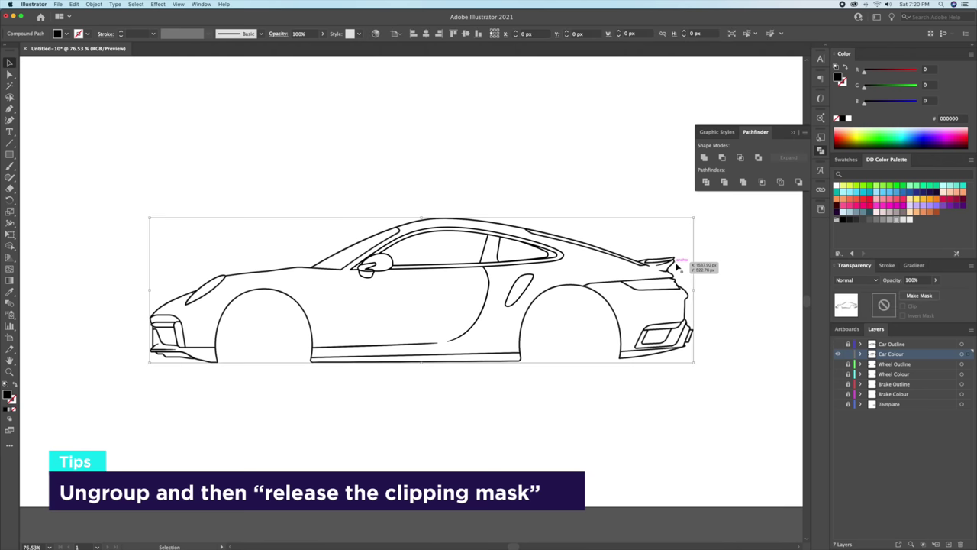
{"action": "right_click", "coordinate": [675, 266]}
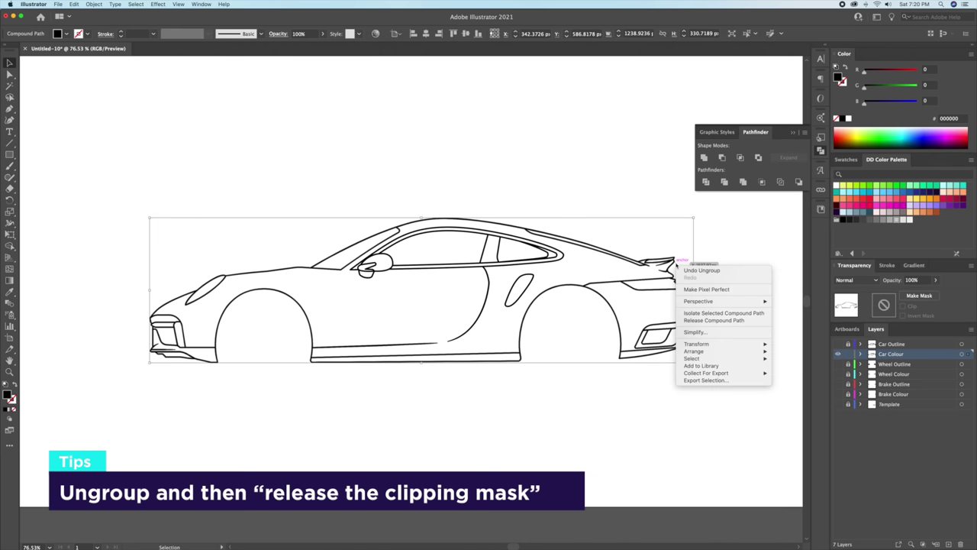
{"action": "left_click", "coordinate": [709, 320]}
{"action": "left_click", "coordinate": [562, 165]}
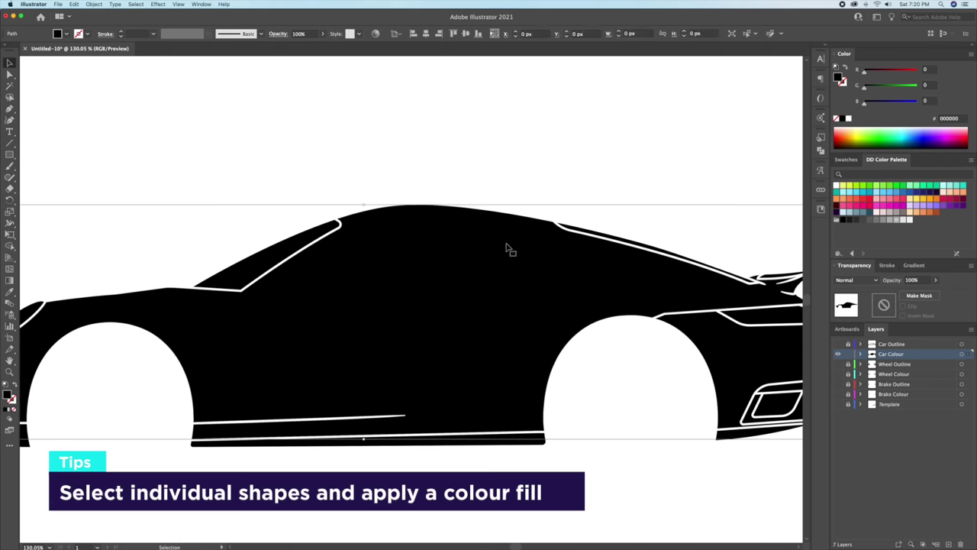
Step: Fill the car body and front bumper strip yellow and the bumper intakes dark grey 4D4D4D
{"action": "left_click", "coordinate": [509, 249], "text": "shift"}
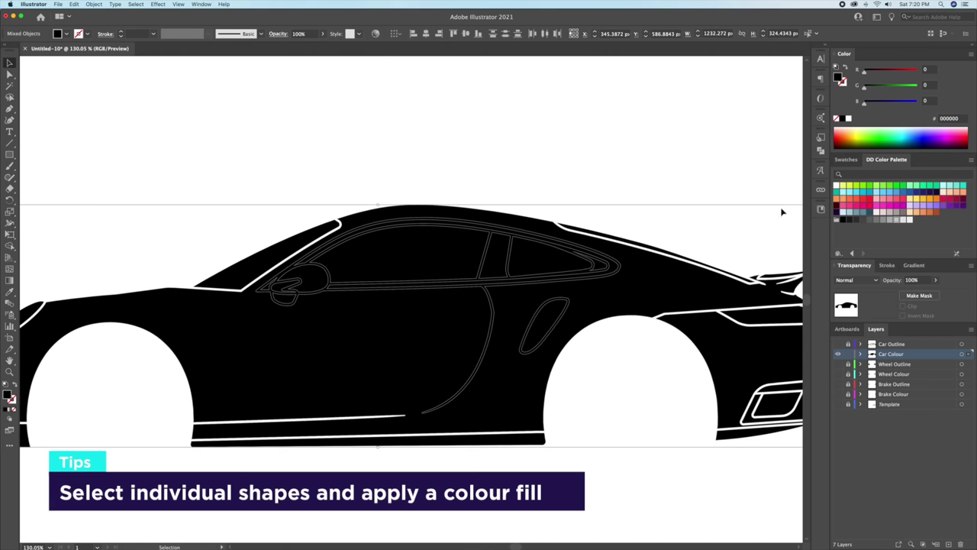
{"action": "left_click", "coordinate": [922, 201]}
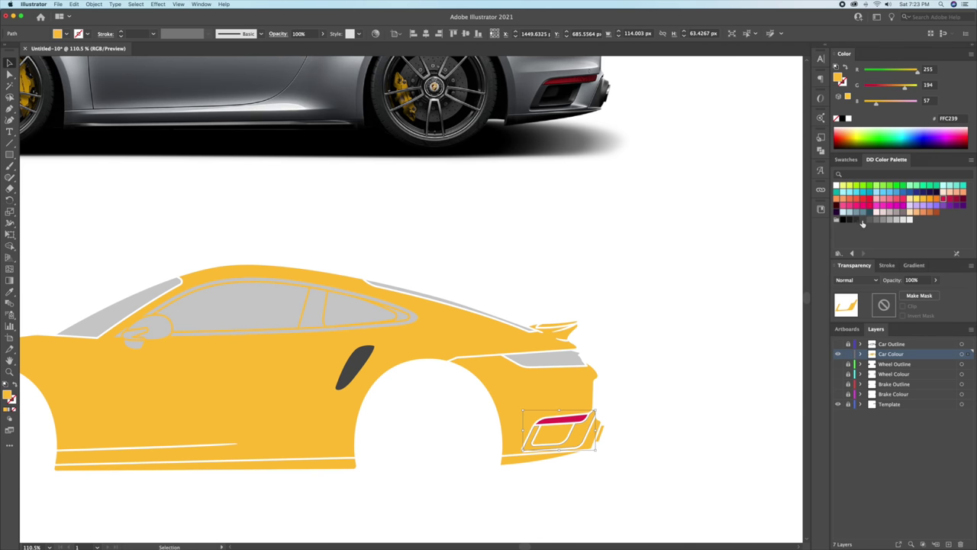
{"action": "left_click", "coordinate": [592, 447]}
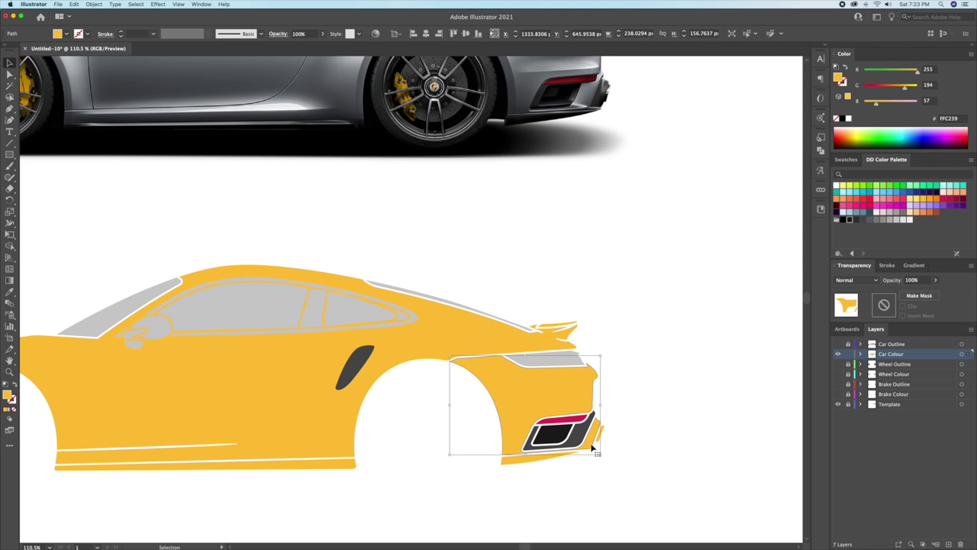
{"action": "left_click", "coordinate": [856, 220]}
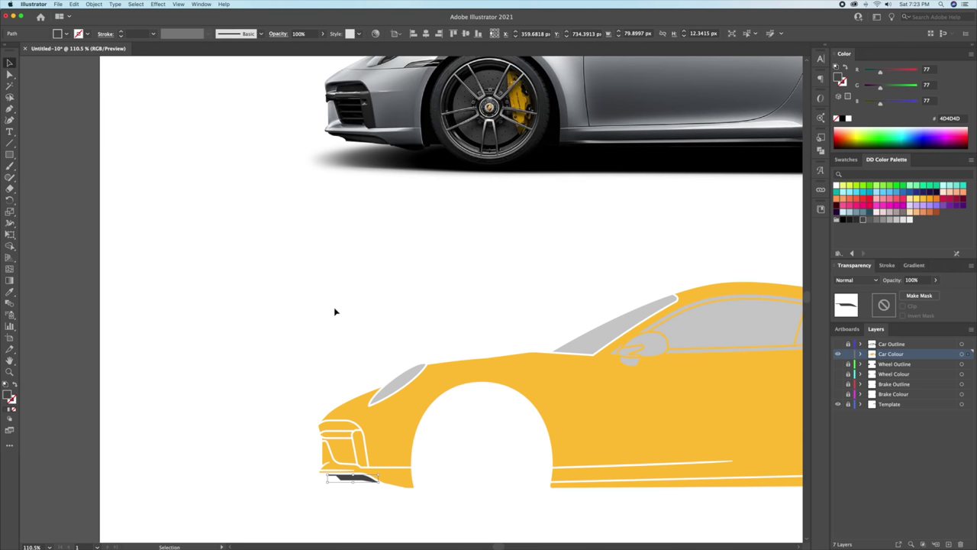
{"action": "left_click", "coordinate": [334, 312]}
{"action": "left_click", "coordinate": [349, 460]}
{"action": "left_click", "coordinate": [861, 220]}
{"action": "scroll", "coordinate": [328, 419], "scroll_direction": "down", "scroll_amount": 3}
{"action": "scroll", "coordinate": [325, 390], "scroll_direction": "up", "scroll_amount": 3}
{"action": "left_click", "coordinate": [386, 467]}
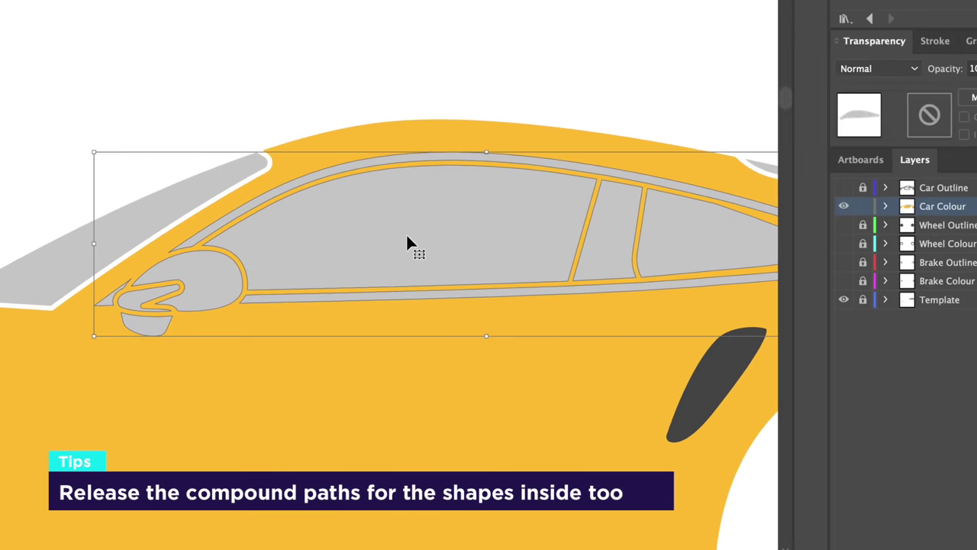
Step: Release the window compound path into separate window pieces
{"action": "right_click", "coordinate": [376, 221]}
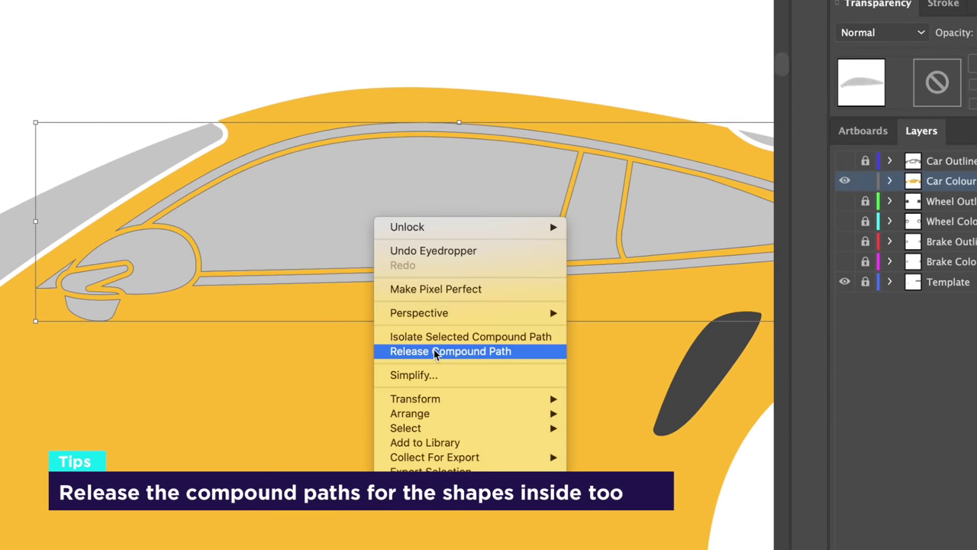
{"action": "left_click", "coordinate": [439, 352]}
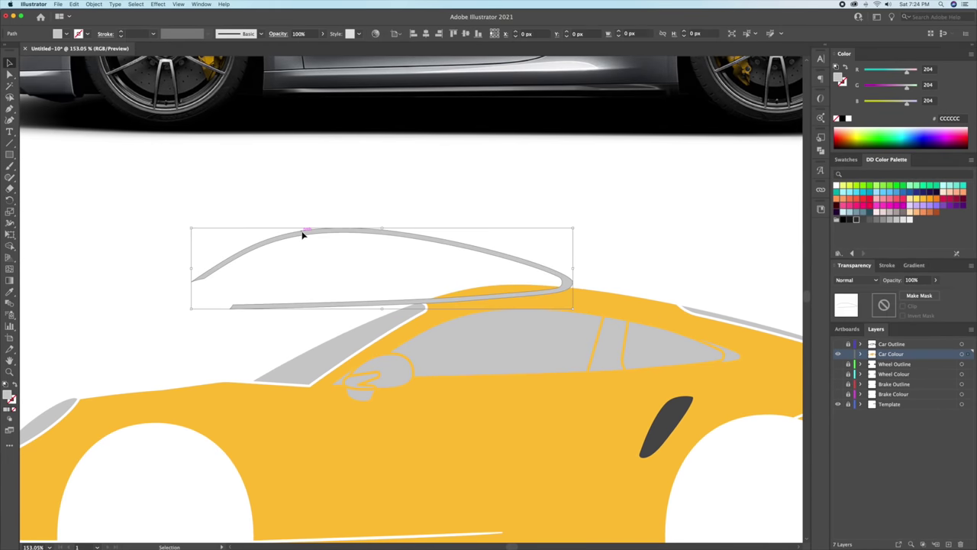
{"action": "scroll", "coordinate": [382, 412], "scroll_direction": "up", "scroll_amount": 3}
{"action": "left_click", "coordinate": [376, 445]}
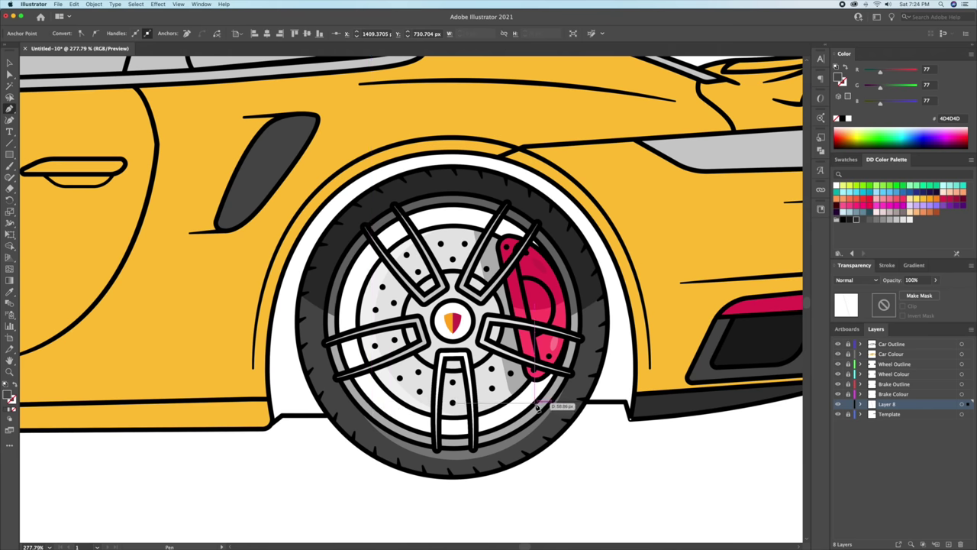
Step: Pen-draw the dark shape filling the area behind the front wheel
{"action": "left_click", "coordinate": [268, 420]}
{"action": "left_click", "coordinate": [229, 365]}
{"action": "left_click", "coordinate": [336, 141]}
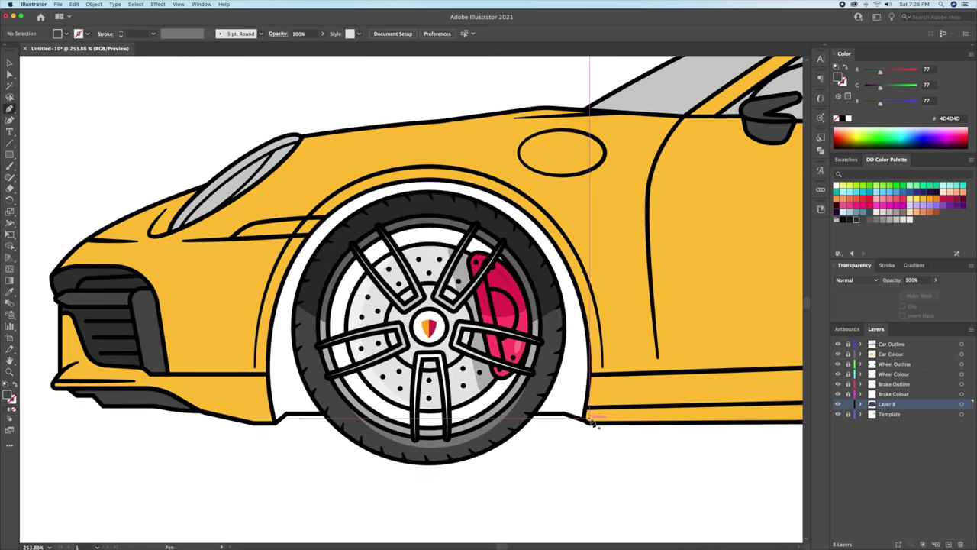
{"action": "left_click", "coordinate": [592, 422]}
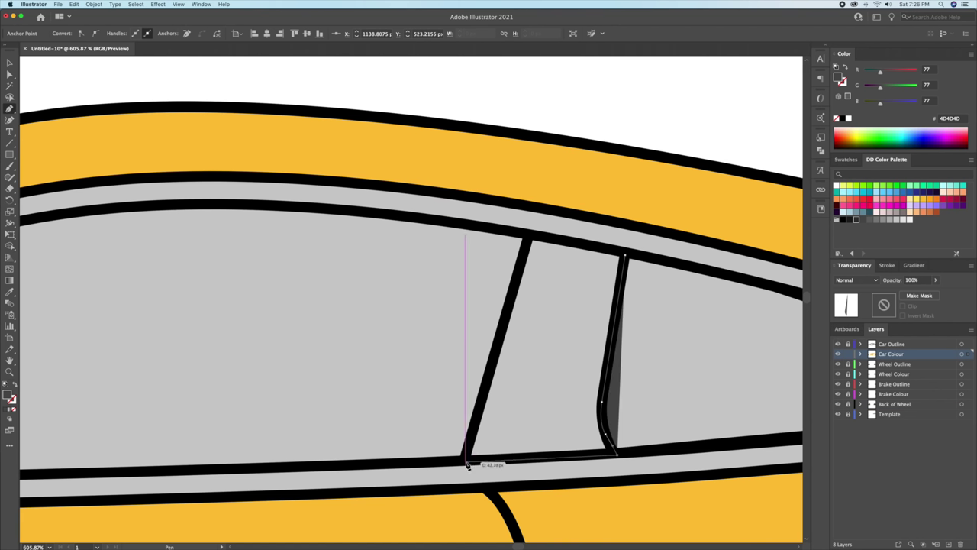
{"action": "left_click", "coordinate": [467, 464]}
{"action": "left_click", "coordinate": [526, 239]}
{"action": "left_click", "coordinate": [624, 256]}
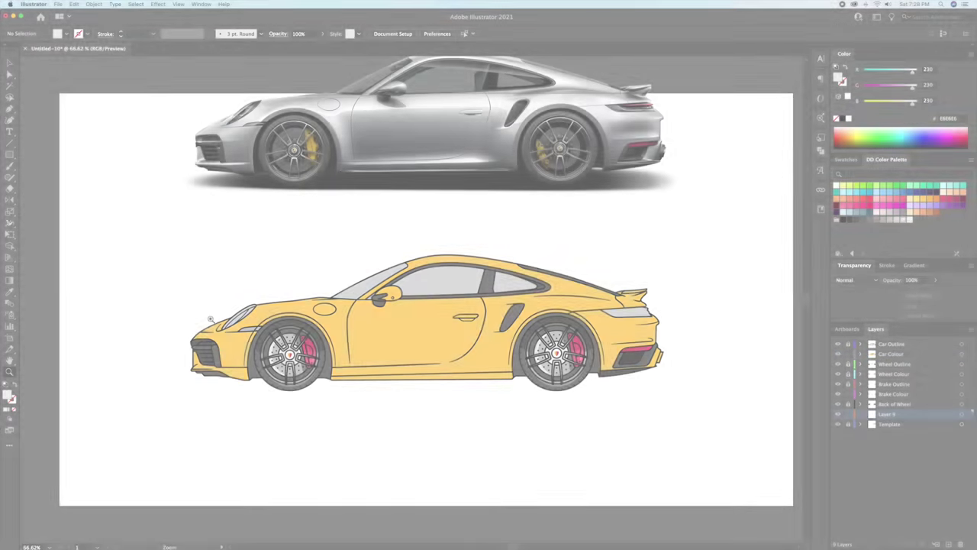
Step: Draw a flat shadow ellipse under the car and fill it grey 666666
{"action": "left_click", "coordinate": [10, 155]}
{"action": "left_click", "coordinate": [54, 177]}
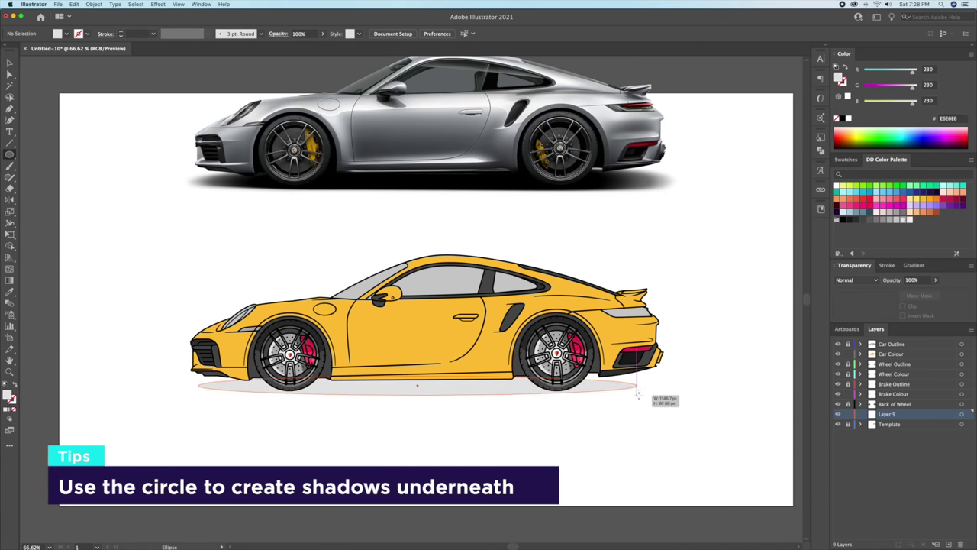
{"action": "left_click_drag", "start_coordinate": [627, 386], "coordinate": [661, 394]}
{"action": "key", "text": "v"}
{"action": "left_click", "coordinate": [479, 395]}
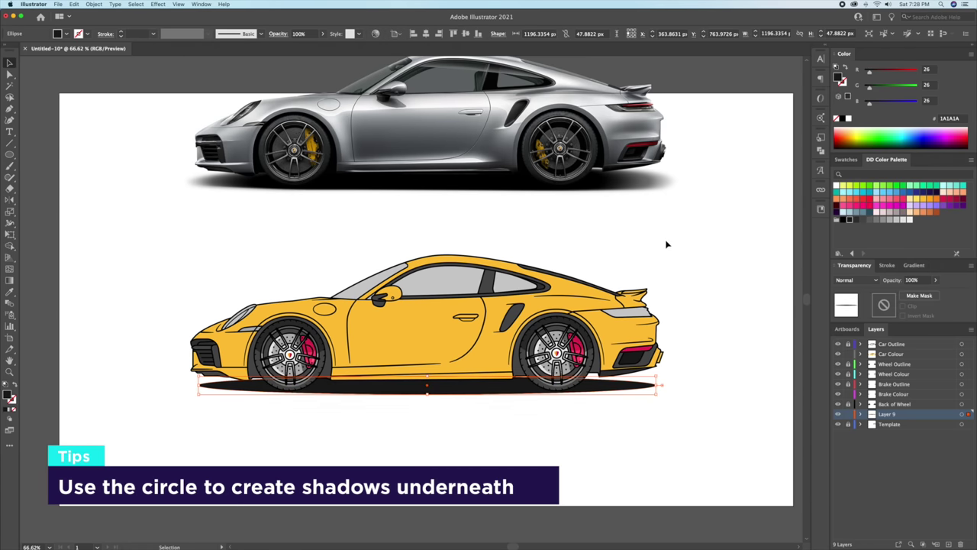
{"action": "left_click", "coordinate": [479, 392]}
{"action": "left_click", "coordinate": [869, 220]}
{"action": "left_click", "coordinate": [357, 184]}
{"action": "scroll", "coordinate": [357, 185], "scroll_direction": "up", "scroll_amount": 2}
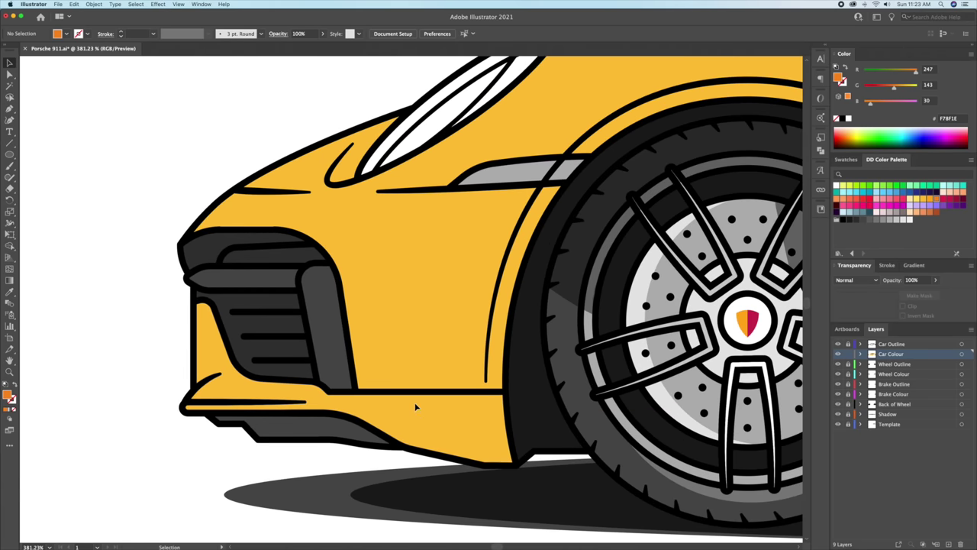
Step: Fill the lower front bumper orange and start a shading shape in the headlight's inner corner
{"action": "left_click", "coordinate": [416, 409]}
{"action": "left_click", "coordinate": [935, 203]}
{"action": "key", "text": "ctrl+shift+a"}
{"action": "scroll", "coordinate": [368, 150], "scroll_direction": "up", "scroll_amount": 2}
{"action": "key", "text": "p"}
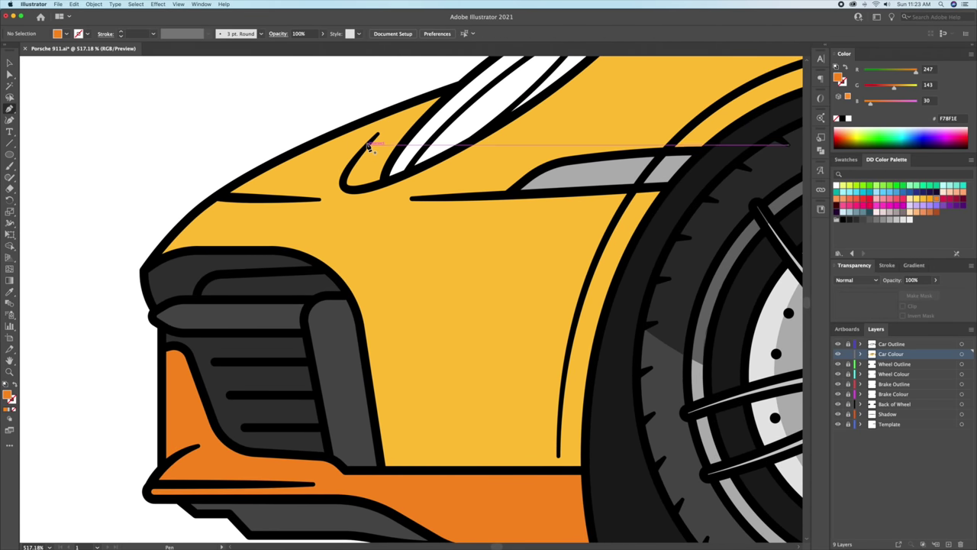
{"action": "left_click", "coordinate": [387, 186]}
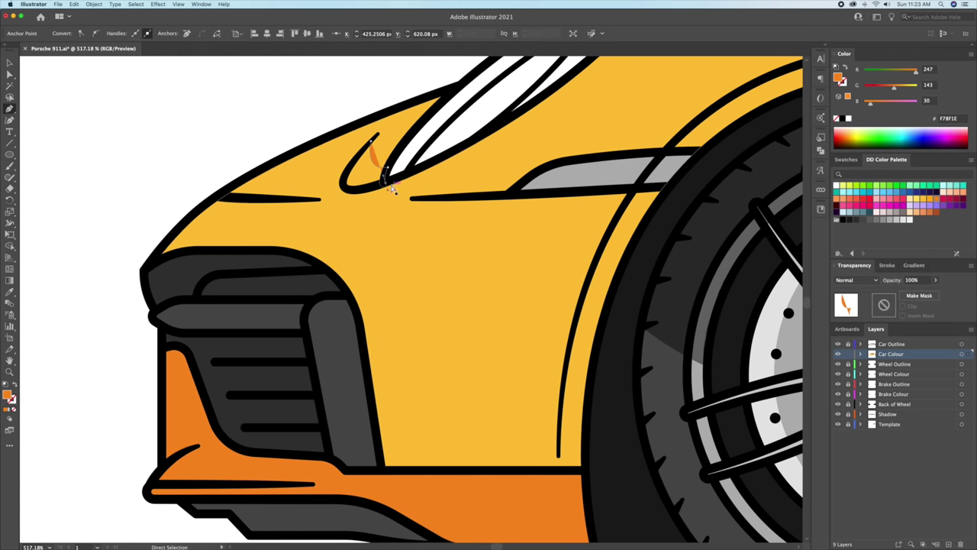
{"action": "key", "text": "p"}
Step: Pen-draw an orange shadow along the lower front fender and wheel arch, trimming with Shape Builder
{"action": "scroll", "coordinate": [253, 132], "scroll_direction": "down", "scroll_amount": 1}
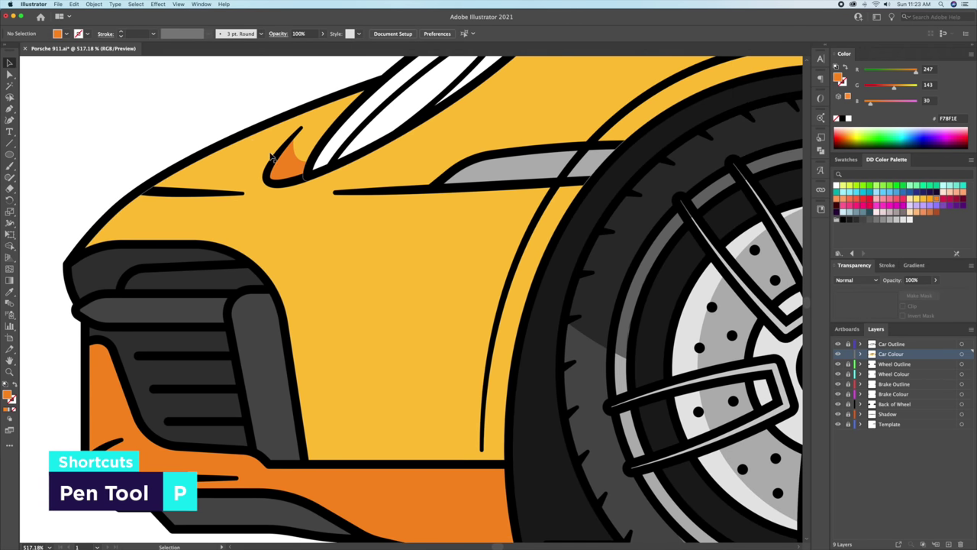
{"action": "left_click", "coordinate": [277, 279]}
{"action": "left_click", "coordinate": [324, 313]}
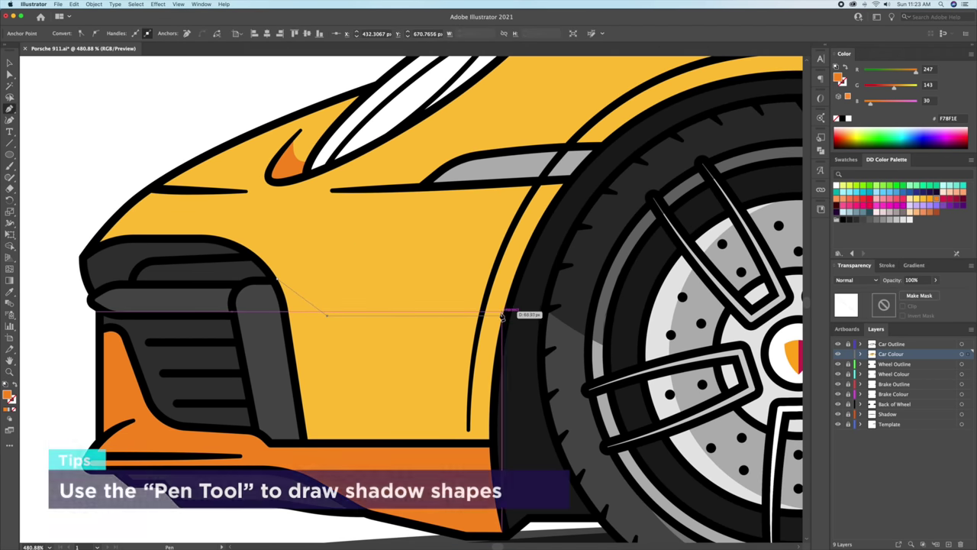
{"action": "left_click_drag", "start_coordinate": [495, 267], "coordinate": [282, 401]}
{"action": "left_click", "coordinate": [326, 319]}
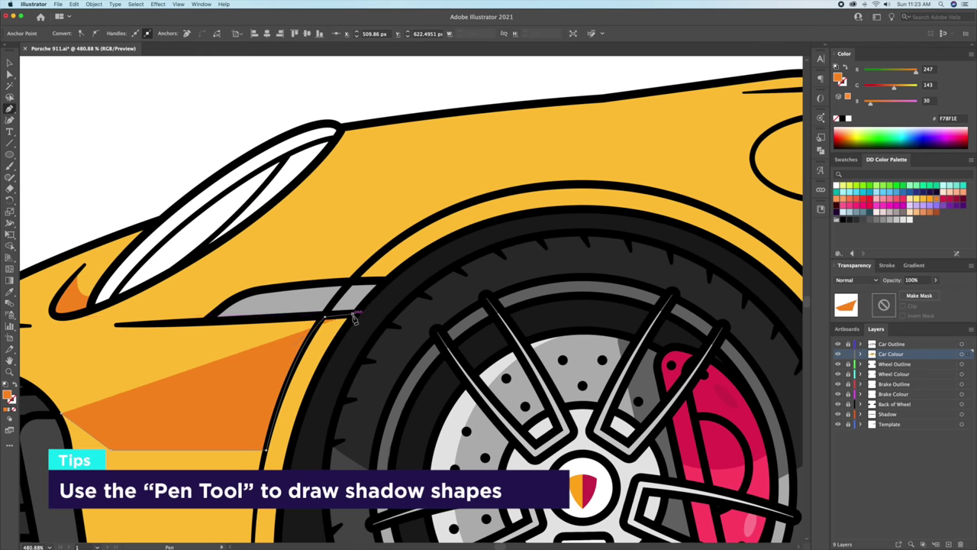
{"action": "left_click_drag", "start_coordinate": [354, 319], "coordinate": [506, 220]}
{"action": "left_click", "coordinate": [216, 315]}
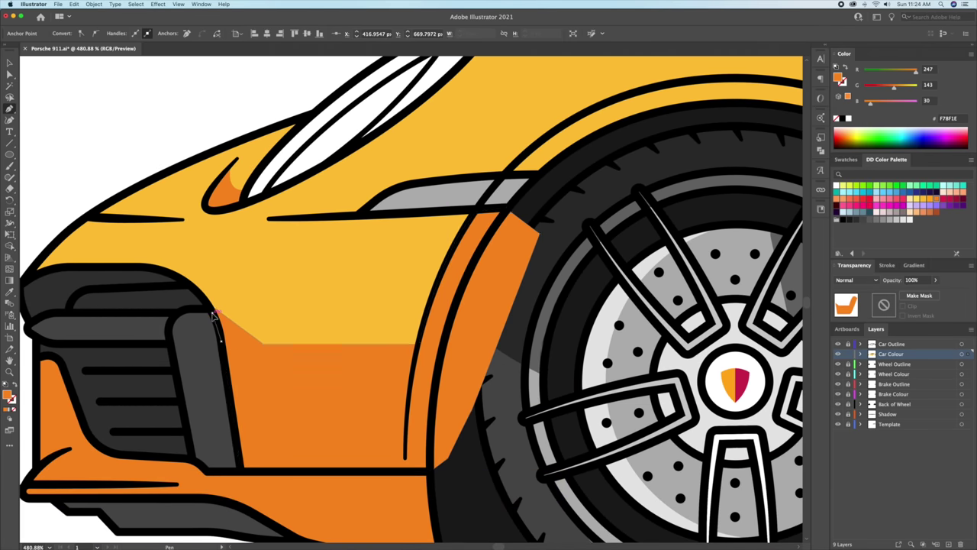
{"action": "key", "text": "ctrl+a"}
{"action": "key", "text": "shift+m"}
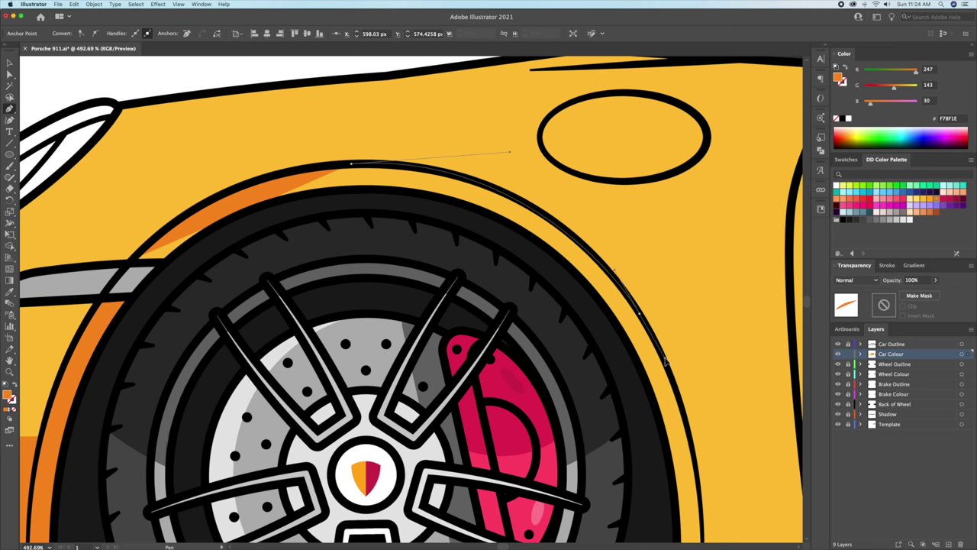
{"action": "scroll", "coordinate": [665, 363], "scroll_direction": "right", "scroll_amount": 5}
{"action": "left_click", "coordinate": [314, 181]}
Step: Finish the orange side shading across the door and around the rear wheel arch
{"action": "left_click_drag", "start_coordinate": [443, 205], "coordinate": [471, 166]}
{"action": "scroll", "coordinate": [345, 190], "scroll_direction": "down", "scroll_amount": 5}
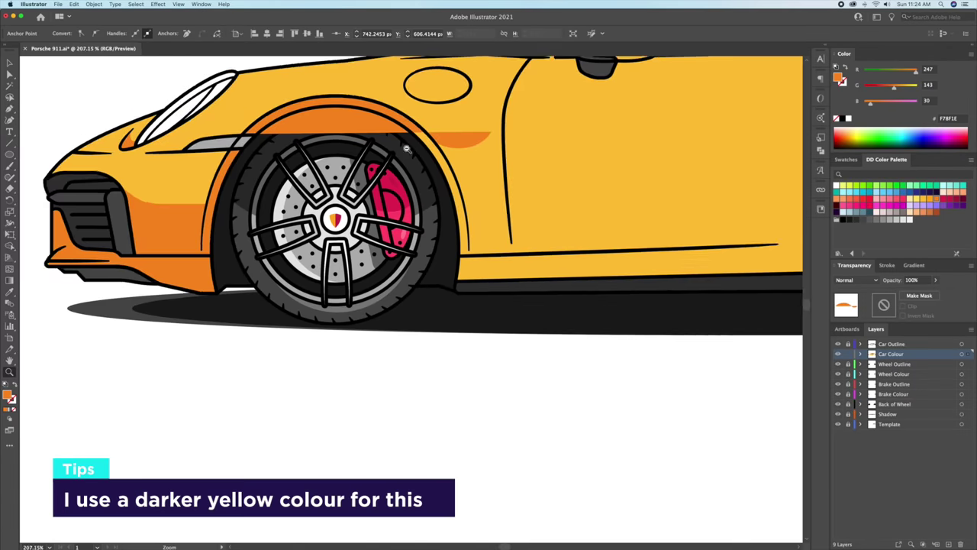
{"action": "scroll", "coordinate": [346, 189], "scroll_direction": "up", "scroll_amount": 2}
{"action": "scroll", "coordinate": [315, 190], "scroll_direction": "right", "scroll_amount": 5}
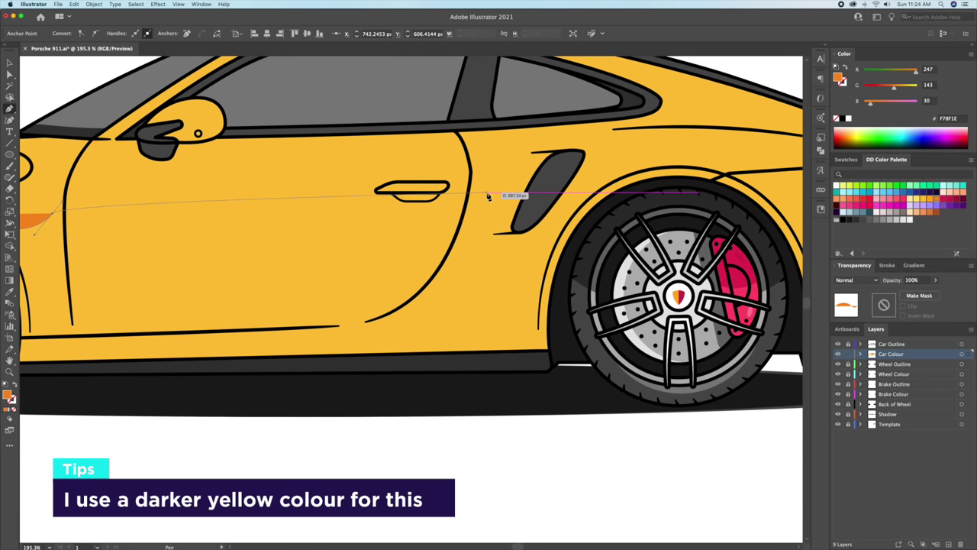
{"action": "left_click", "coordinate": [516, 221]}
{"action": "left_click", "coordinate": [462, 240]}
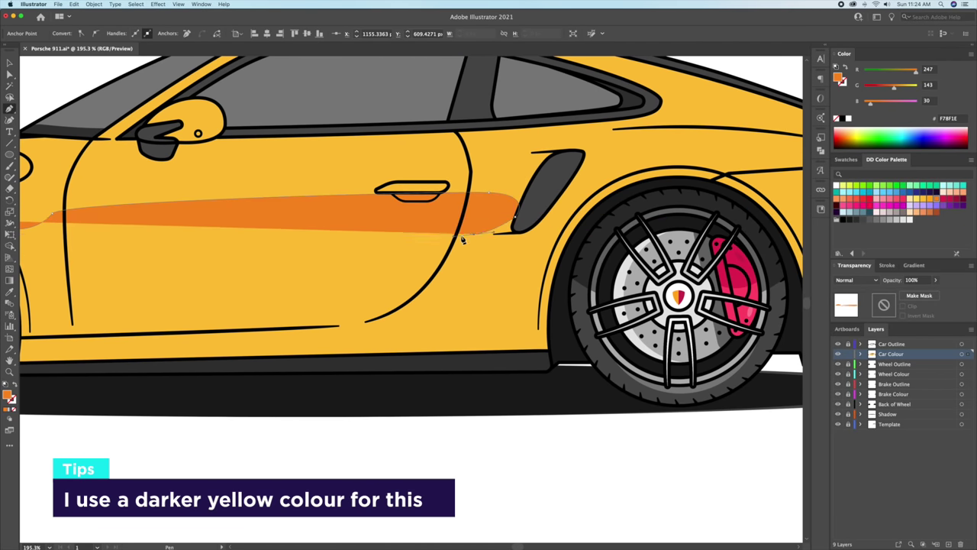
{"action": "left_click_drag", "start_coordinate": [548, 214], "coordinate": [561, 216]}
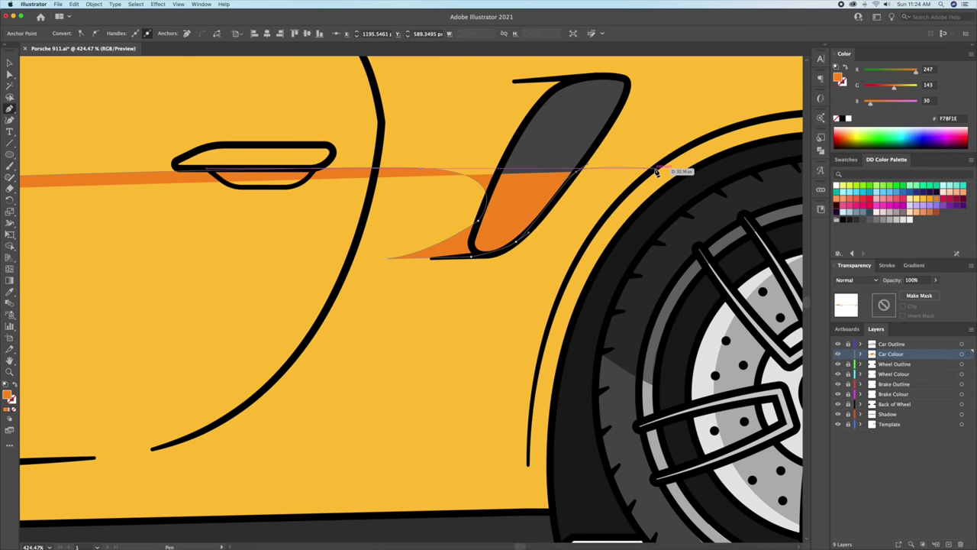
{"action": "left_click_drag", "start_coordinate": [655, 172], "coordinate": [349, 248]}
{"action": "left_click", "coordinate": [519, 181]}
{"action": "mouse_move", "coordinate": [626, 199]}
{"action": "left_mouse_down"}
{"action": "mouse_move", "coordinate": [502, 257]}
{"action": "mouse_move", "coordinate": [447, 331]}
{"action": "left_mouse_up"}
{"action": "left_click", "coordinate": [571, 327]}
{"action": "mouse_move", "coordinate": [207, 142]}
{"action": "left_mouse_down"}
{"action": "mouse_move", "coordinate": [198, 235]}
{"action": "mouse_move", "coordinate": [359, 222]}
{"action": "left_mouse_up"}
{"action": "left_click", "coordinate": [206, 206]}
Step: Draw an oval shading shape under the mirror, filled with the orange shade
{"action": "scroll", "coordinate": [306, 267], "scroll_direction": "down", "scroll_amount": 10}
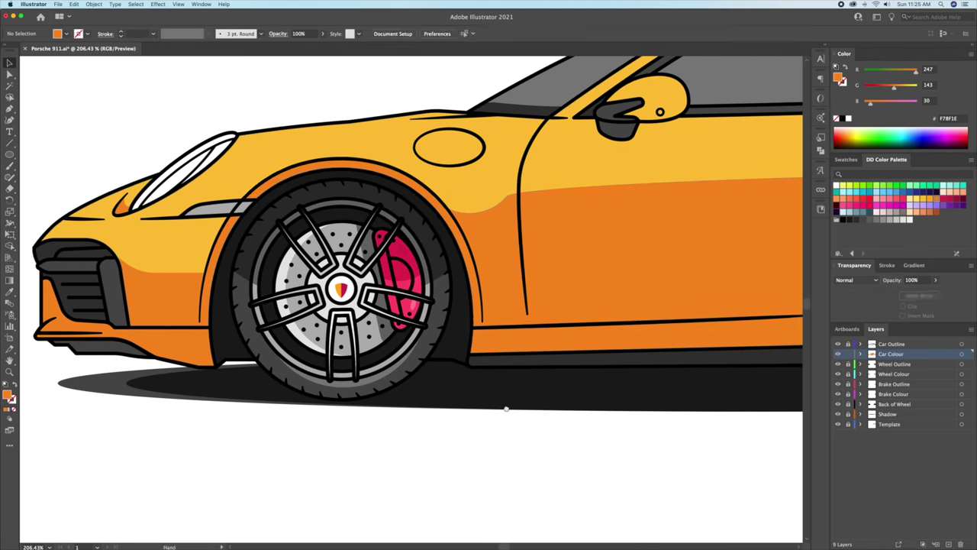
{"action": "left_click_drag", "start_coordinate": [302, 275], "coordinate": [483, 328]}
{"action": "key", "text": "i"}
{"action": "left_click", "coordinate": [478, 435]}
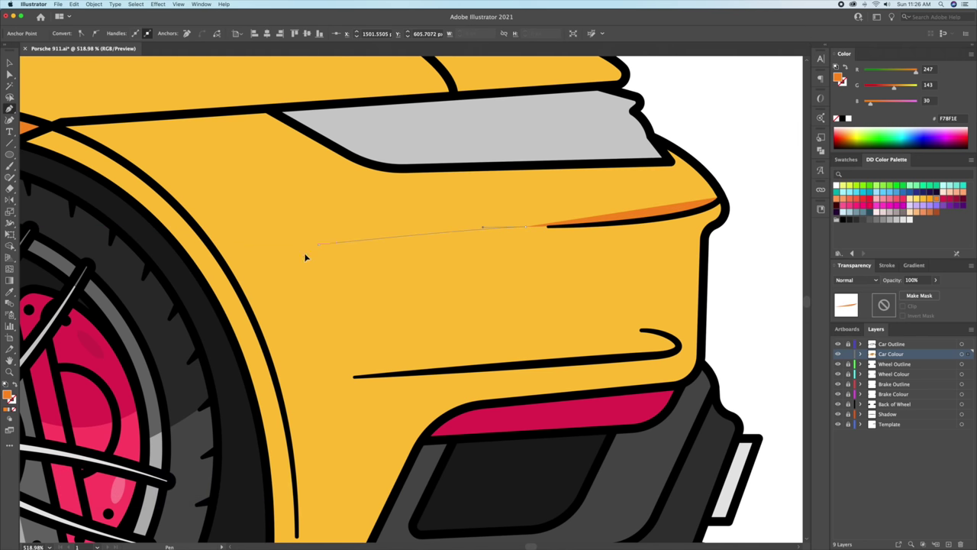
Step: Trace orange shading along the rear wheel arch and down to the bumper bottom
{"action": "left_click", "coordinate": [252, 259]}
{"action": "scroll", "coordinate": [252, 260], "scroll_direction": "left", "scroll_amount": 5}
{"action": "left_click", "coordinate": [341, 268]}
{"action": "left_click", "coordinate": [175, 140]}
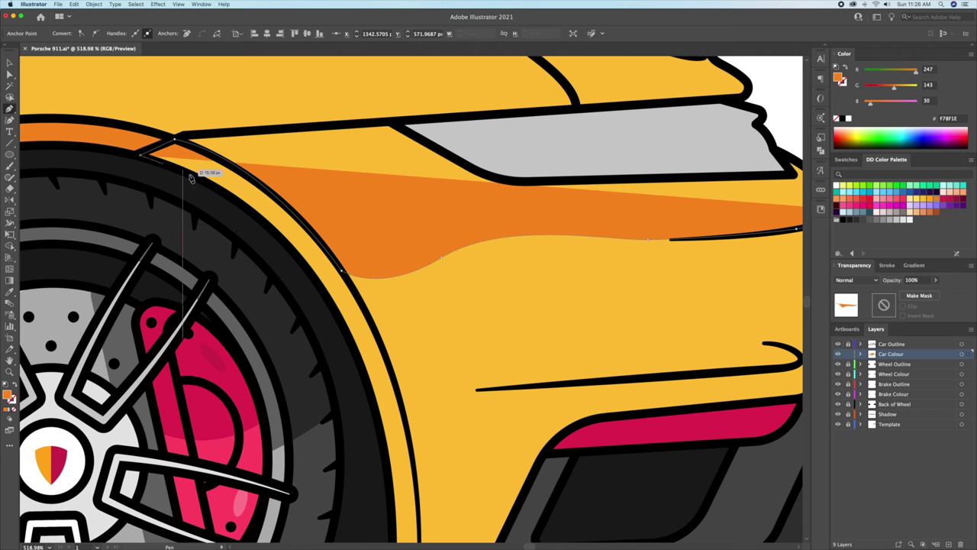
{"action": "scroll", "coordinate": [355, 361], "scroll_direction": "down", "scroll_amount": 5}
{"action": "left_click", "coordinate": [315, 258]}
{"action": "left_click", "coordinate": [319, 371]}
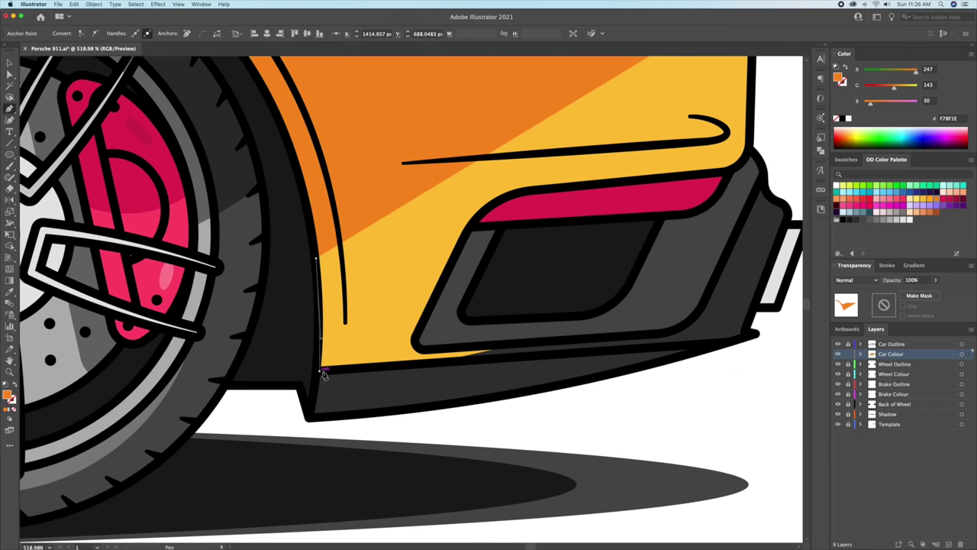
{"action": "left_click", "coordinate": [461, 360]}
Step: Continue the shading around the bumper vent and trim it to the car outline
{"action": "left_click", "coordinate": [510, 345]}
{"action": "left_click", "coordinate": [422, 349]}
{"action": "left_click", "coordinate": [427, 310]}
{"action": "left_click", "coordinate": [439, 286]}
{"action": "left_click", "coordinate": [489, 206]}
{"action": "scroll", "coordinate": [598, 189], "scroll_direction": "right", "scroll_amount": 5}
{"action": "left_click", "coordinate": [458, 191]}
{"action": "scroll", "coordinate": [454, 142], "scroll_direction": "up", "scroll_amount": 4}
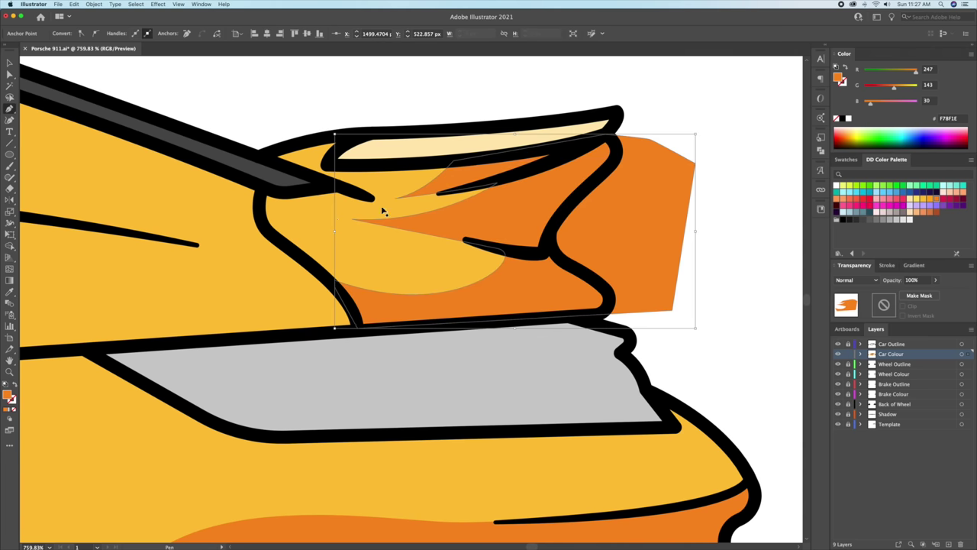
{"action": "key", "text": "a"}
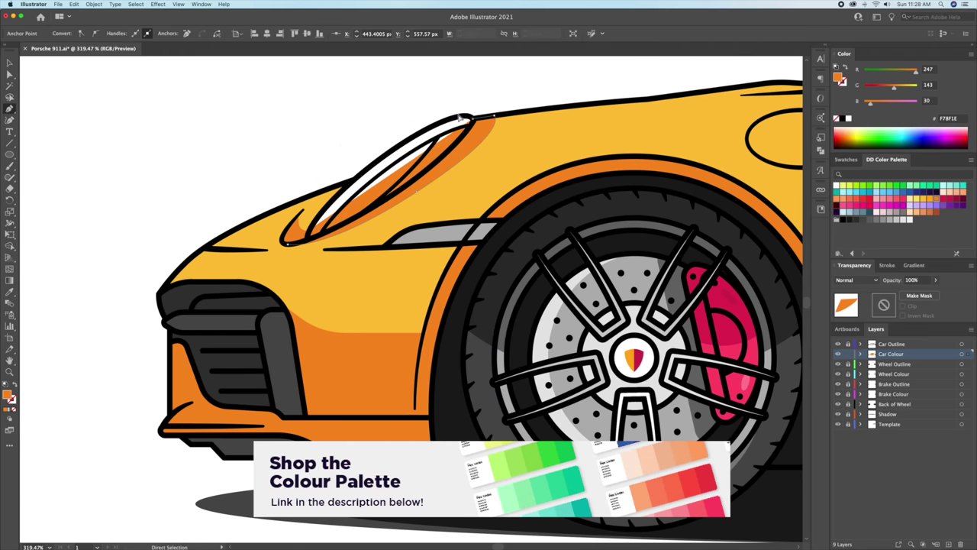
Step: Start the headlight shading, then draw a thin yellow highlight ellipse along the lower door
{"action": "left_click", "coordinate": [303, 243]}
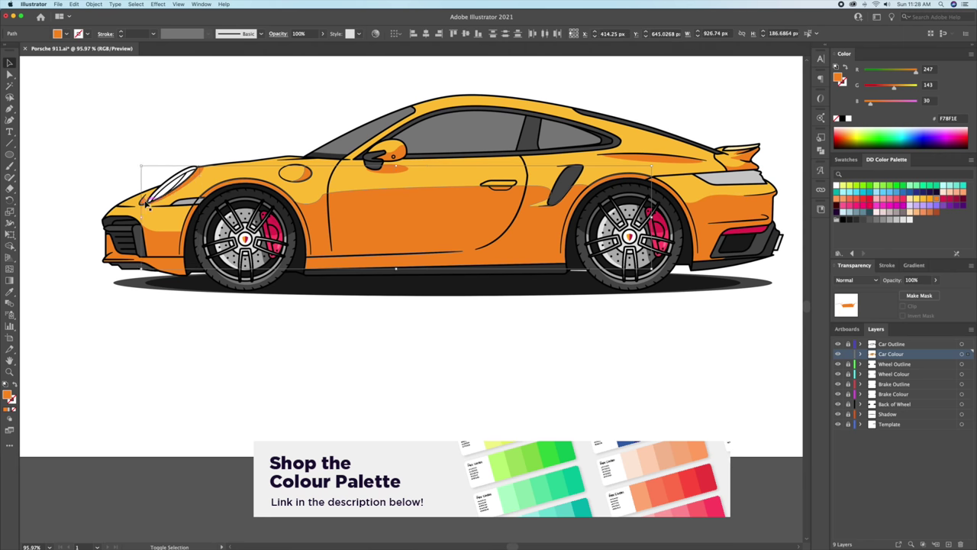
{"action": "left_click", "coordinate": [712, 215], "text": "shift"}
{"action": "type", "text": "70"}
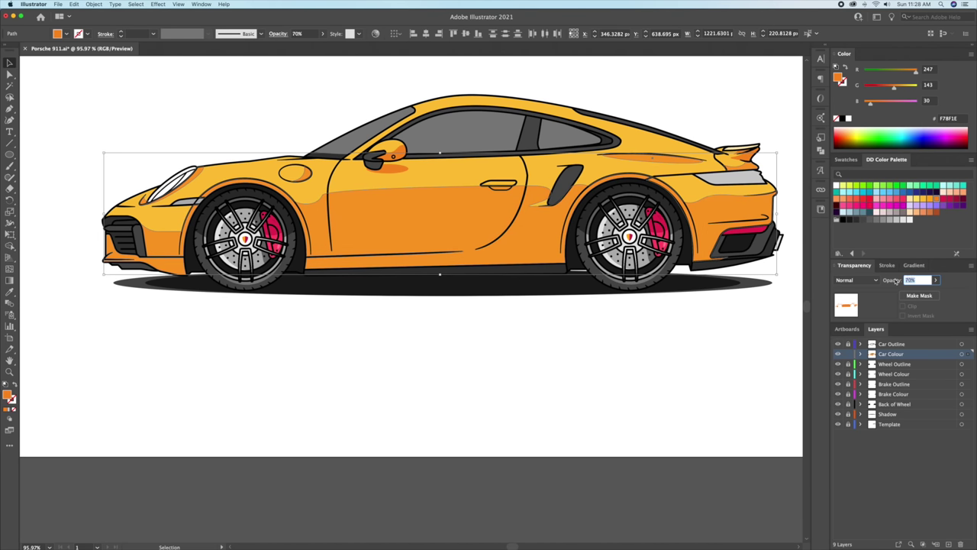
{"action": "left_click", "coordinate": [528, 349]}
{"action": "key", "text": "l"}
{"action": "left_click_drag", "start_coordinate": [233, 278], "coordinate": [413, 307]}
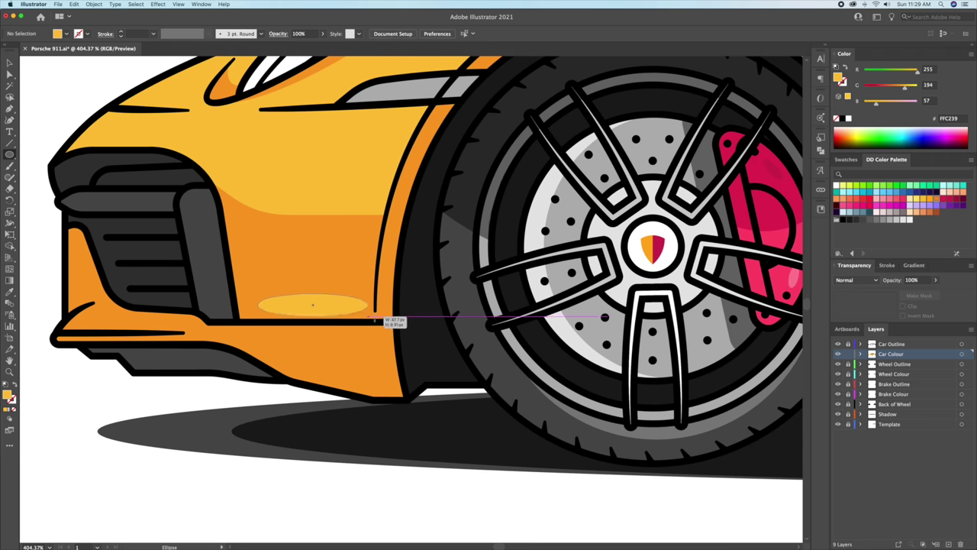
Step: Draw yellow highlight ellipses on the front fender and mirror, and outline a roof-line highlight strip
{"action": "left_click_drag", "start_coordinate": [385, 319], "coordinate": [446, 321]}
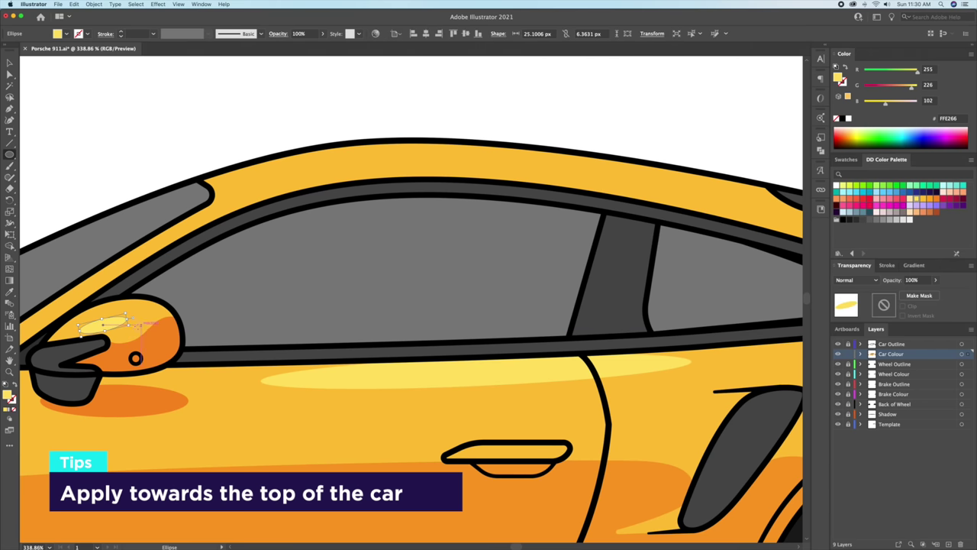
{"action": "left_click_drag", "start_coordinate": [137, 336], "coordinate": [111, 312]}
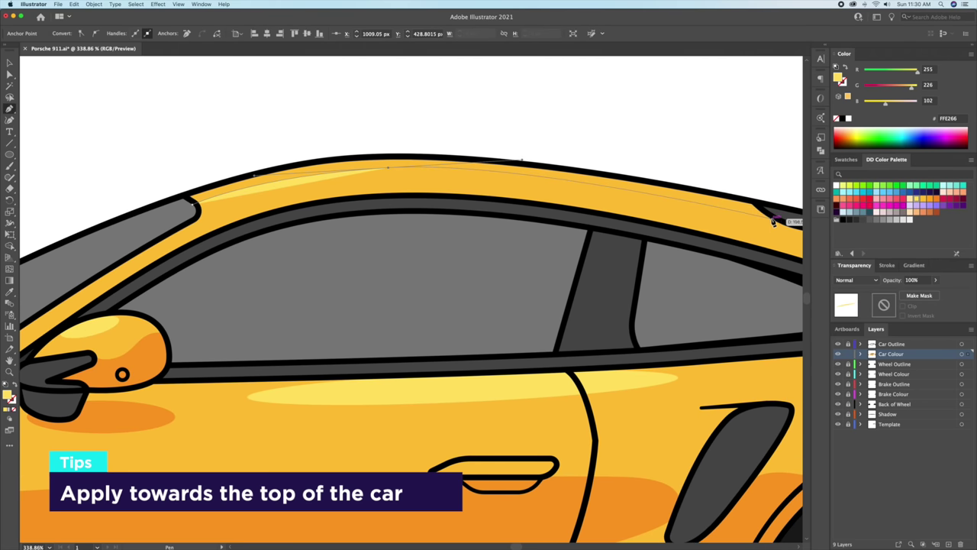
{"action": "left_click", "coordinate": [773, 221]}
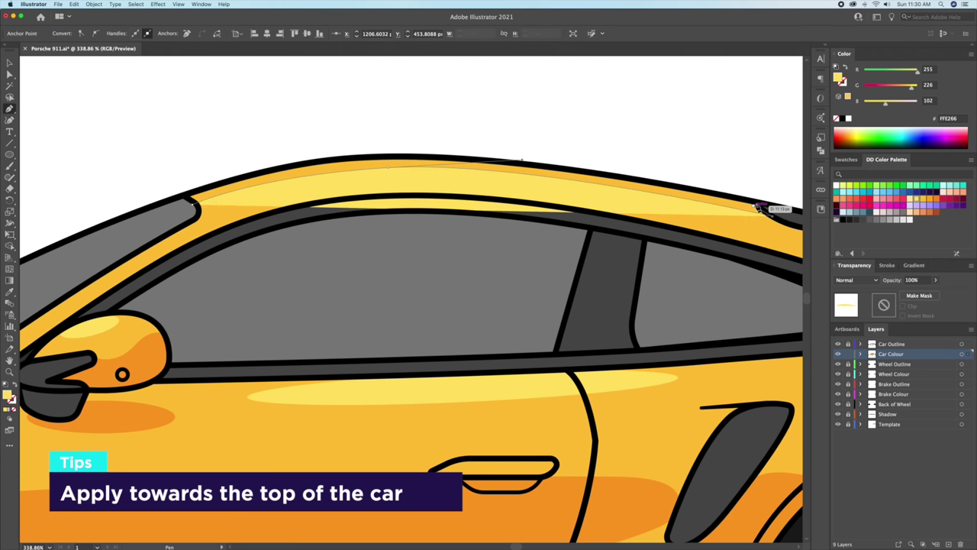
{"action": "left_click", "coordinate": [664, 118]}
{"action": "left_click", "coordinate": [192, 132]}
{"action": "left_click", "coordinate": [190, 200]}
{"action": "key", "text": "v"}
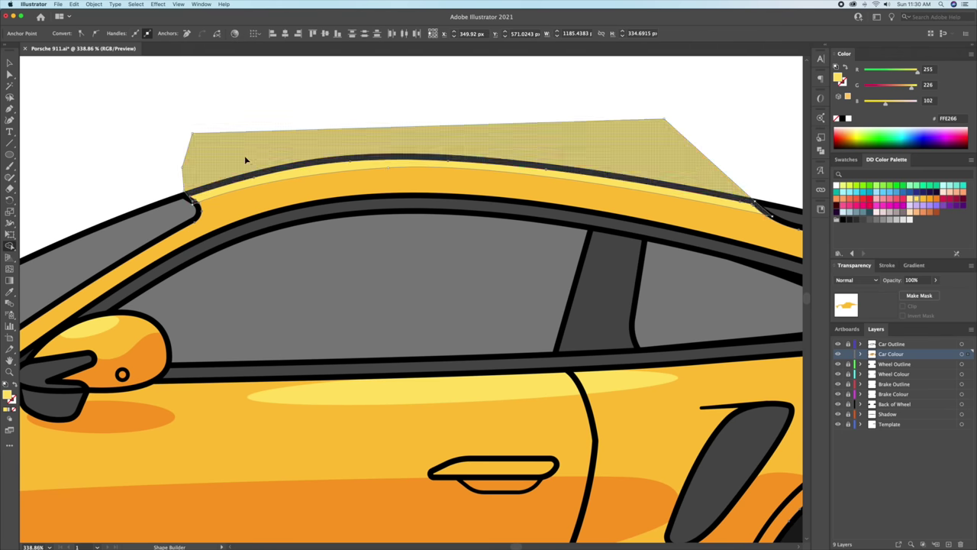
Step: Nudge the rear-window reflection triangle into place and select the side-window grey reflection
{"action": "key", "text": "a"}
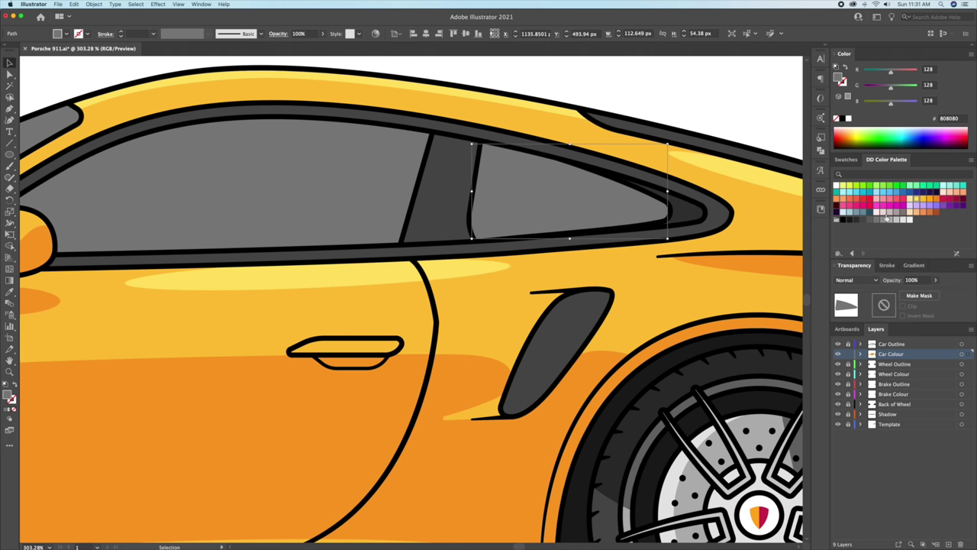
{"action": "left_click", "coordinate": [522, 196]}
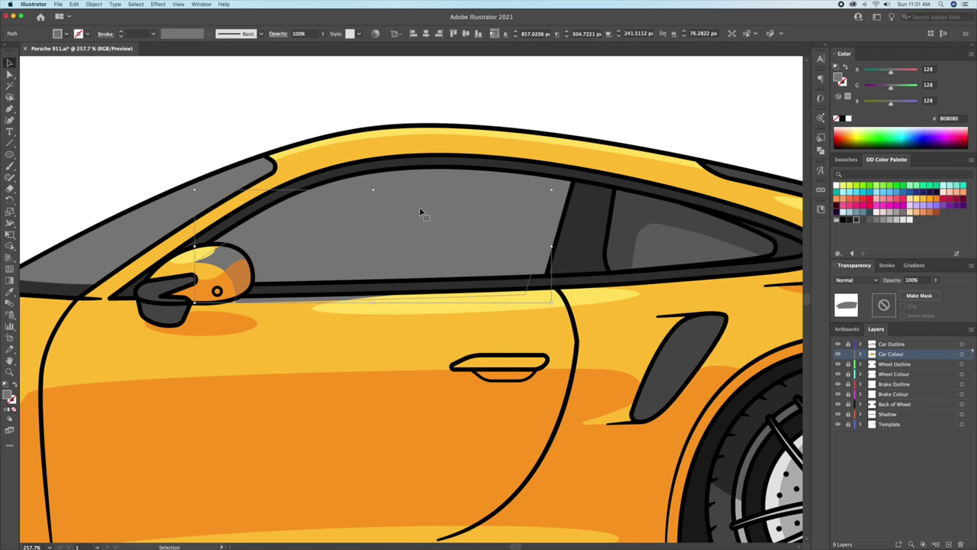
{"action": "key", "text": "Down"}
{"action": "key", "text": "Left"}
{"action": "left_click", "coordinate": [525, 386]}
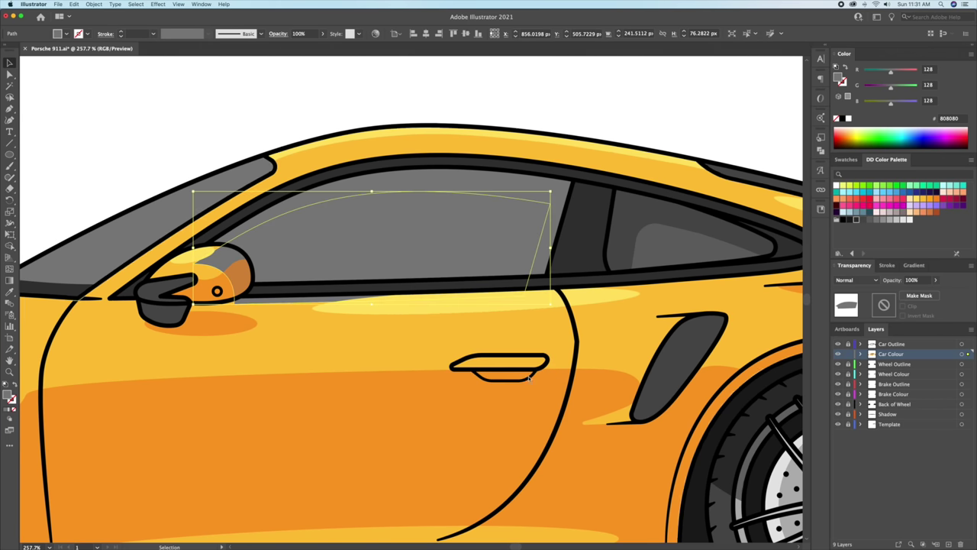
{"action": "left_click", "coordinate": [540, 208]}
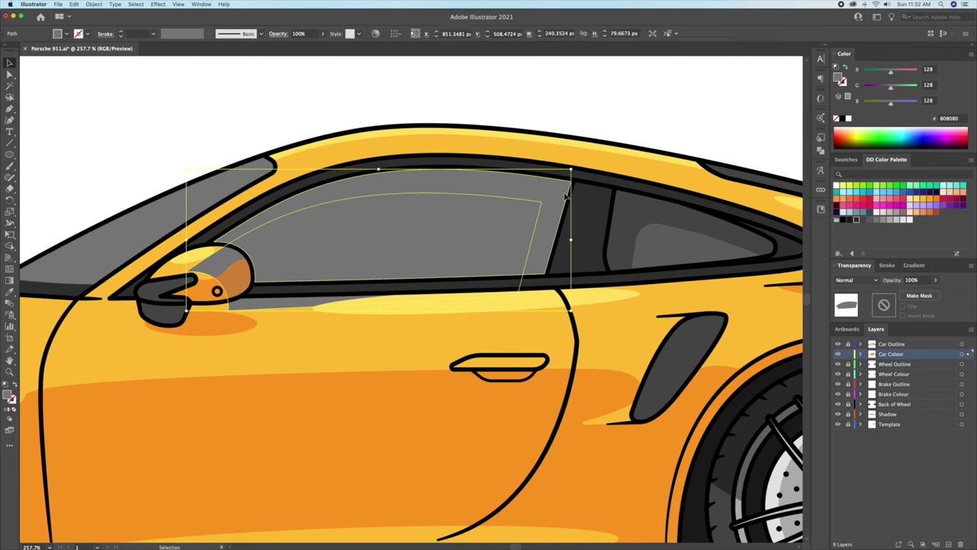
Step: Draw a thin streak ellipse in the window glass and tilt it diagonally, discarding a stray circle
{"action": "key", "text": "ctrl+shift+a"}
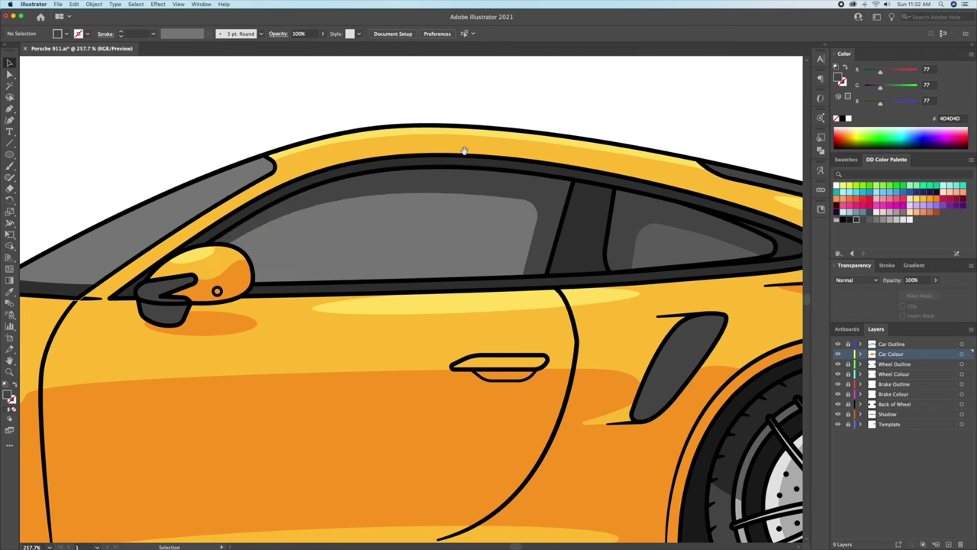
{"action": "scroll", "coordinate": [41, 159], "scroll_direction": "left", "scroll_amount": 5}
{"action": "key", "text": "l"}
{"action": "left_click_drag", "start_coordinate": [427, 147], "coordinate": [464, 184]}
{"action": "key", "text": "v"}
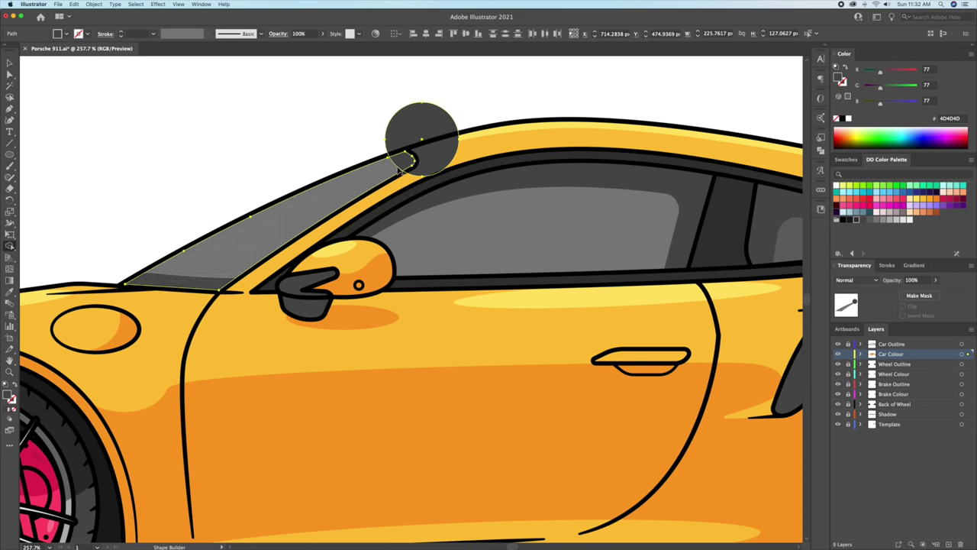
{"action": "key", "text": "Delete"}
{"action": "left_click_drag", "start_coordinate": [669, 330], "coordinate": [670, 330]}
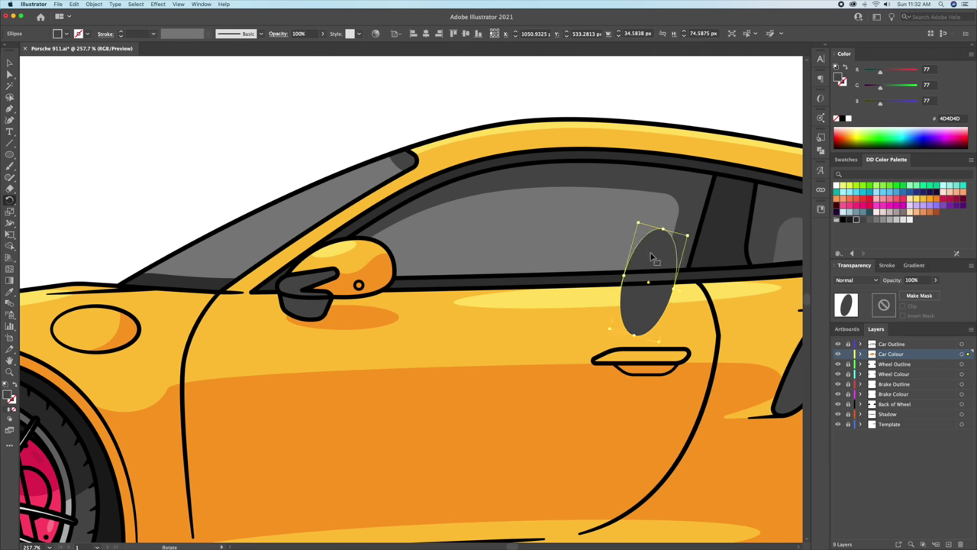
{"action": "key", "text": "v"}
{"action": "left_click_drag", "start_coordinate": [664, 229], "coordinate": [687, 199]}
Step: Add a second window streak ellipse and rotate it about 30° clockwise
{"action": "key", "text": "ctrl+shift+a"}
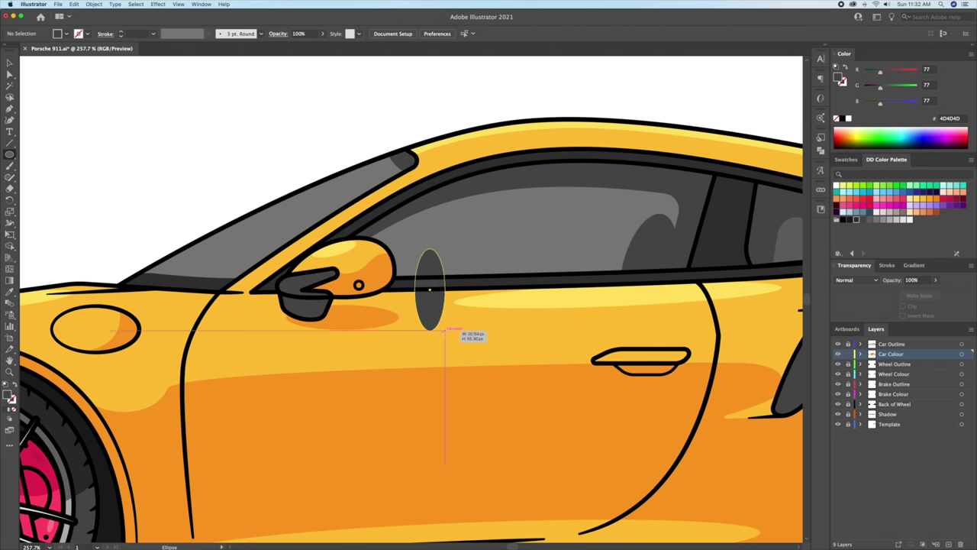
{"action": "left_click_drag", "start_coordinate": [445, 330], "coordinate": [445, 329]}
{"action": "key", "text": "z"}
{"action": "left_click_drag", "start_coordinate": [360, 163], "coordinate": [715, 284]}
{"action": "key", "text": "r"}
{"action": "left_click_drag", "start_coordinate": [523, 194], "coordinate": [567, 228]}
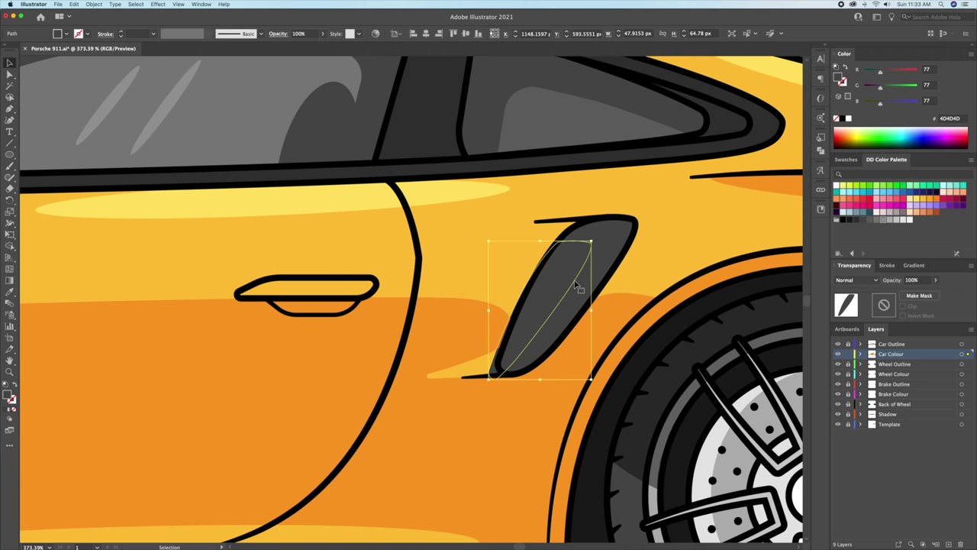
{"action": "left_click", "coordinate": [577, 286]}
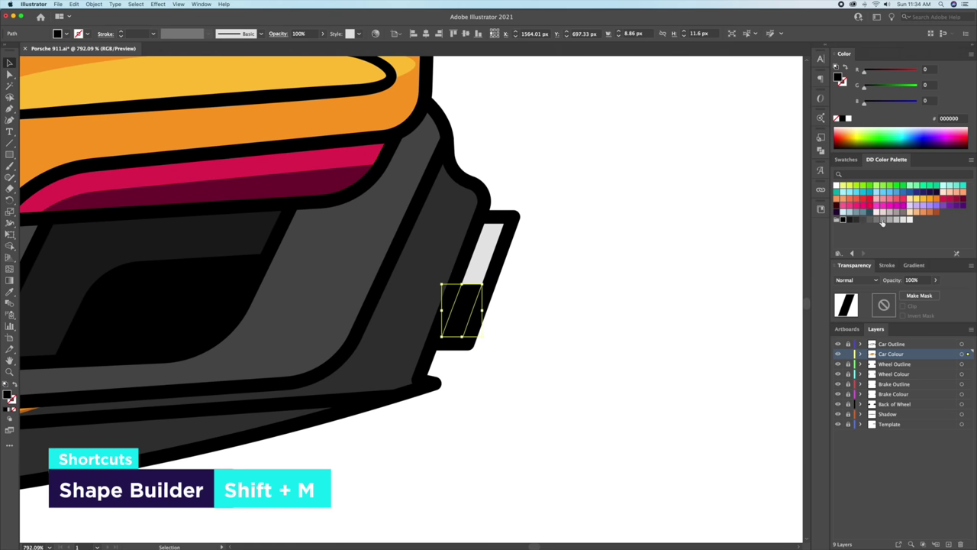
Step: Position the grey rear light shape and give it the spoiler stripe's cream colour
{"action": "left_click_drag", "start_coordinate": [420, 234], "coordinate": [554, 260]}
{"action": "key", "text": "shift+m"}
{"action": "left_click_drag", "start_coordinate": [428, 245], "coordinate": [549, 246]}
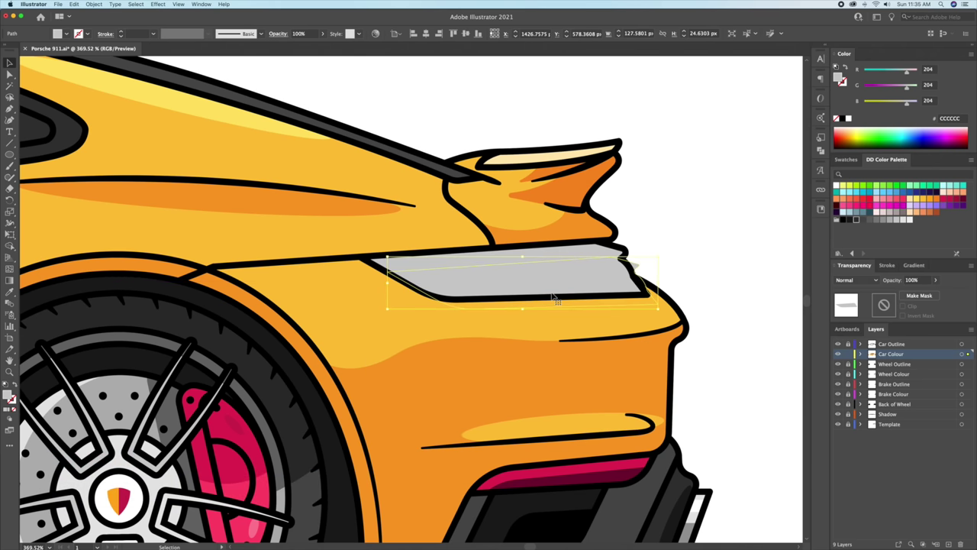
{"action": "key", "text": "i"}
{"action": "left_click", "coordinate": [587, 157]}
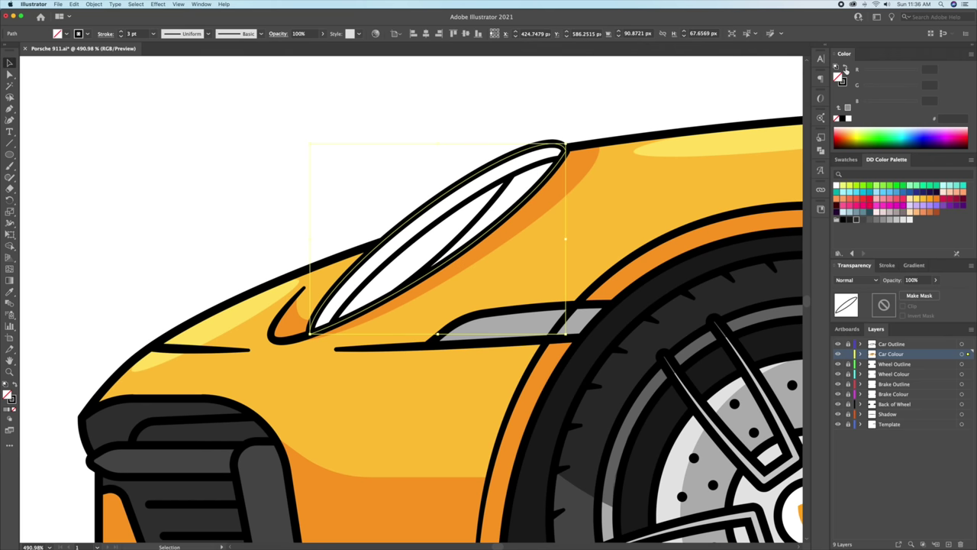
Step: Fill the headlight lens light grey and add a thin tilted glint ellipse
{"action": "left_click", "coordinate": [448, 220]}
{"action": "left_click", "coordinate": [843, 219]}
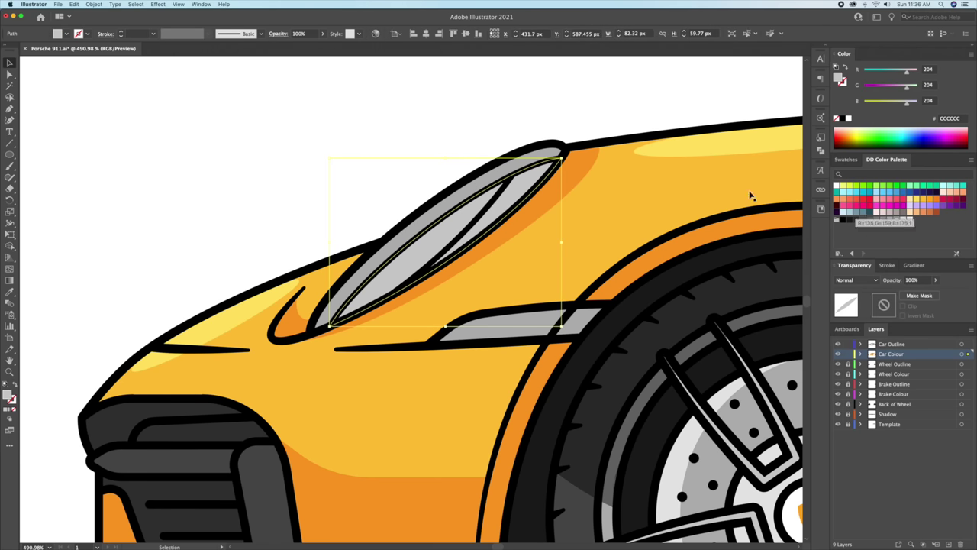
{"action": "left_click_drag", "start_coordinate": [493, 275], "coordinate": [492, 252]}
{"action": "key", "text": "r"}
{"action": "key", "text": "r"}
{"action": "left_click_drag", "start_coordinate": [406, 181], "coordinate": [498, 206]}
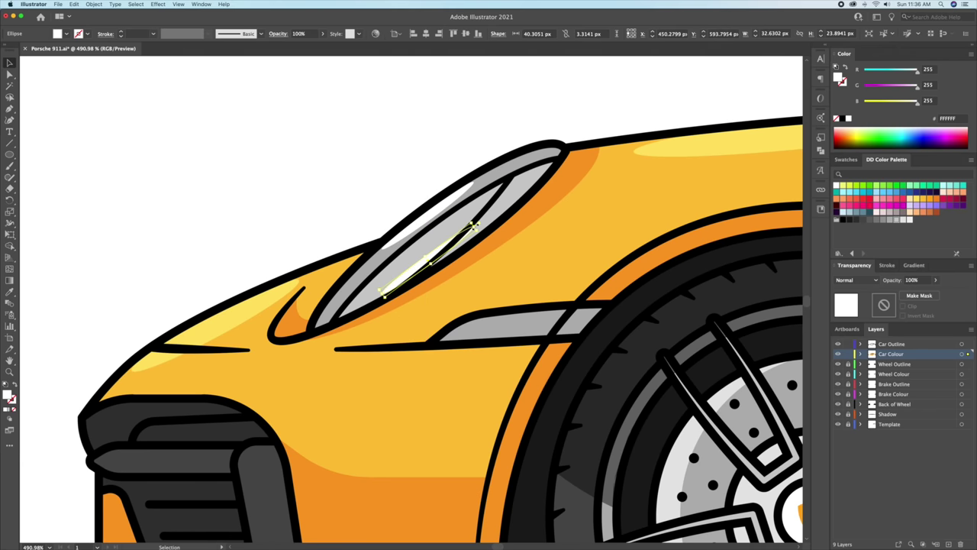
{"action": "key", "text": "ctrl+shift+a"}
Step: Add a thin highlight on the side marker light, trimmed to its outline with Shape Builder
{"action": "key", "text": "ctrl+equal"}
{"action": "left_click_drag", "start_coordinate": [616, 212], "coordinate": [615, 200]}
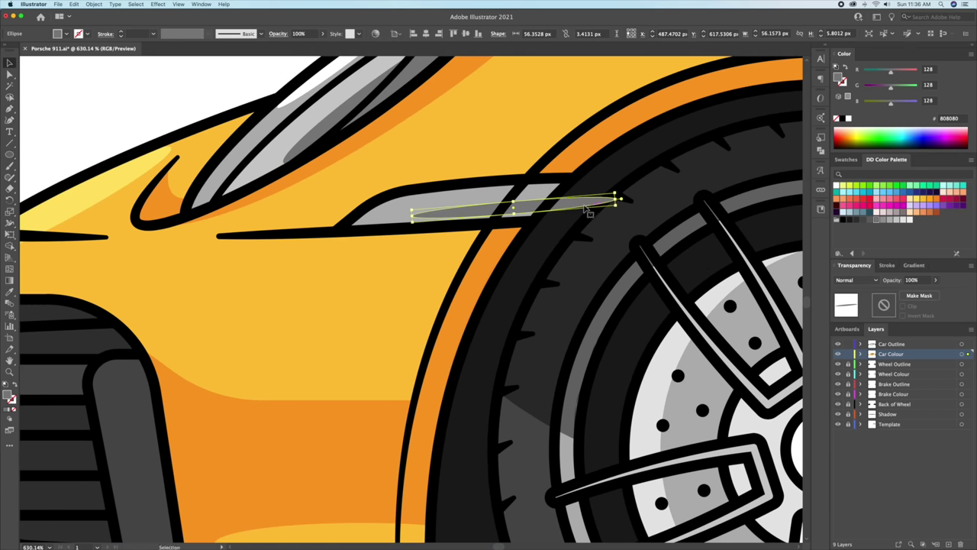
{"action": "left_click", "coordinate": [571, 192], "text": "ctrl+shift"}
{"action": "key", "text": "shift+m"}
{"action": "left_click", "coordinate": [579, 203], "text": "alt"}
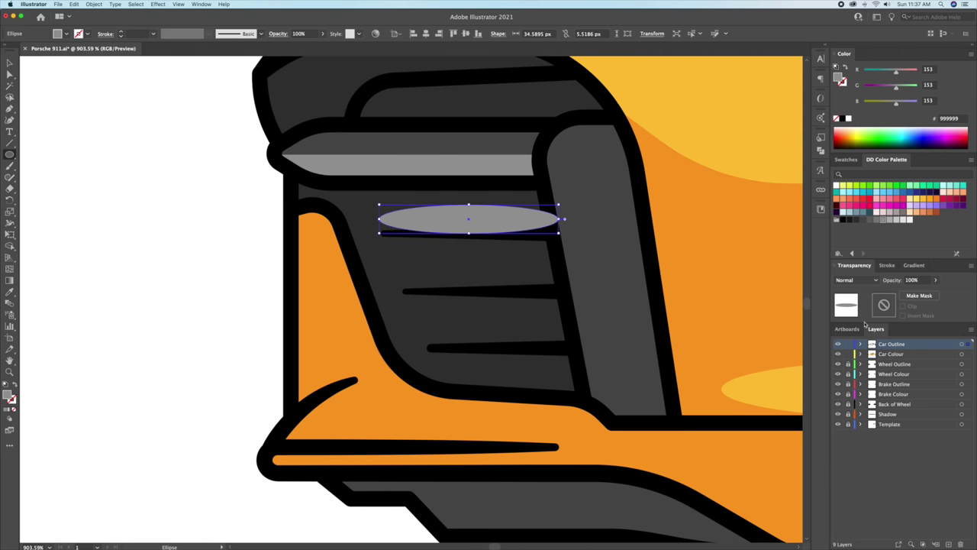
Step: Draw a dark grey highlight ellipse in the front grille and copy it onto the lower slats
{"action": "left_click_drag", "start_coordinate": [962, 344], "coordinate": [970, 354]}
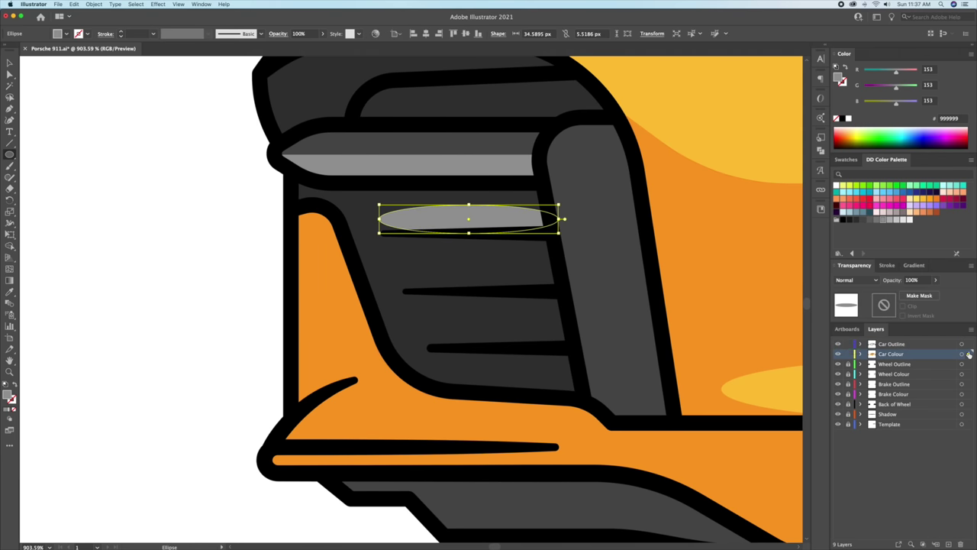
{"action": "left_click", "coordinate": [863, 219]}
{"action": "left_click_drag", "start_coordinate": [501, 219], "coordinate": [533, 335]}
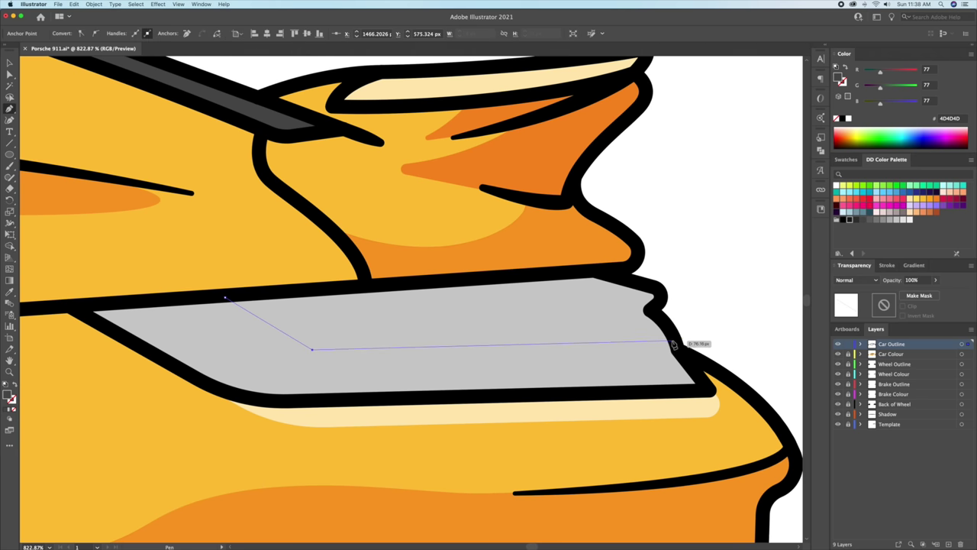
{"action": "left_click", "coordinate": [674, 344]}
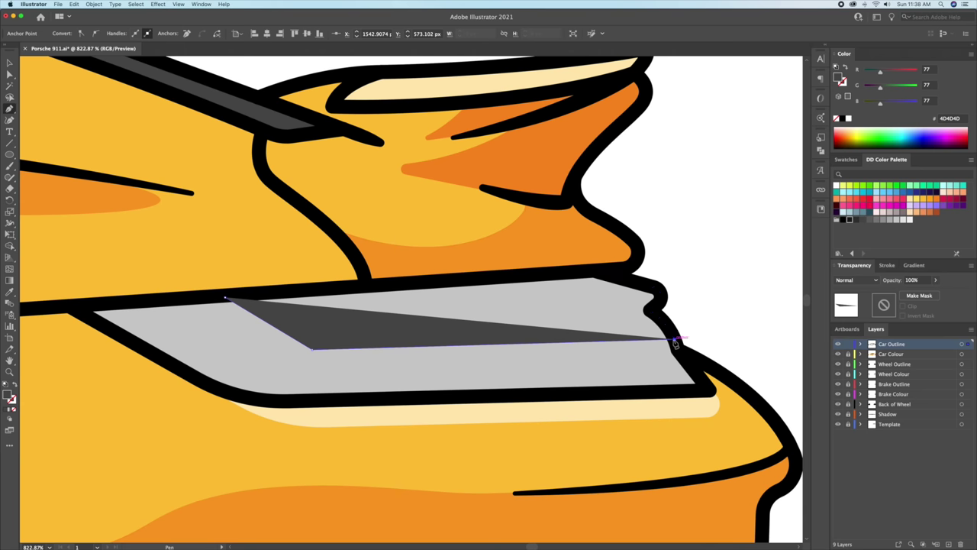
Step: Round the corner of the tail-light shading shape
{"action": "key", "text": "a"}
{"action": "left_click_drag", "start_coordinate": [314, 344], "coordinate": [323, 349]}
{"action": "key", "text": "v"}
{"action": "left_click", "coordinate": [669, 247]}
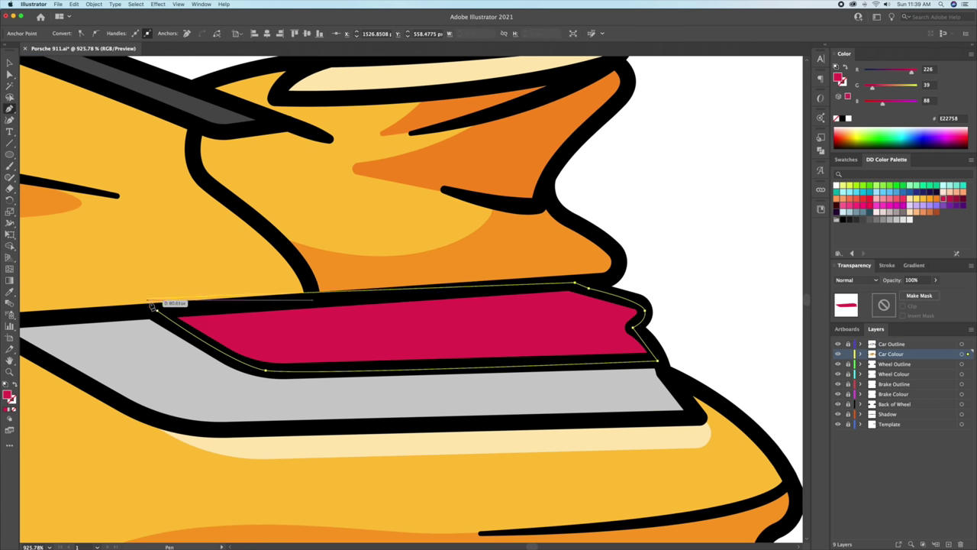
Step: Trace a shading band along the grey bar and add a thin pink tail-light highlight
{"action": "left_click", "coordinate": [236, 391]}
{"action": "left_click", "coordinate": [702, 381]}
{"action": "left_click", "coordinate": [730, 403]}
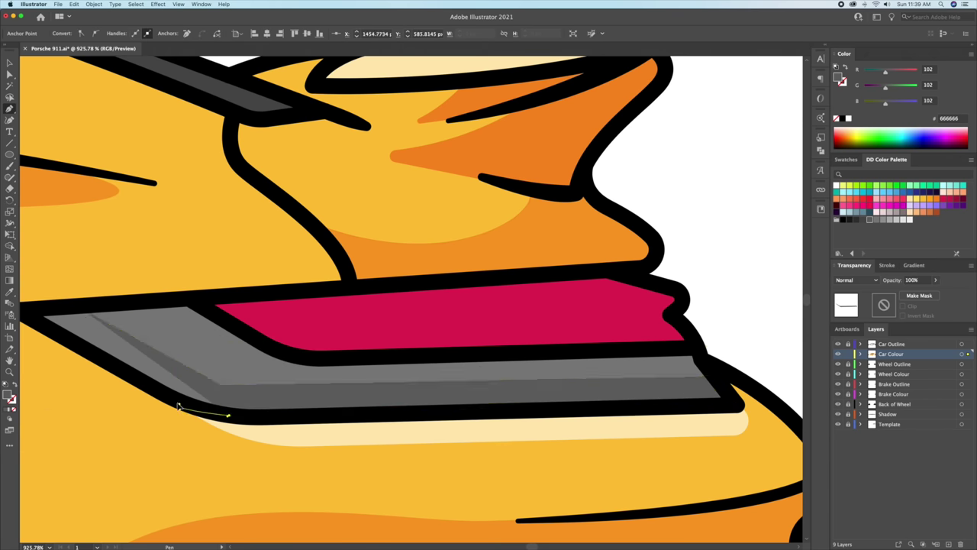
{"action": "left_click", "coordinate": [184, 404]}
{"action": "left_click_drag", "start_coordinate": [292, 321], "coordinate": [558, 337]}
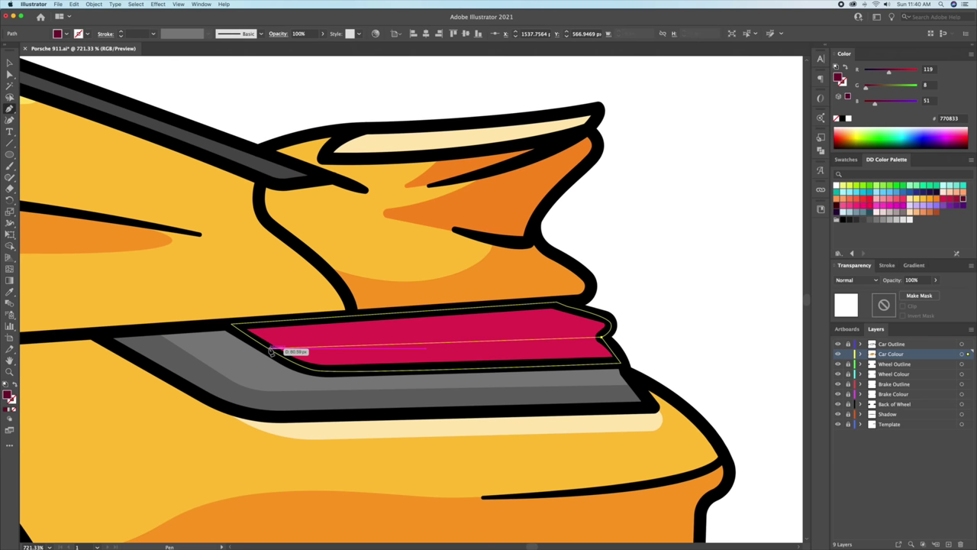